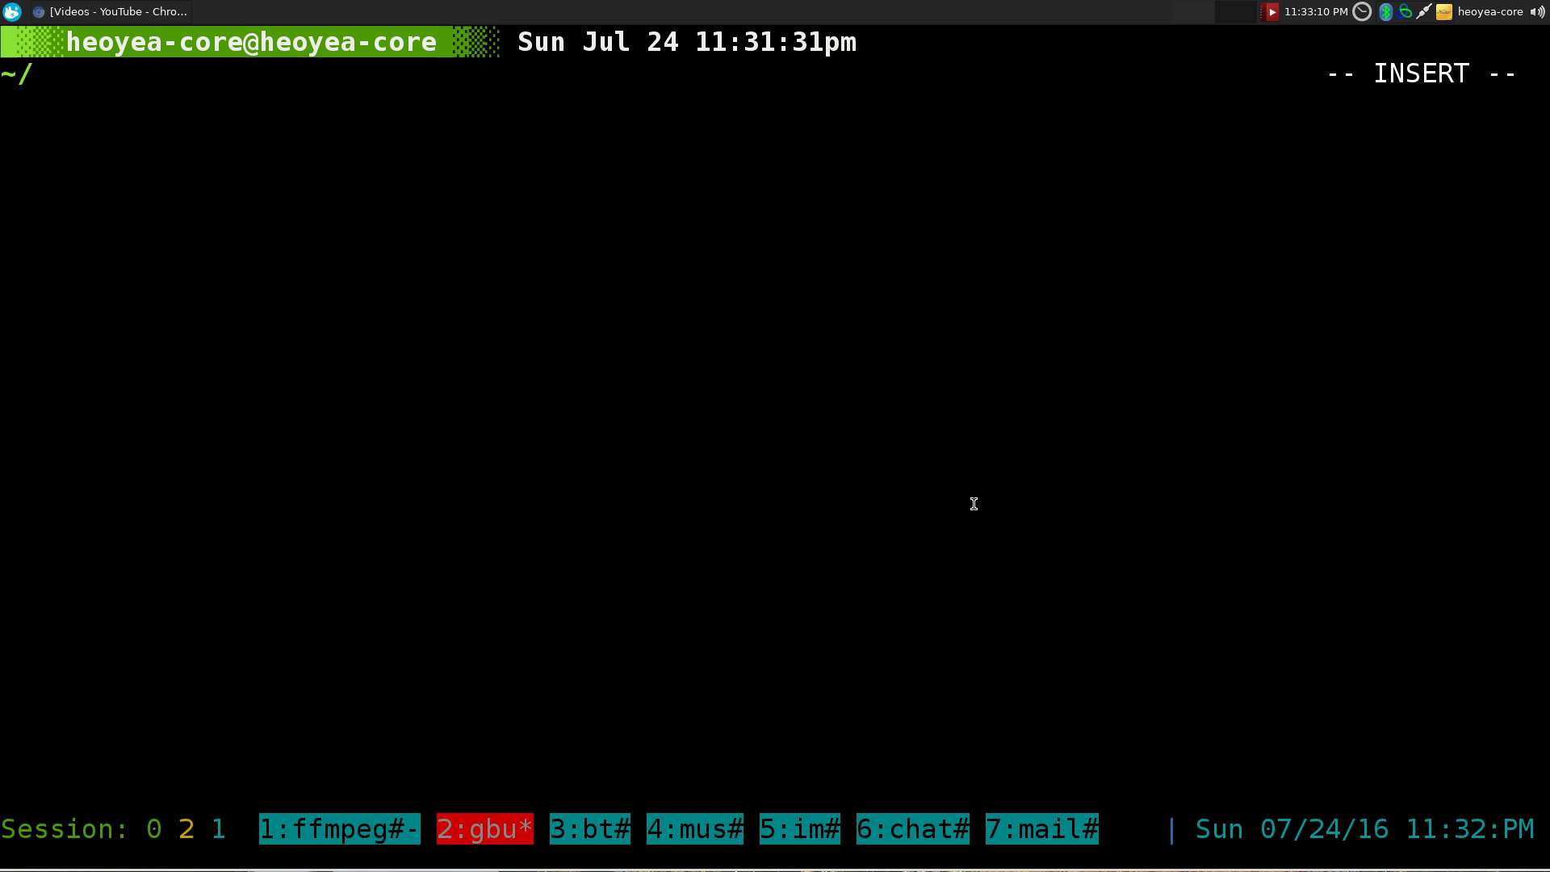
# - Run the freetuxtv-english command in the terminal to open the English-language TV playlist
pyautogui.write('freetux0')
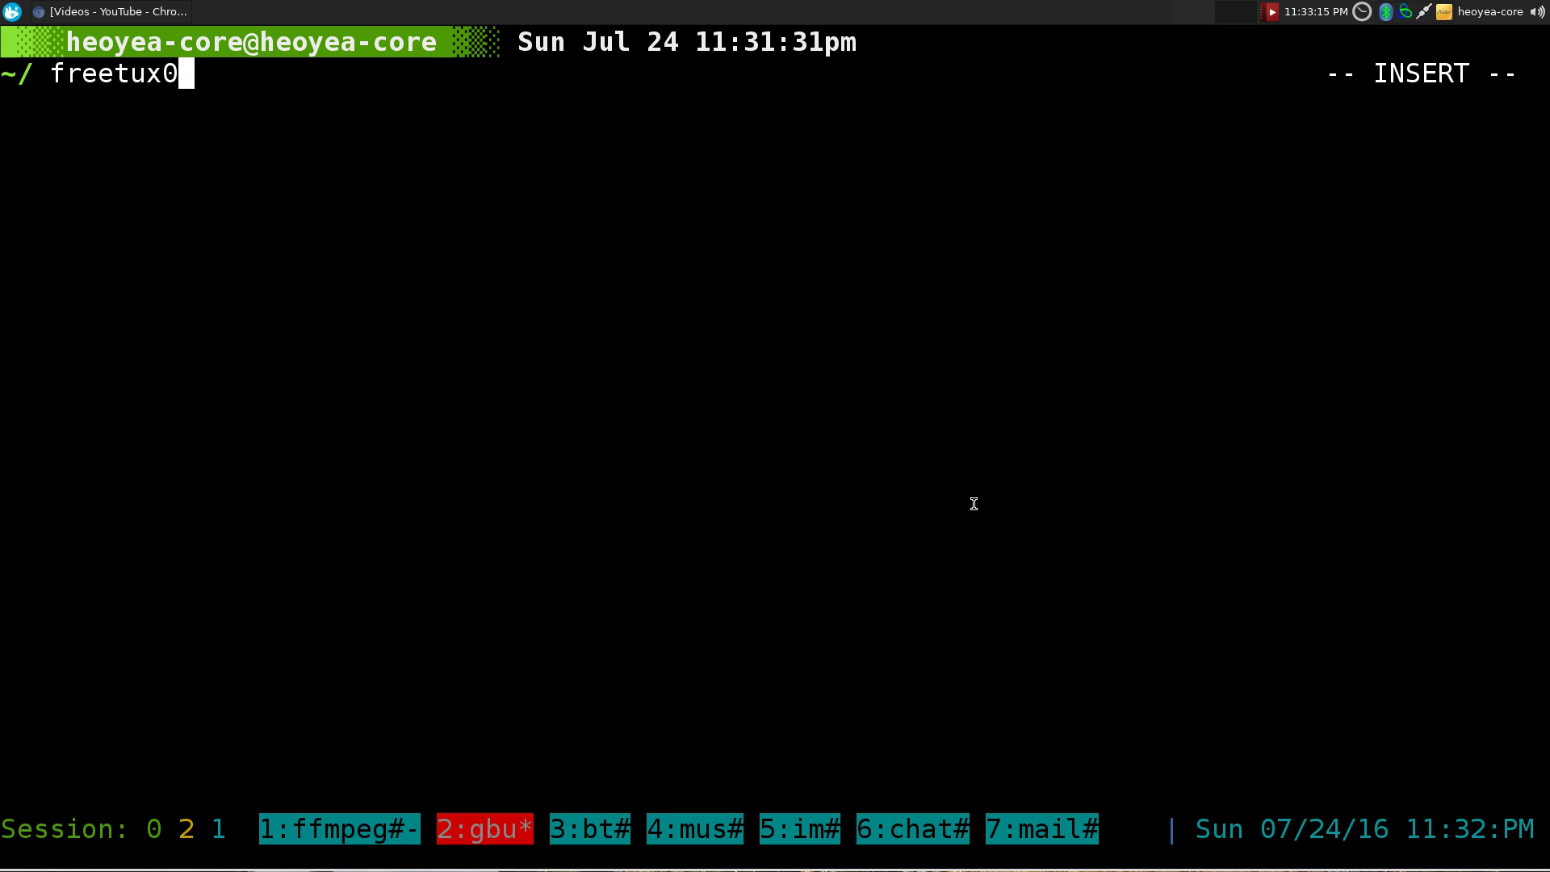
pyautogui.press('BackSpace')
pyautogui.write('tv-')
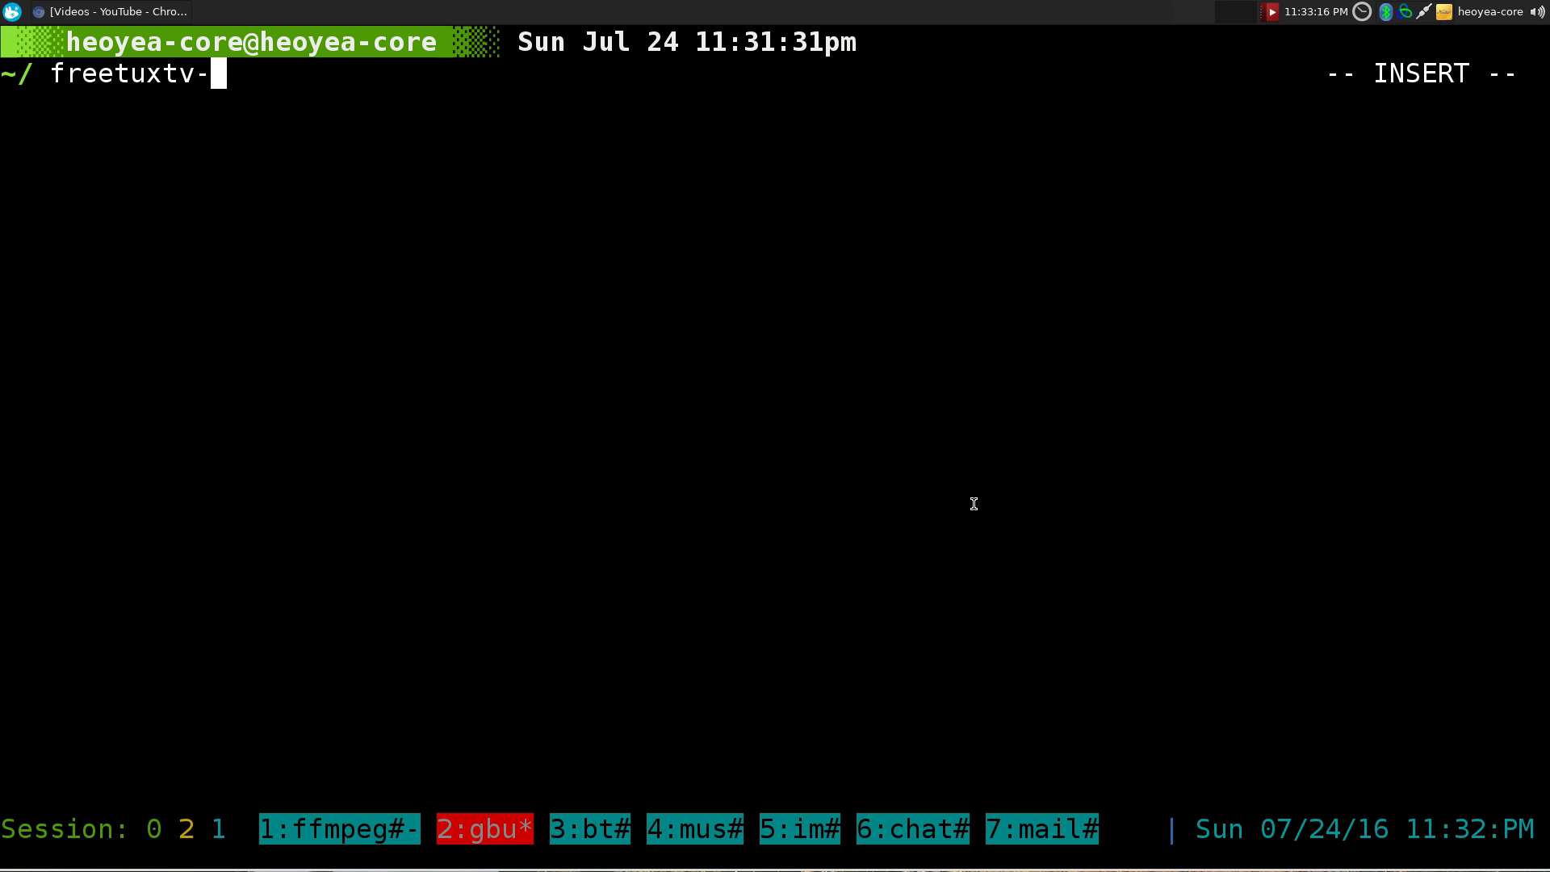
pyautogui.press('Tab')
pyautogui.press('Tab')
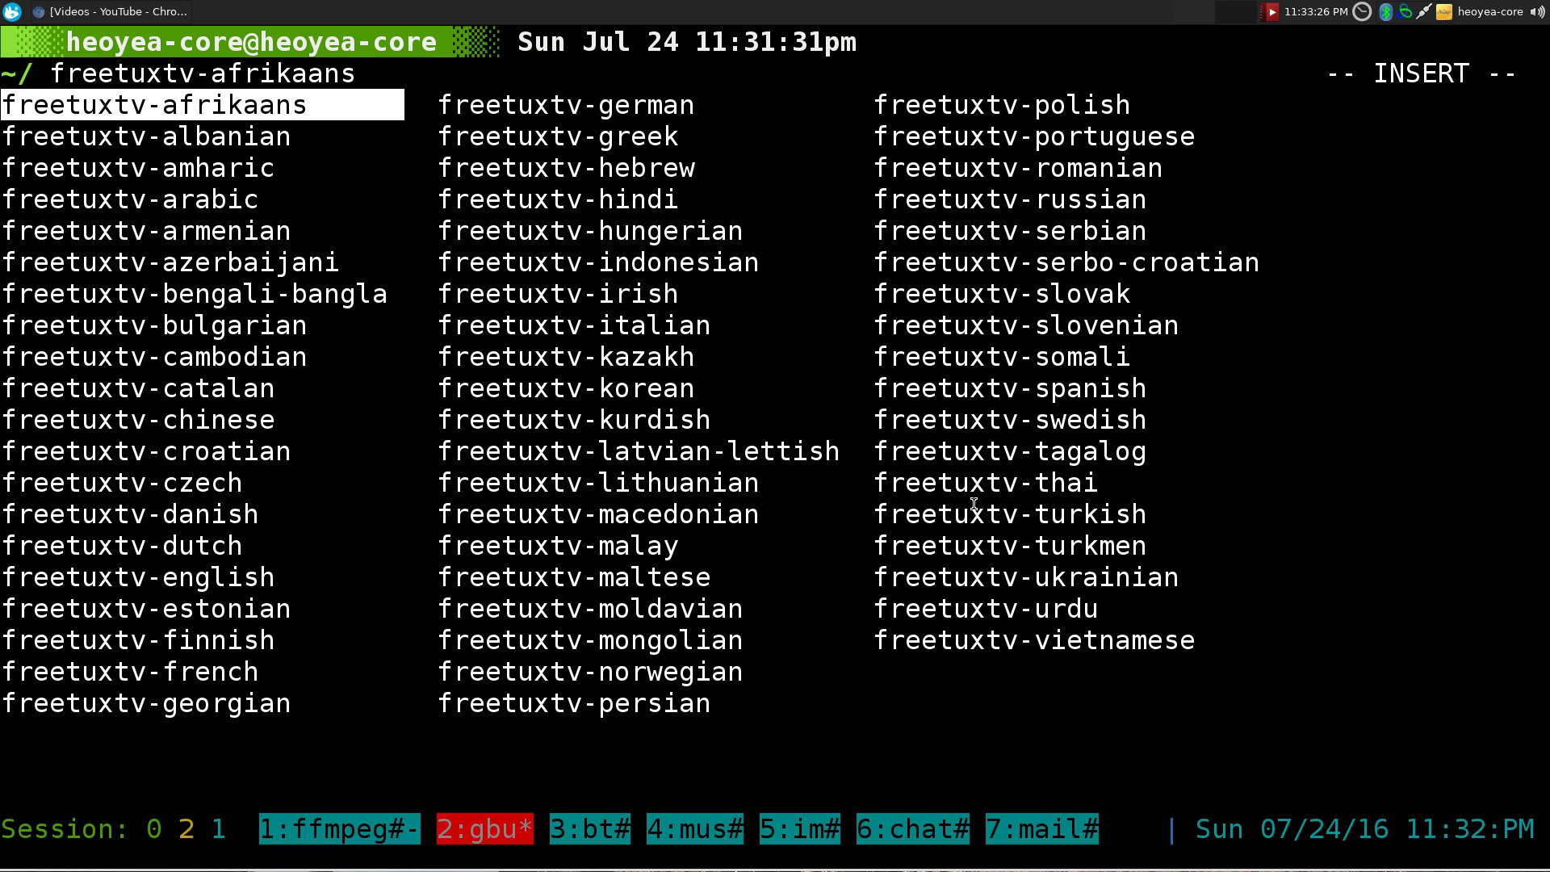
pyautogui.press('Tab')
pyautogui.press('Tab')
pyautogui.press('Tab')
pyautogui.press('Tab')
pyautogui.press('Tab')
pyautogui.press('Tab')
pyautogui.press('Tab')
pyautogui.press('Tab')
pyautogui.press('Tab')
pyautogui.press('Tab')
pyautogui.press('Tab')
pyautogui.press('Tab')
pyautogui.press('Tab')
pyautogui.press('Tab')
pyautogui.press('Tab')
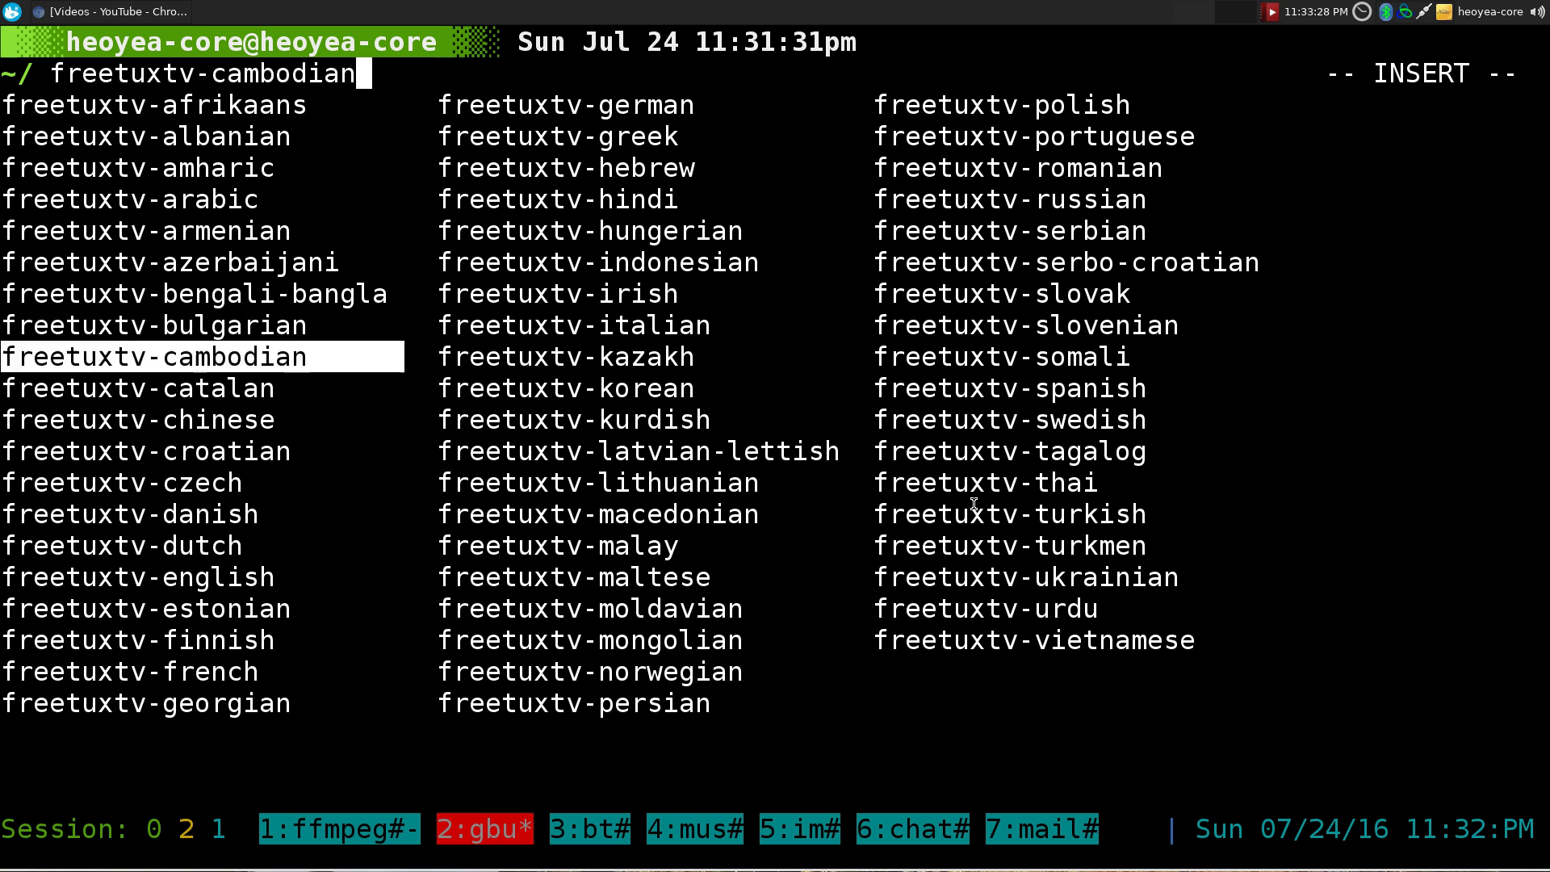
pyautogui.press('Return')
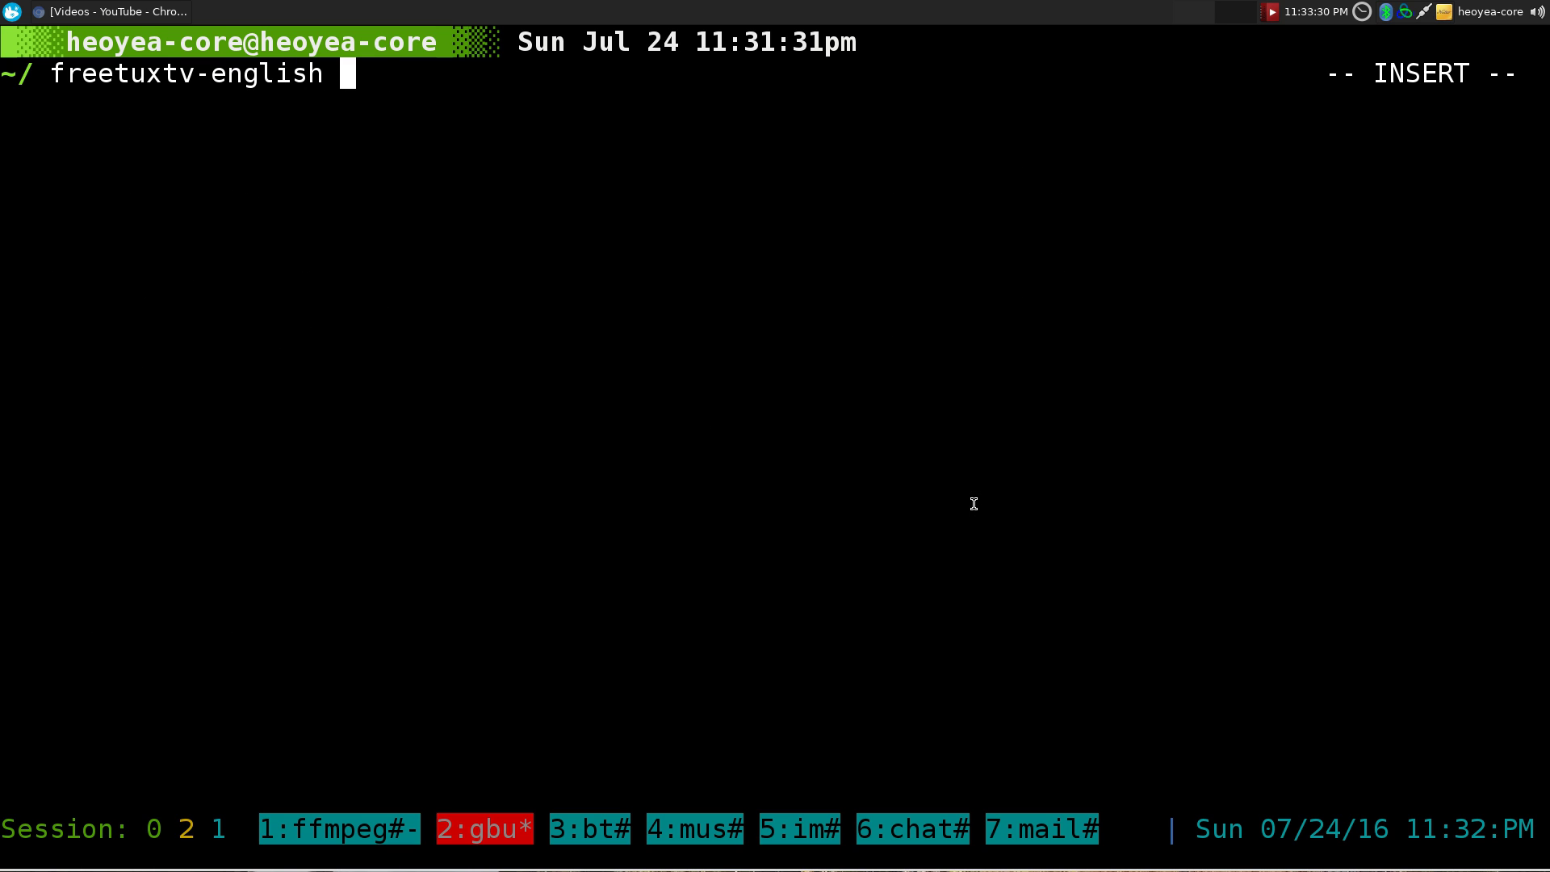
pyautogui.press('Return')
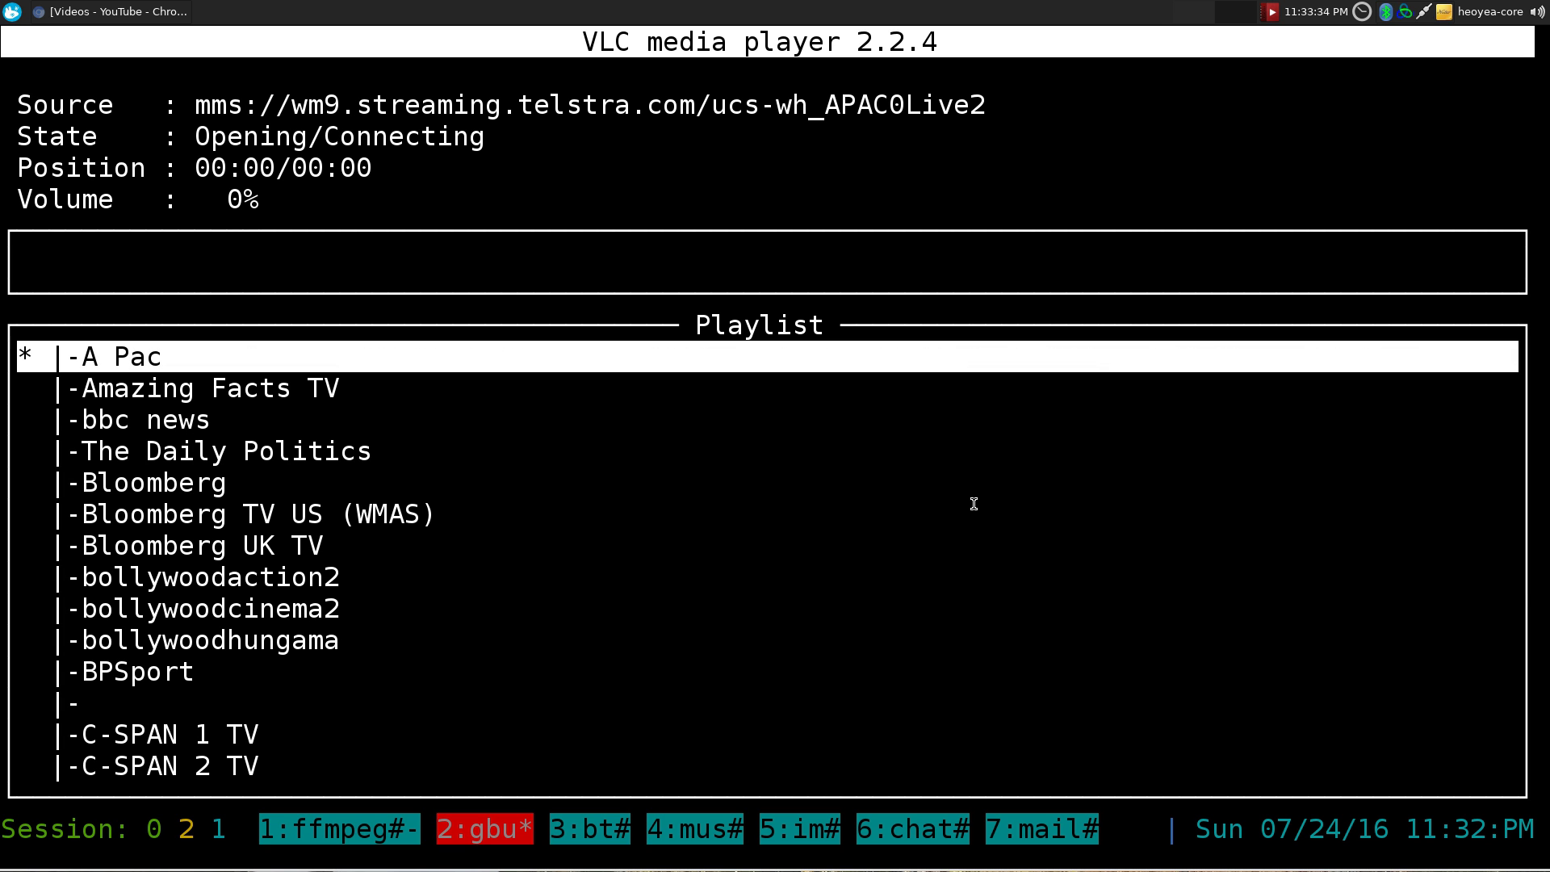
# - Look through the channel playlist from A Pac down to the channels starting with F
pyautogui.press('Down')
pyautogui.press('Down')
pyautogui.press('Down')
pyautogui.press('Down')
pyautogui.press('Down')
pyautogui.press('Down')
pyautogui.press('Down')
pyautogui.press('Down')
pyautogui.press('Down')
pyautogui.press('Down')
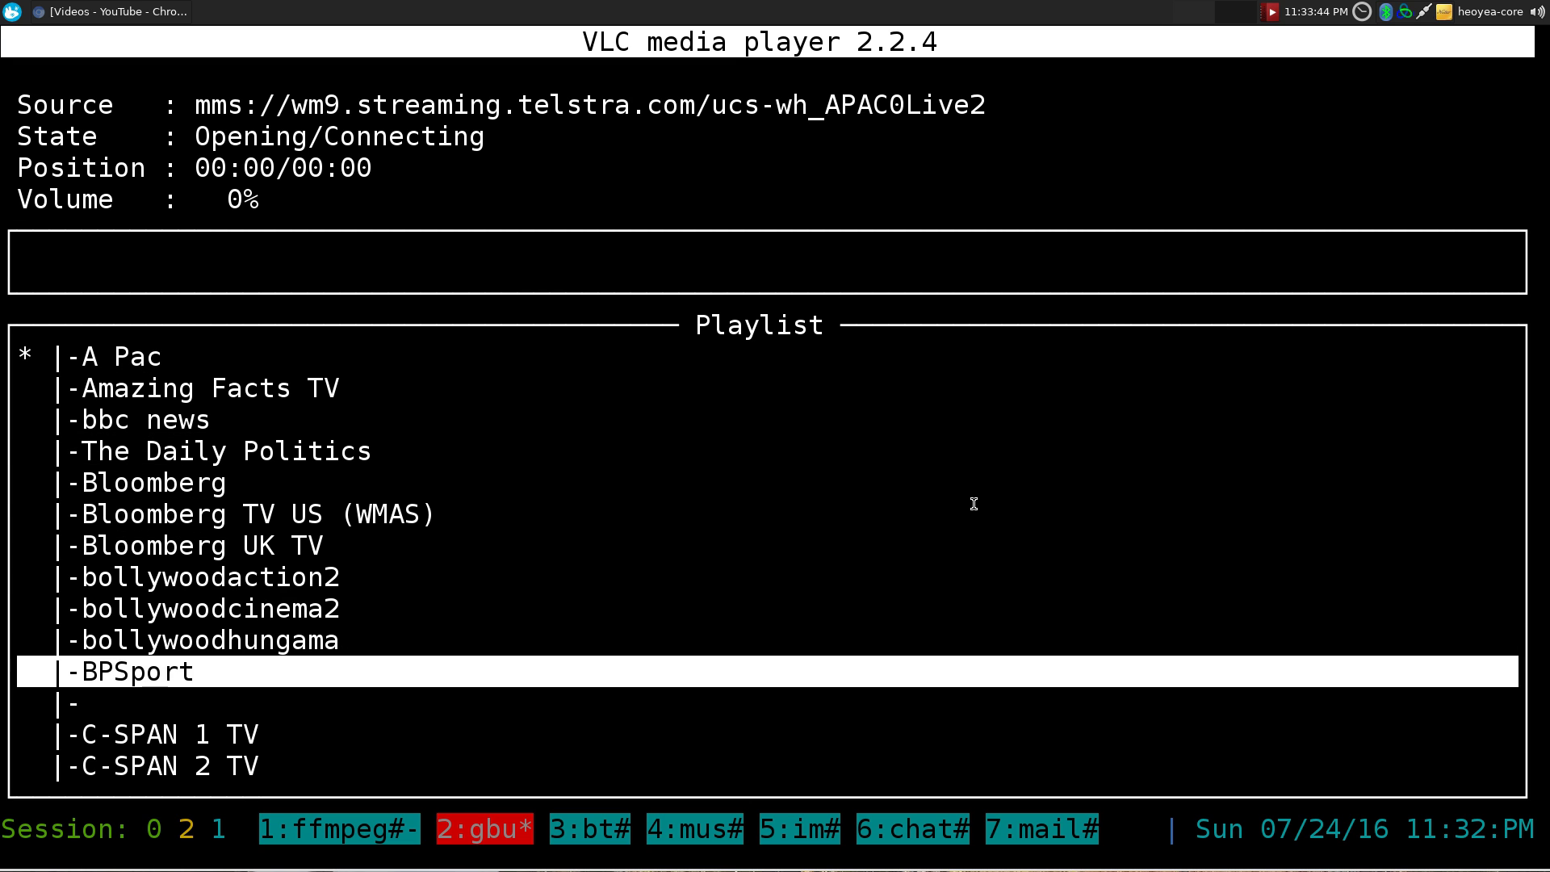
pyautogui.press('Down')
pyautogui.press('Down')
pyautogui.press('Down')
pyautogui.press('Down')
pyautogui.press('Down')
pyautogui.press('Down')
pyautogui.press('Down')
pyautogui.press('Down')
pyautogui.press('Down')
pyautogui.press('Down')
pyautogui.press('Down')
pyautogui.press('Down')
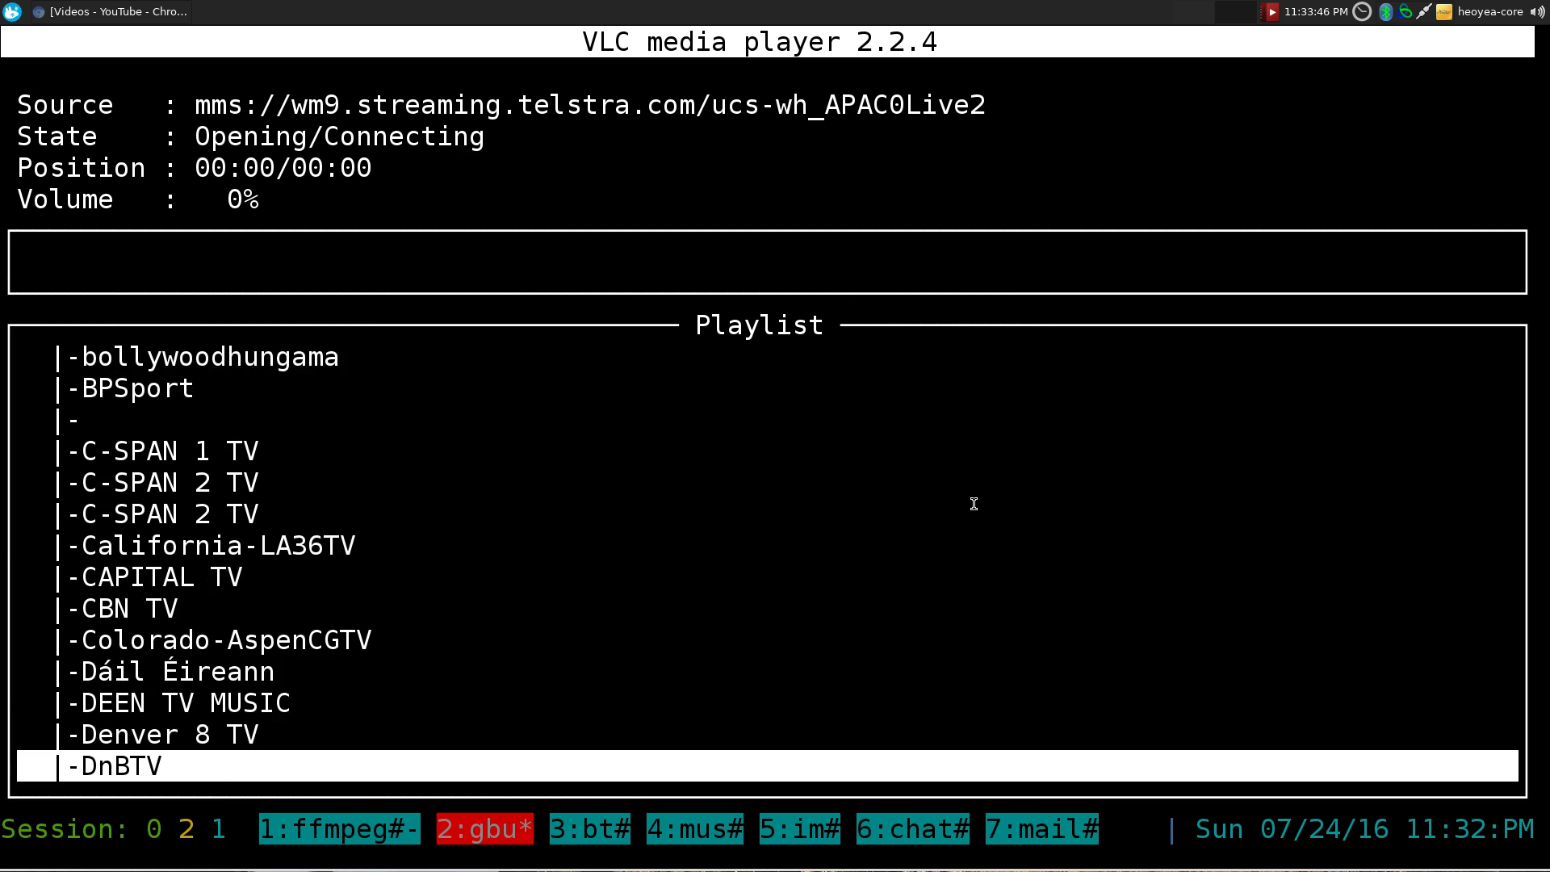
pyautogui.press('Down')
pyautogui.press('Down')
pyautogui.press('Up')
pyautogui.press('Down')
pyautogui.press('Down')
pyautogui.press('Down')
pyautogui.press('Down')
pyautogui.press('Down')
pyautogui.press('Down')
pyautogui.press('Down')
pyautogui.press('Down')
pyautogui.press('Down')
pyautogui.press('Down')
pyautogui.press('Down')
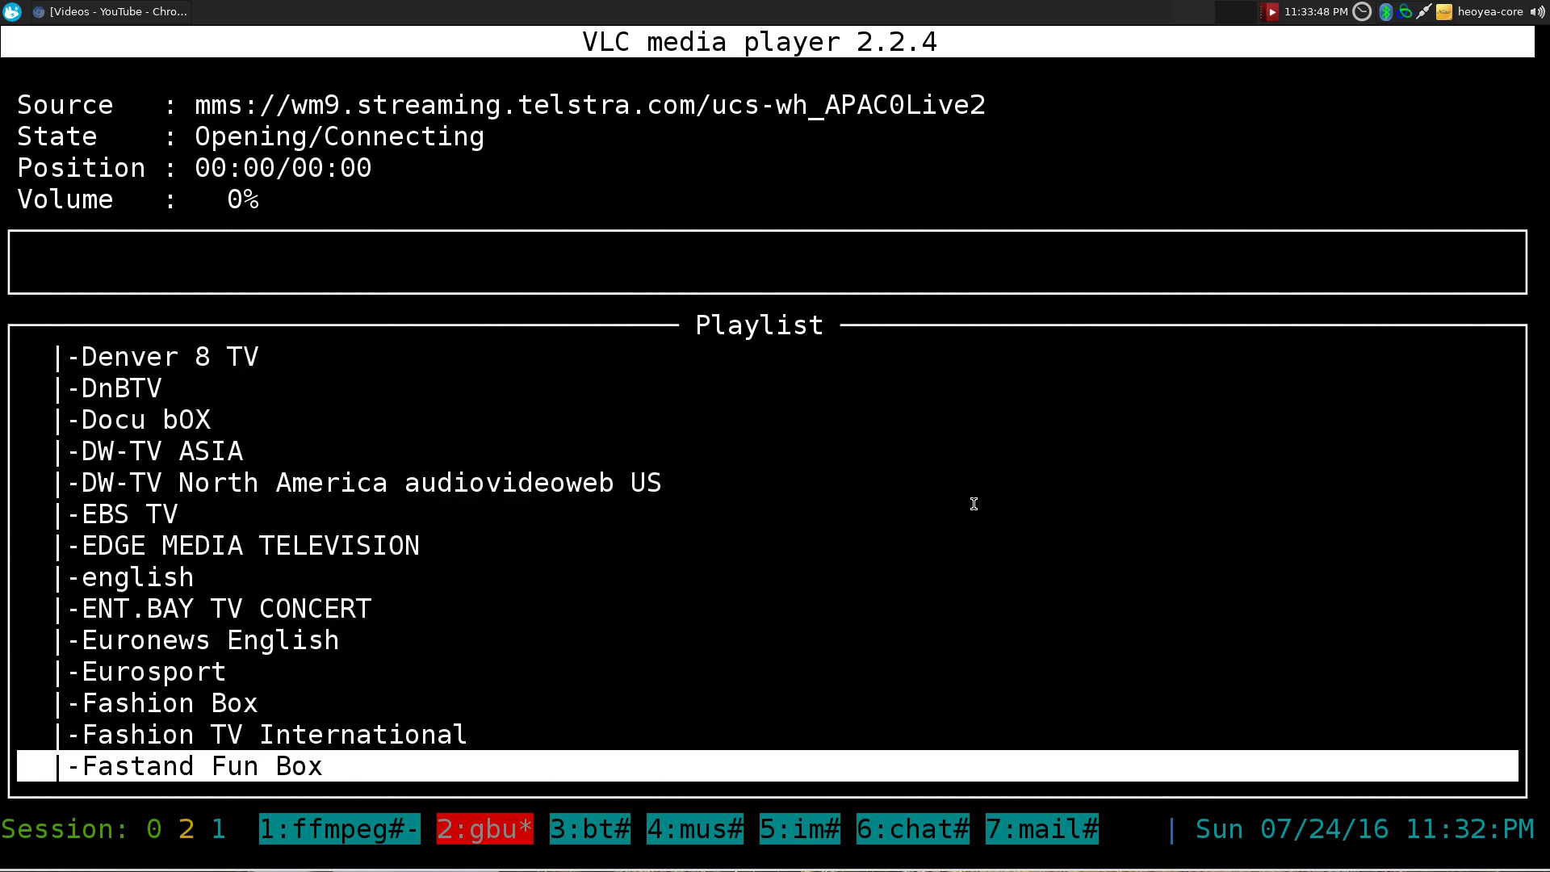
pyautogui.press('Down')
pyautogui.press('Down')
pyautogui.press('Up')
pyautogui.press('Up')
pyautogui.press('Up')
pyautogui.press('Up')
pyautogui.press('Up')
pyautogui.press('Up')
pyautogui.press('Up')
pyautogui.press('Up')
pyautogui.press('Up')
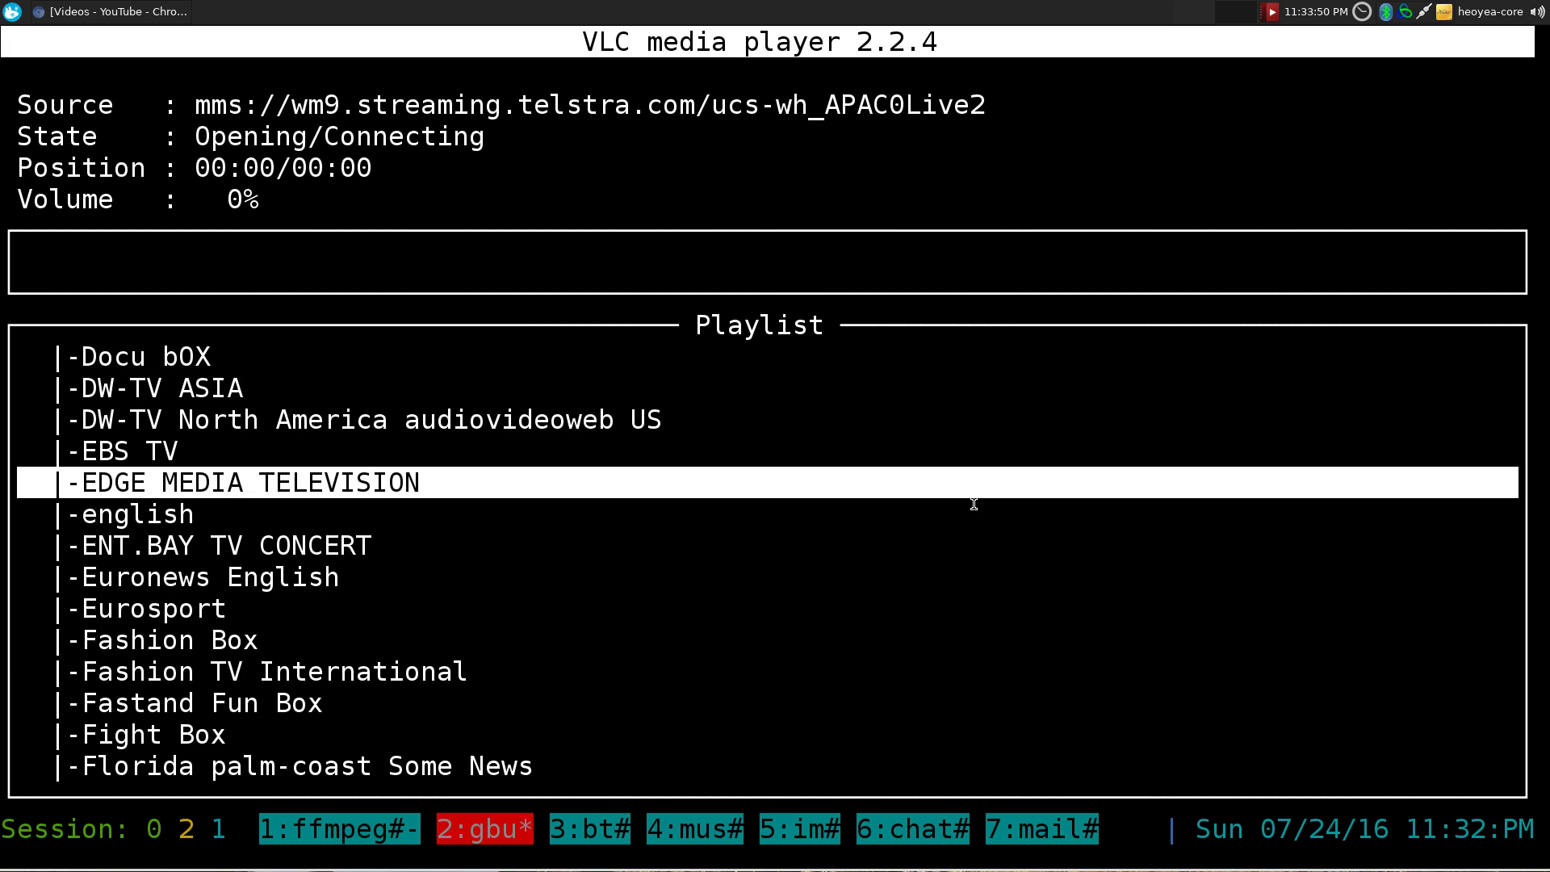
pyautogui.press('Down')
pyautogui.press('Down')
pyautogui.press('Down')
pyautogui.press('Down')
pyautogui.press('Down')
pyautogui.press('Down')
pyautogui.press('Down')
pyautogui.press('Down')
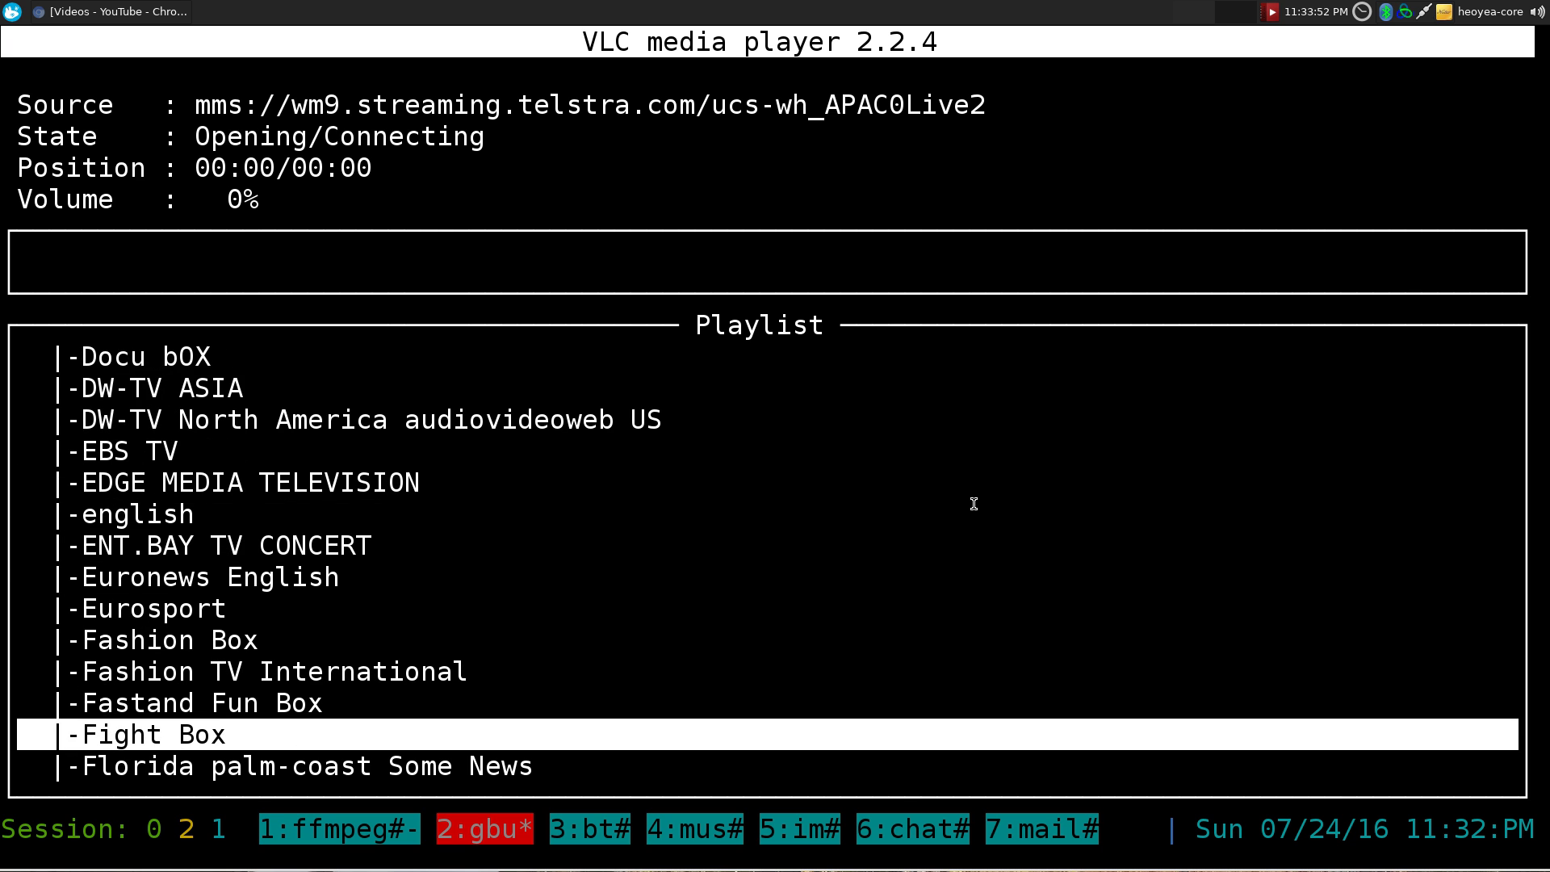
# - Play the Euronews English channel from the playlist and show its video window
pyautogui.press('Up')
pyautogui.press('Up')
pyautogui.press('Up')
pyautogui.press('Up')
pyautogui.press('Up')
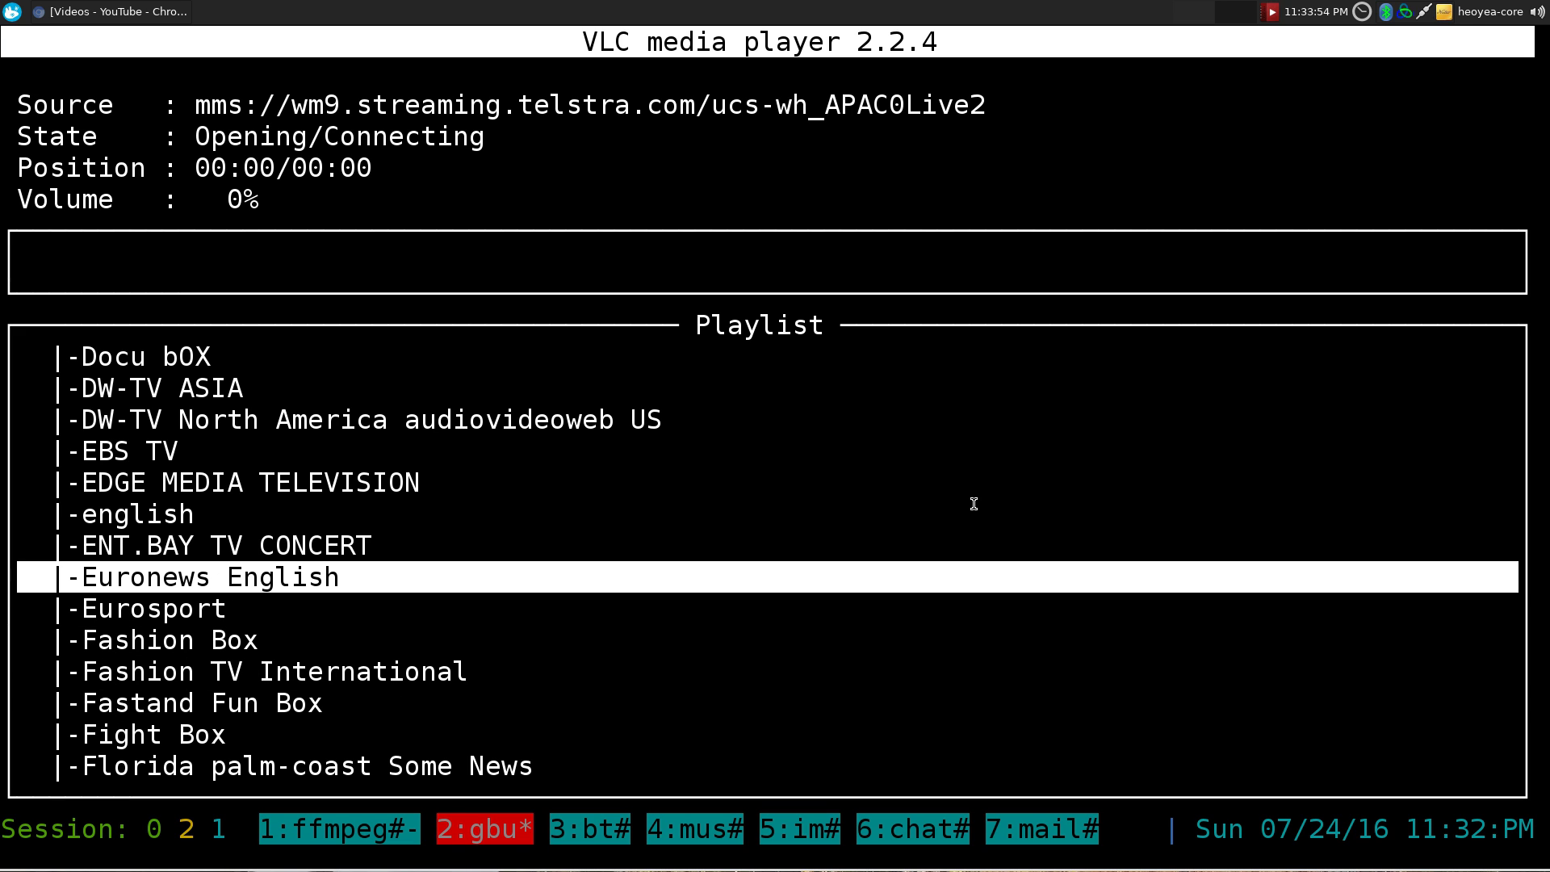
pyautogui.press('Home')
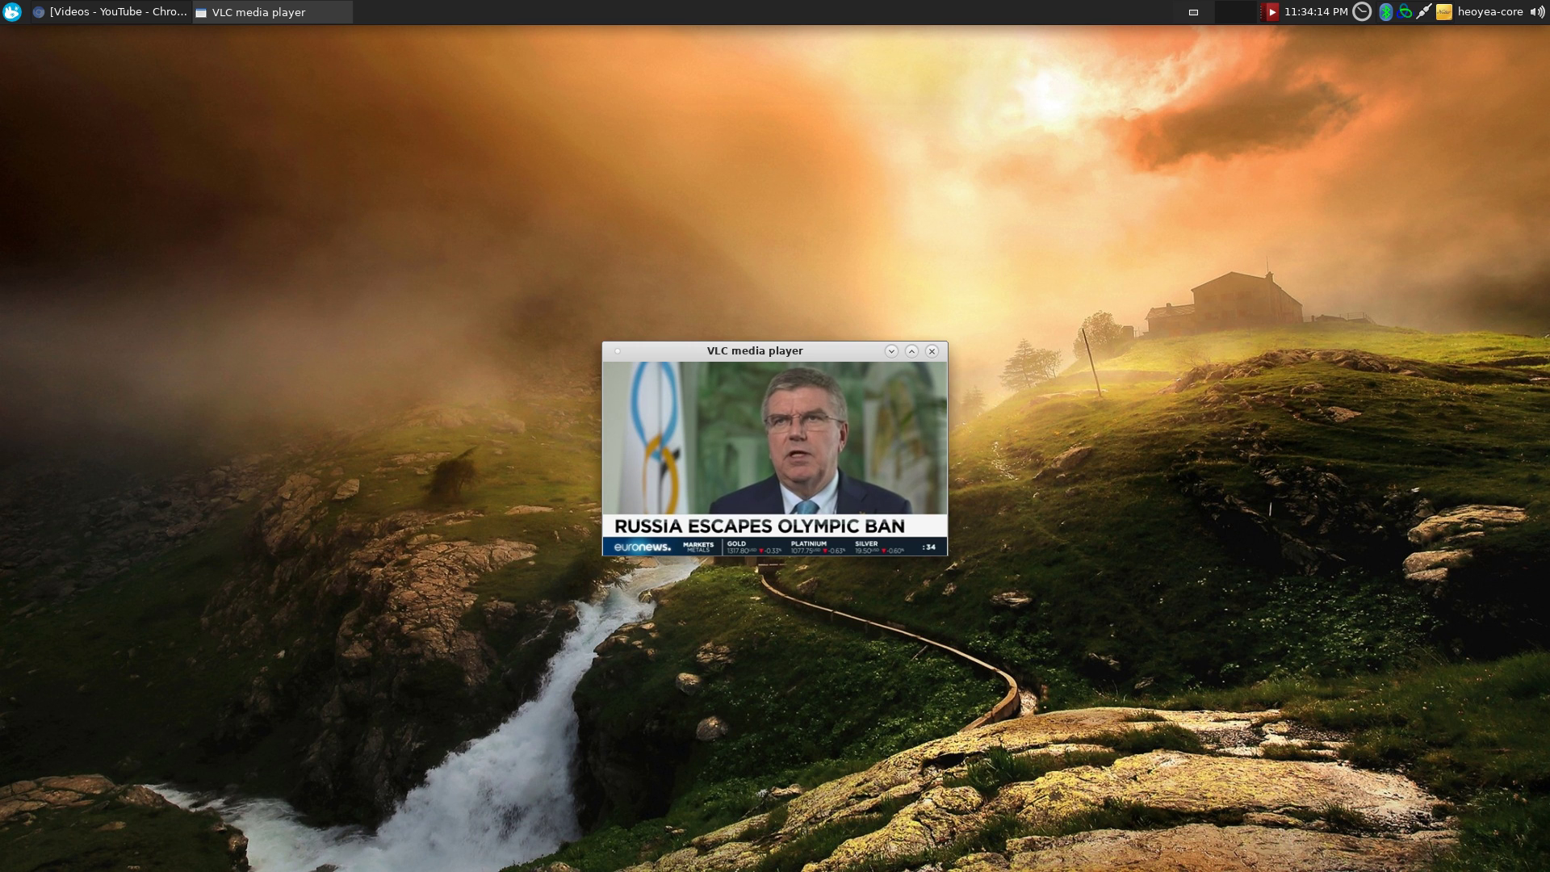
# - Check the channel after Euronews English in the playlist, then switch the video playback to Eurosport
pyautogui.press('F12')
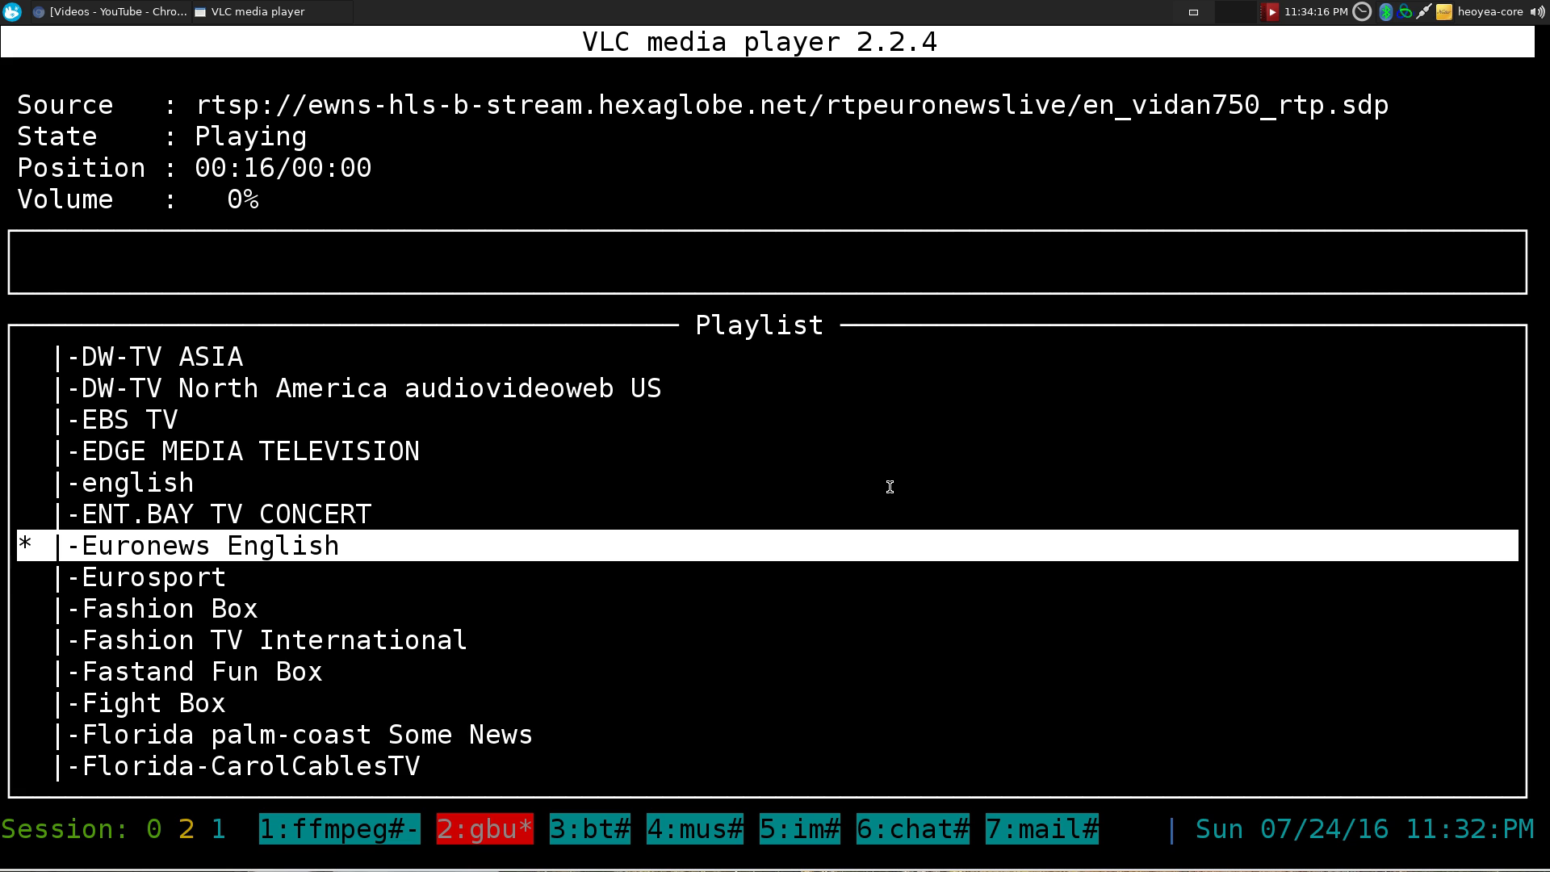
pyautogui.press('Down')
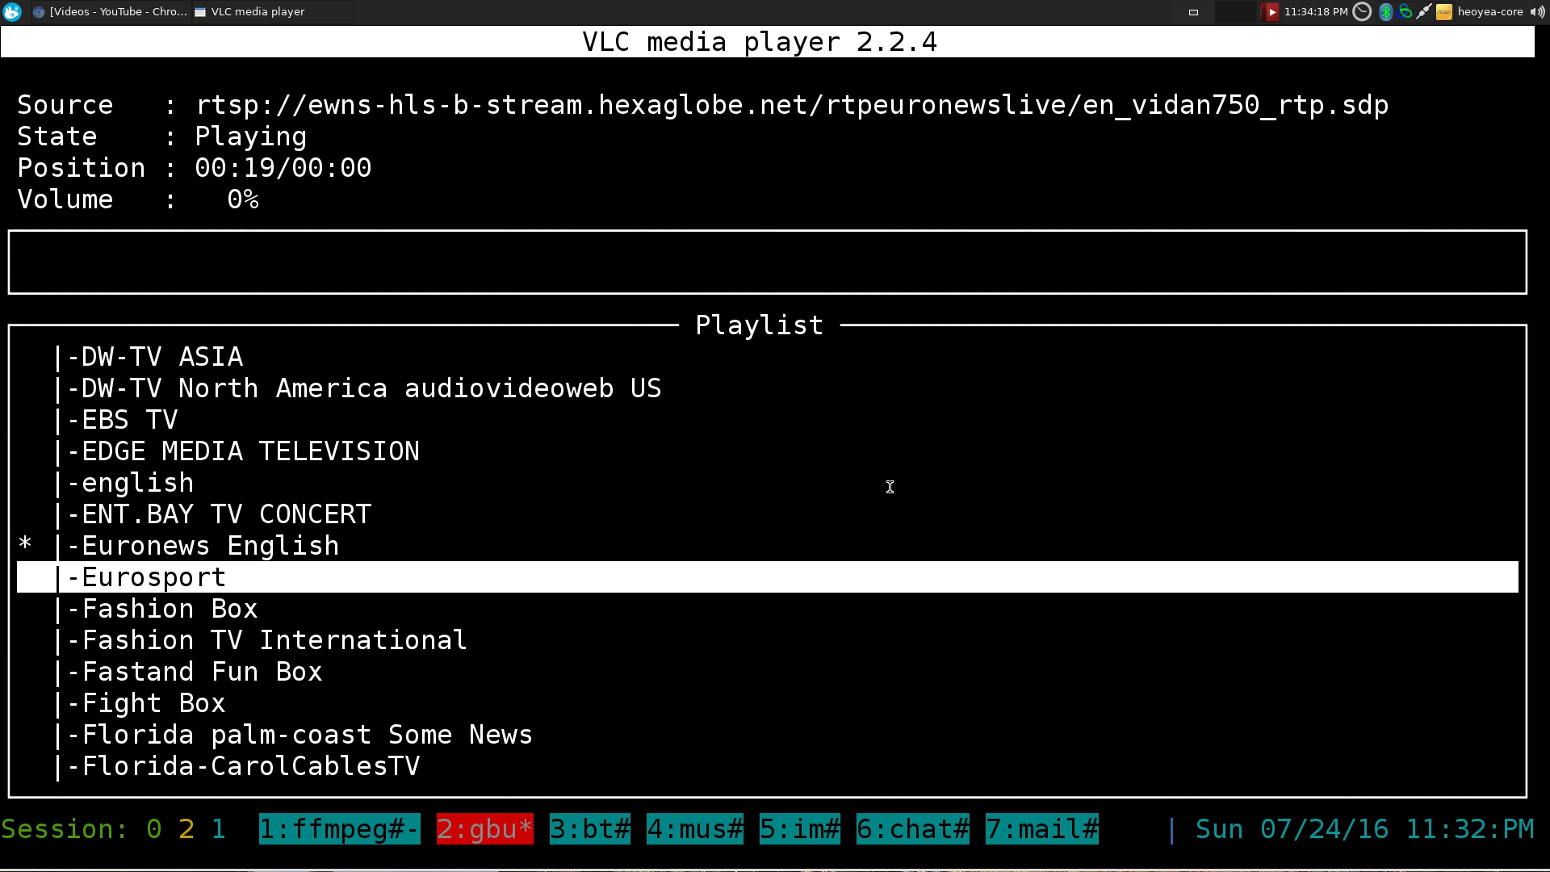
pyautogui.press('Up')
pyautogui.hotkey('alt', 'Tab')
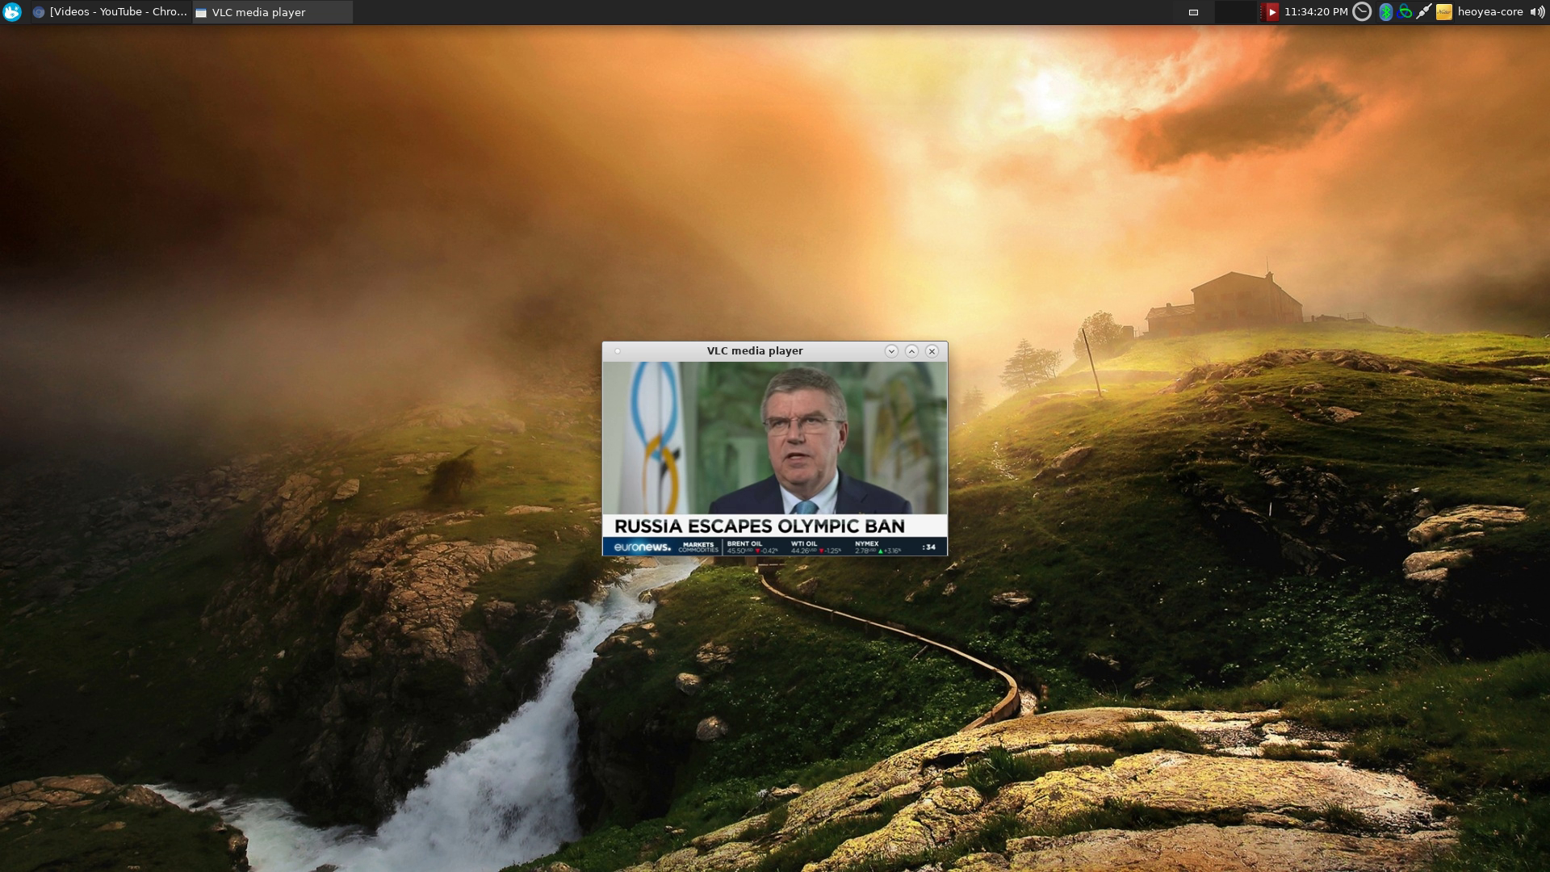
pyautogui.press('n')
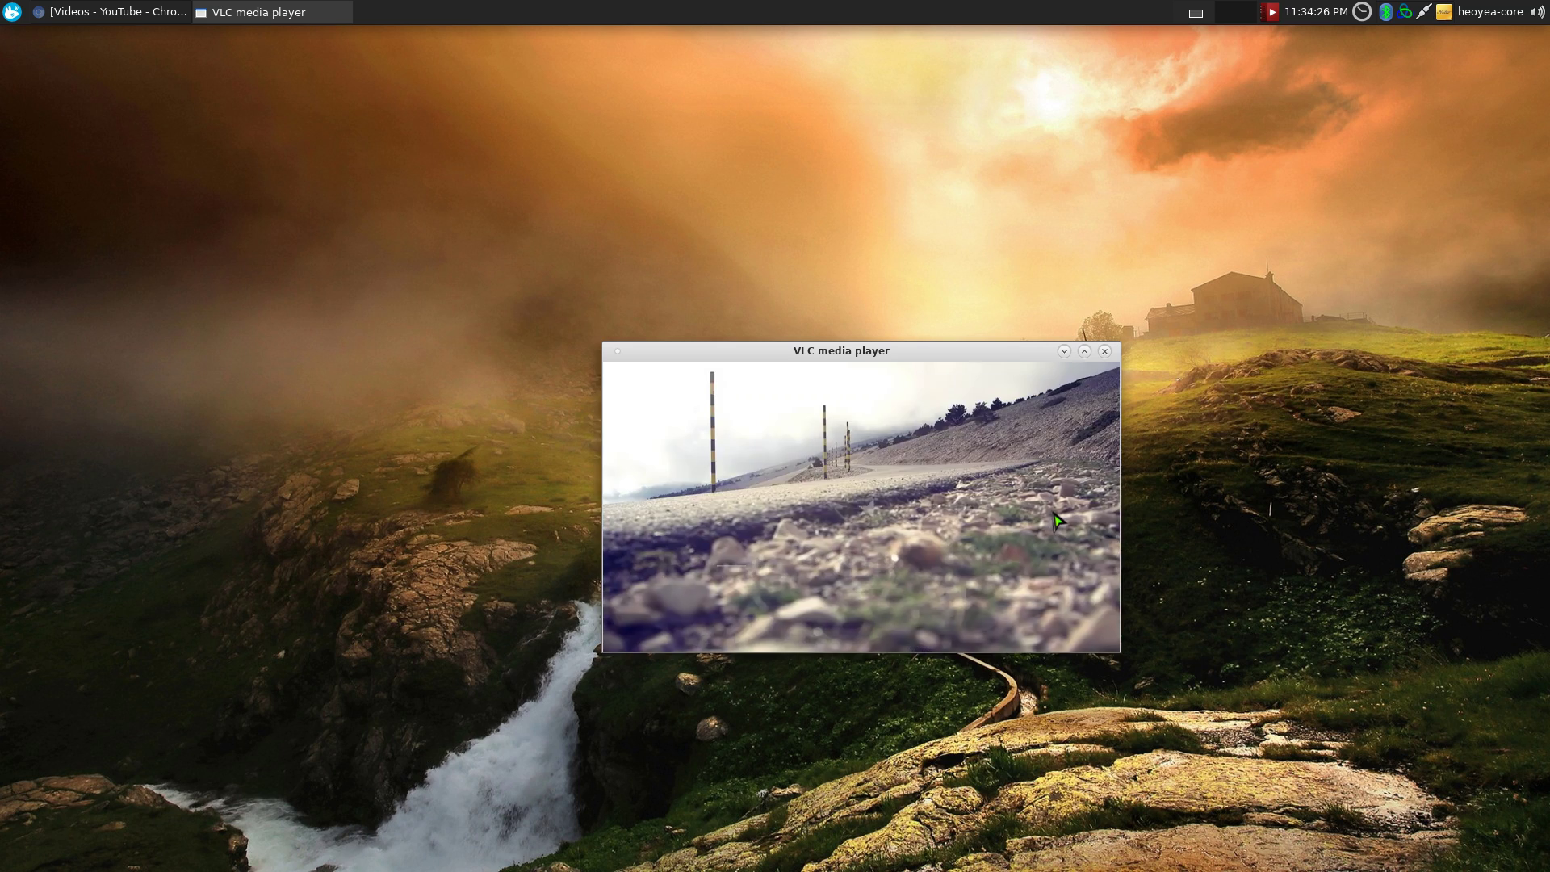
# - Lower the playback volume of the Eurosport stream to about 25%
pyautogui.scroll(-5, 861, 507)
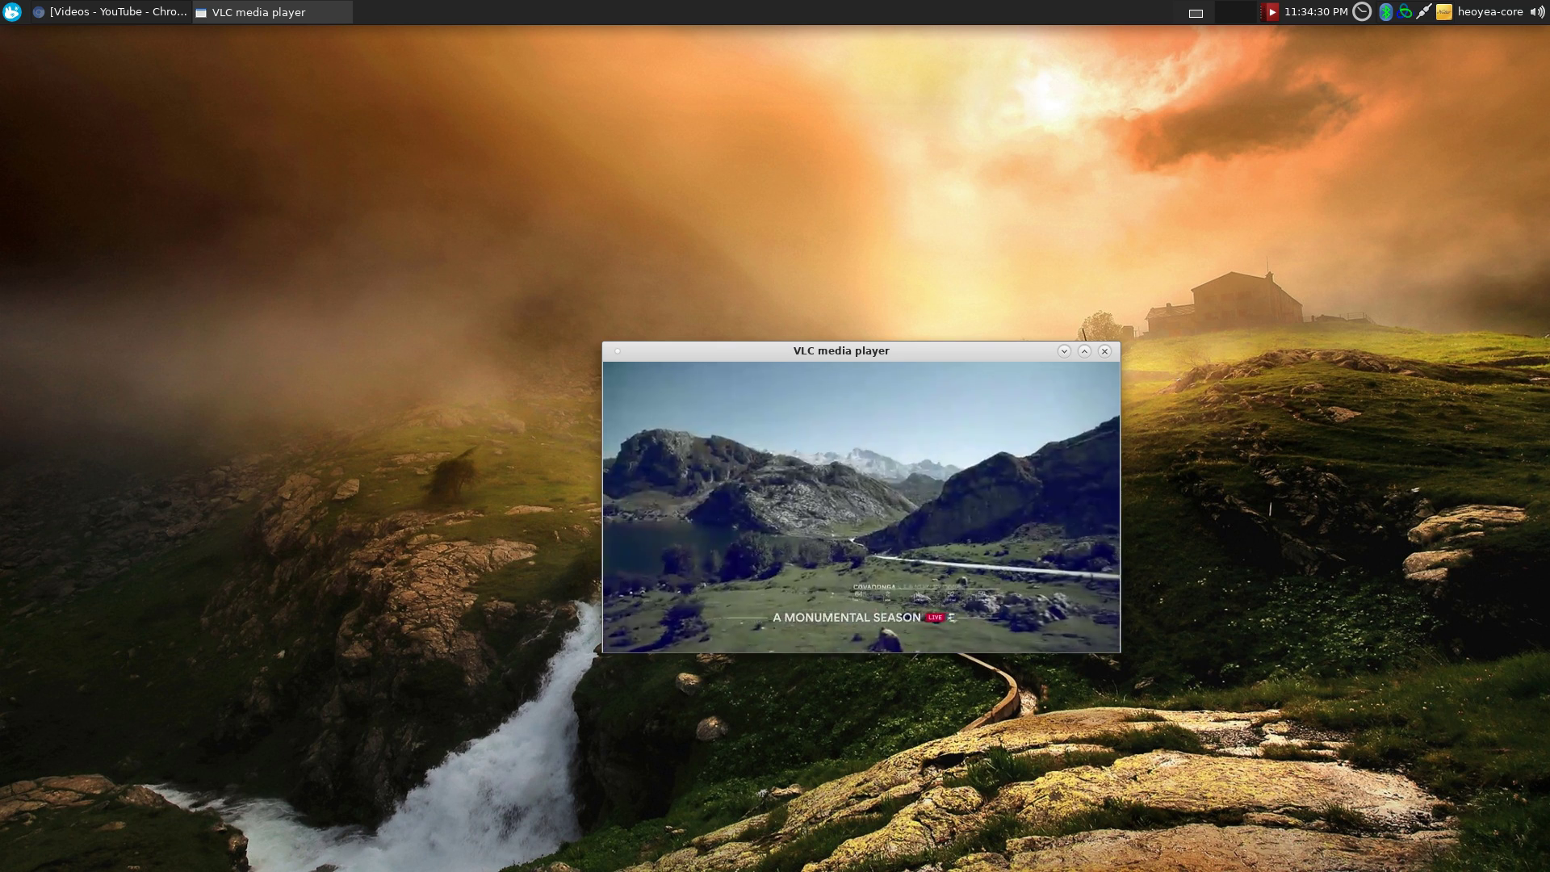
pyautogui.hotkey('ctrl', 'Down')
pyautogui.hotkey('ctrl', 'Down')
pyautogui.hotkey('ctrl', 'Down')
pyautogui.hotkey('ctrl', 'Down')
pyautogui.hotkey('ctrl', 'Down')
pyautogui.hotkey('ctrl', 'Down')
pyautogui.hotkey('ctrl', 'Down')
pyautogui.hotkey('ctrl', 'Down')
pyautogui.hotkey('ctrl', 'Down')
pyautogui.hotkey('ctrl', 'Down')
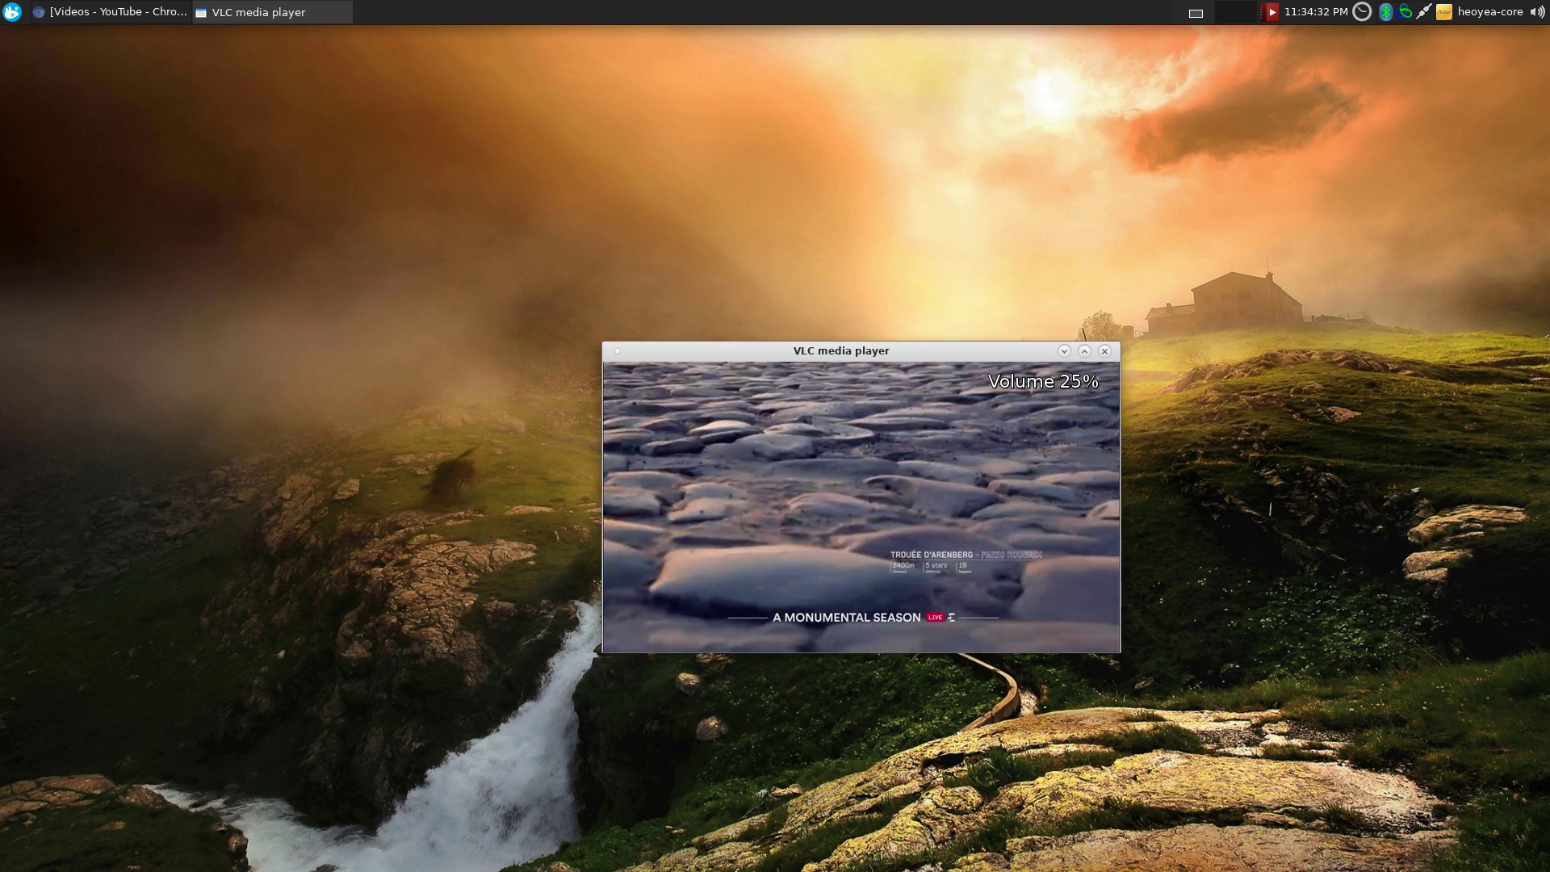
pyautogui.hotkey('ctrl', 'Down')
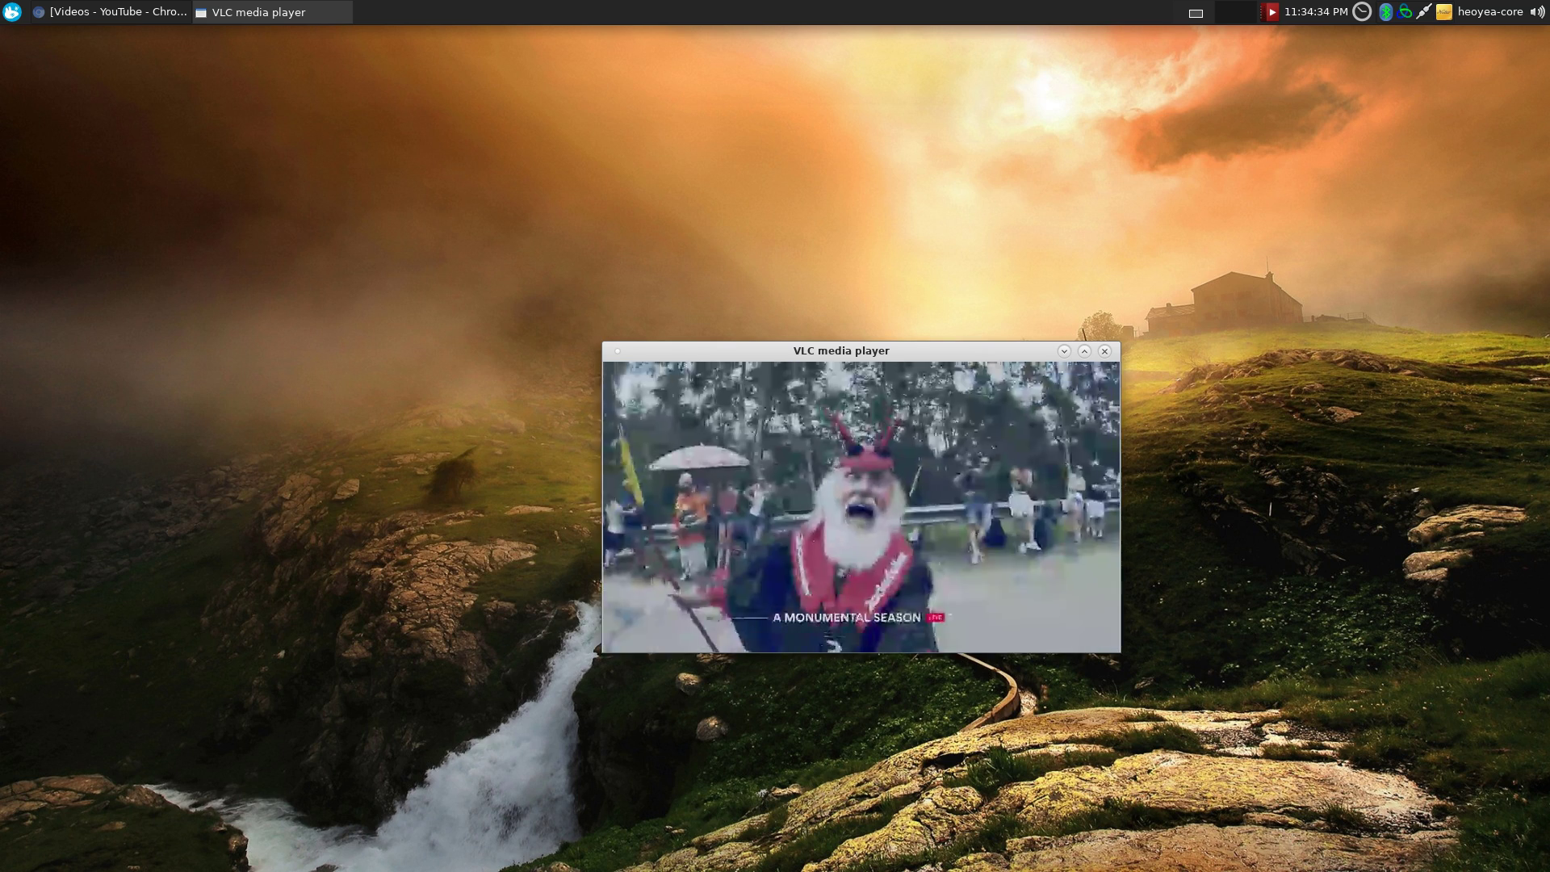
# - Return to the terminal playlist and search it for the Russian channels with "russ"
pyautogui.hotkey('alt', 'Tab')
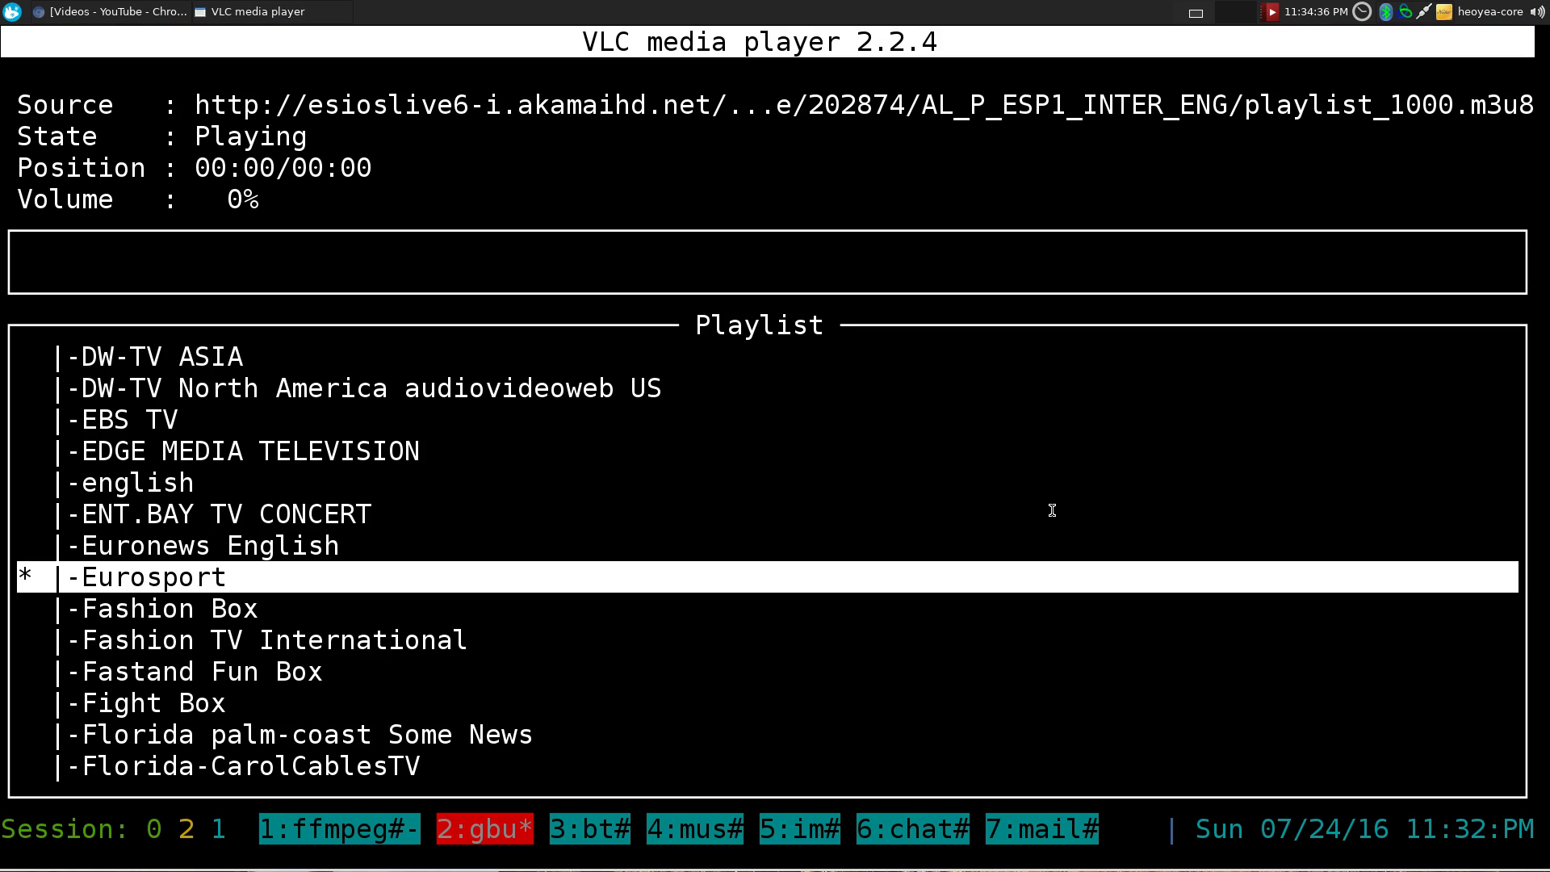
pyautogui.press('/')
pyautogui.write('russ')
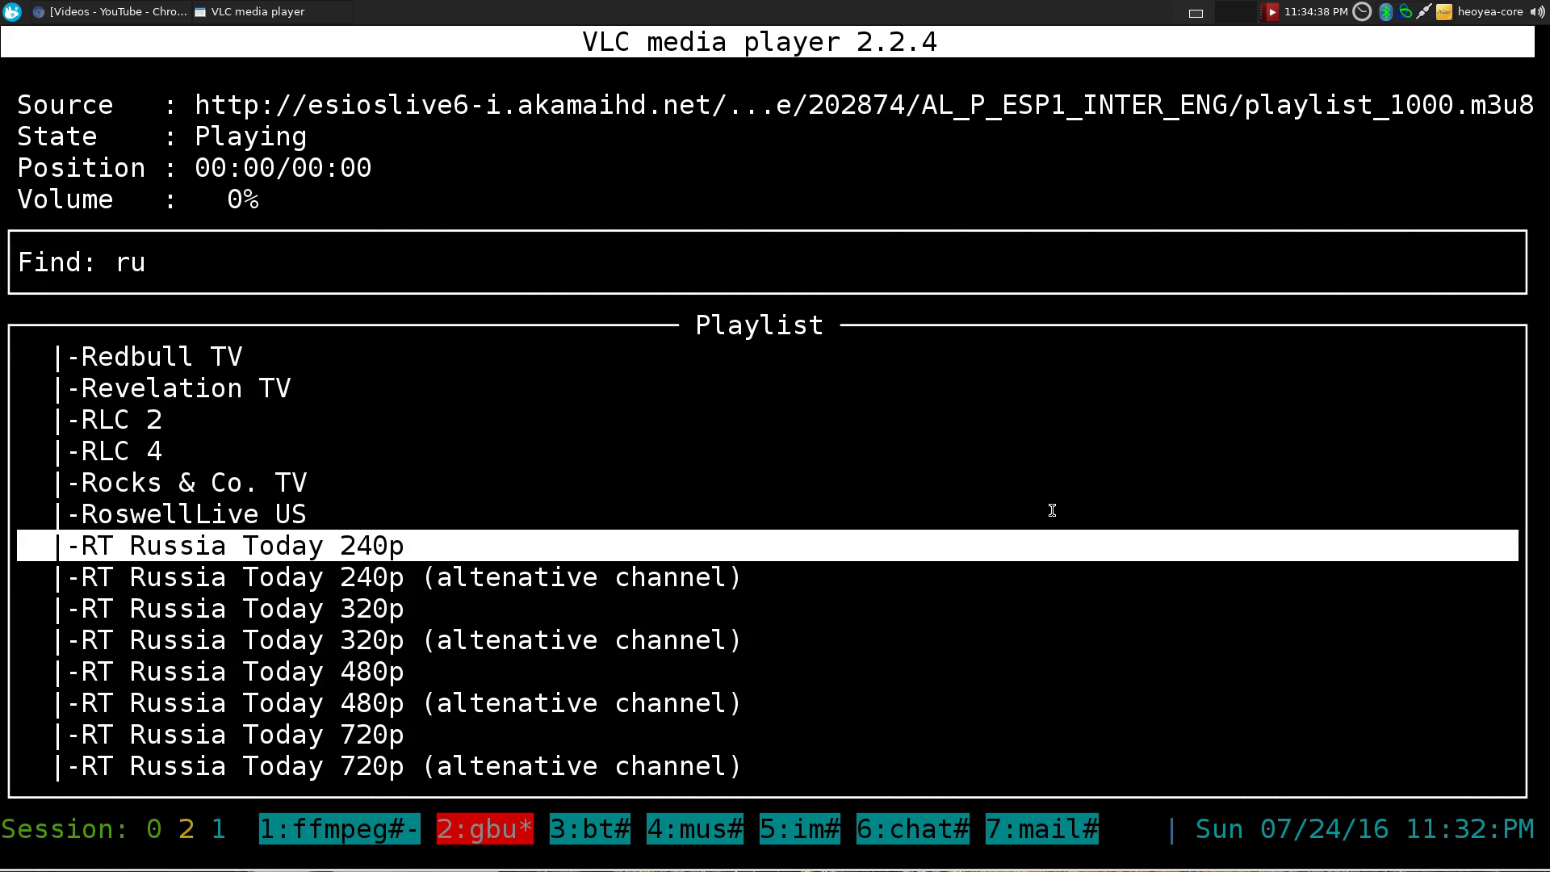
pyautogui.press('Return')
# - Play the RT Russia Today 720p channel, bring up its video and move the video window further into the desktop
pyautogui.press('Down')
pyautogui.press('Down')
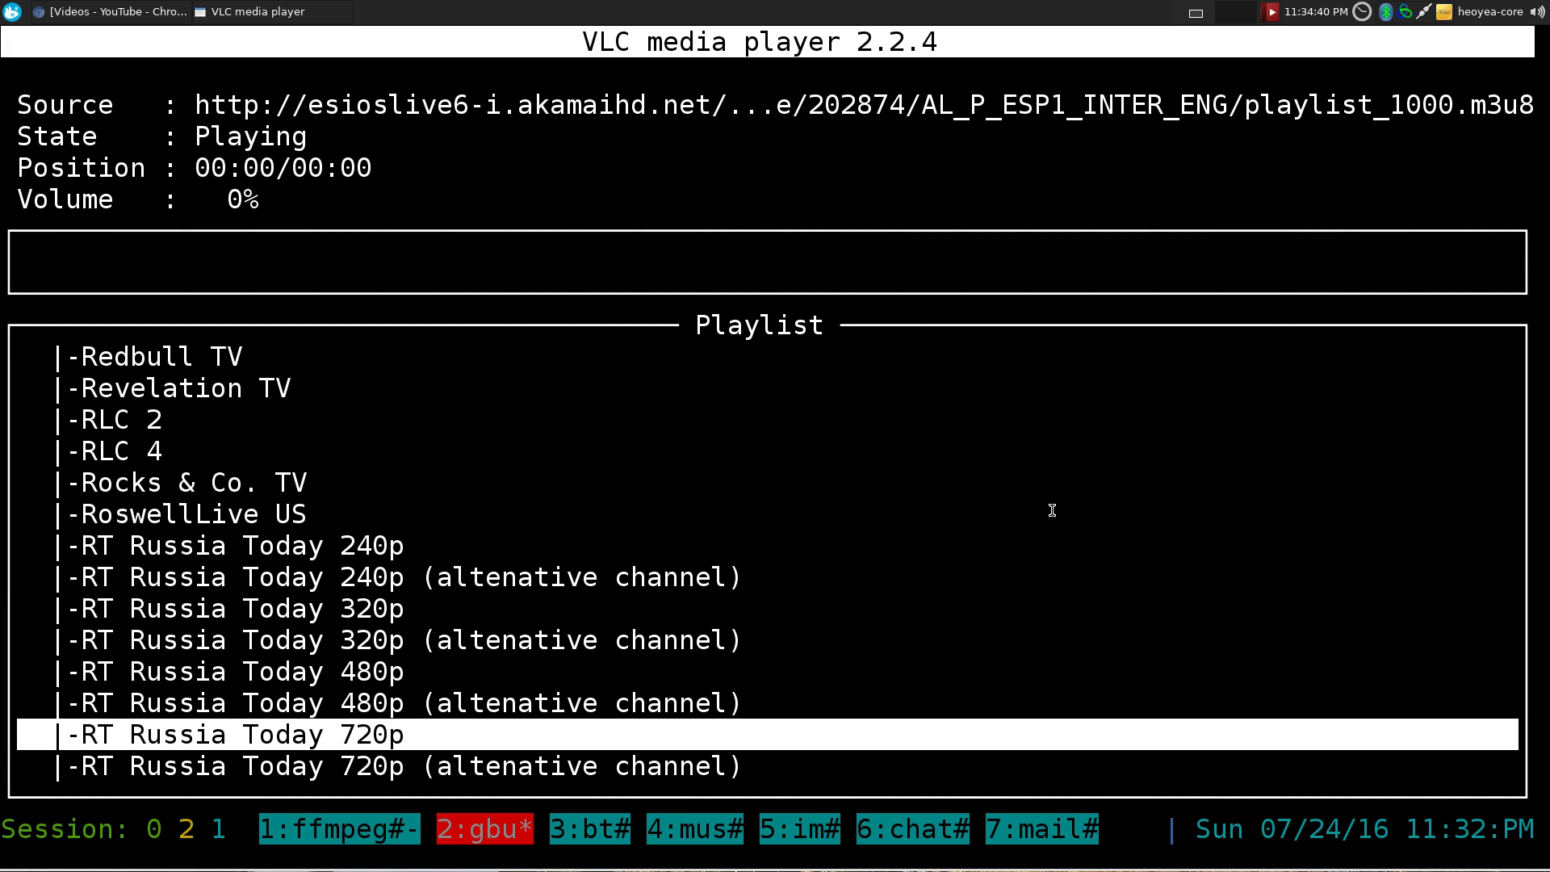
pyautogui.press('Down')
pyautogui.press('Down')
pyautogui.press('Up')
pyautogui.press('Up')
pyautogui.press('Up')
pyautogui.press('Down')
pyautogui.press('Down')
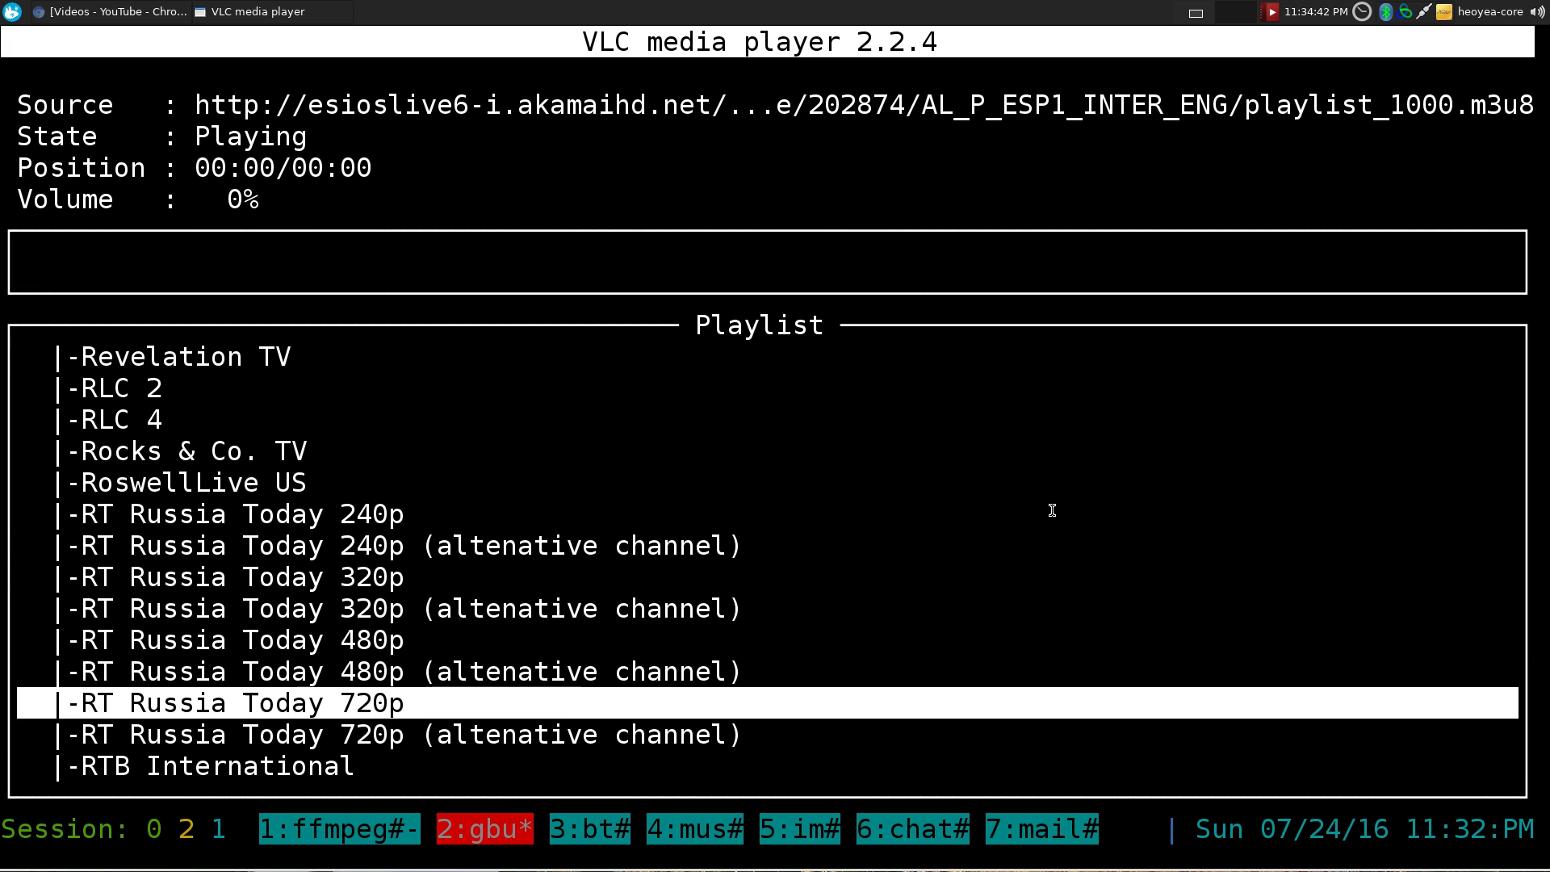
pyautogui.press('Up')
pyautogui.press('g')
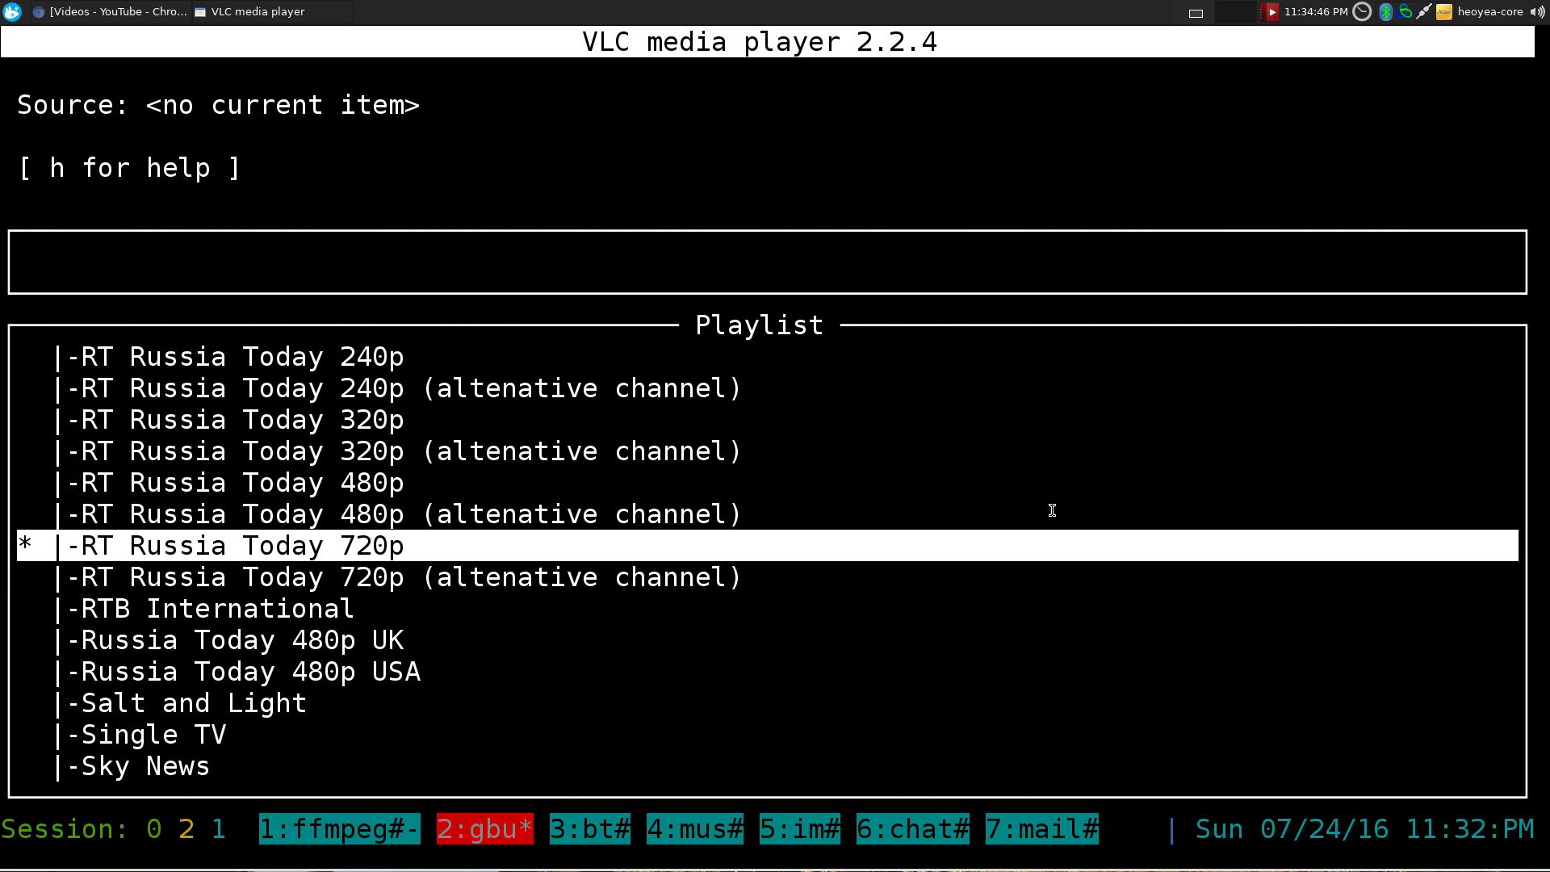
pyautogui.press('F12')
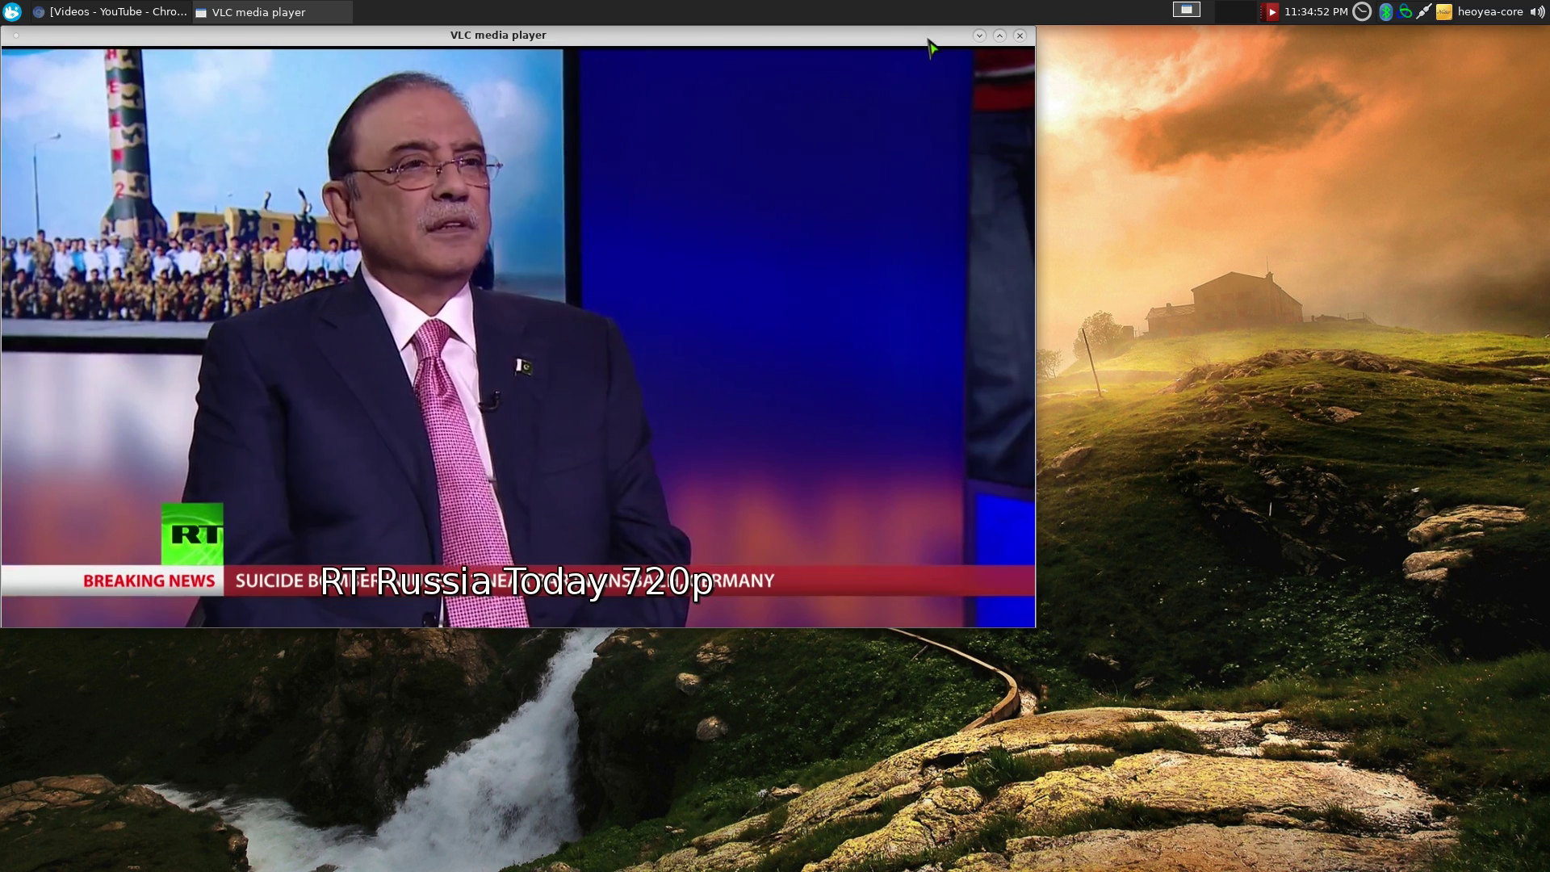
pyautogui.moveTo(927, 38); pyautogui.dragTo(1071, 84)
# - Return to the terminal playlist and search it for "vevo"
pyautogui.press('F12')
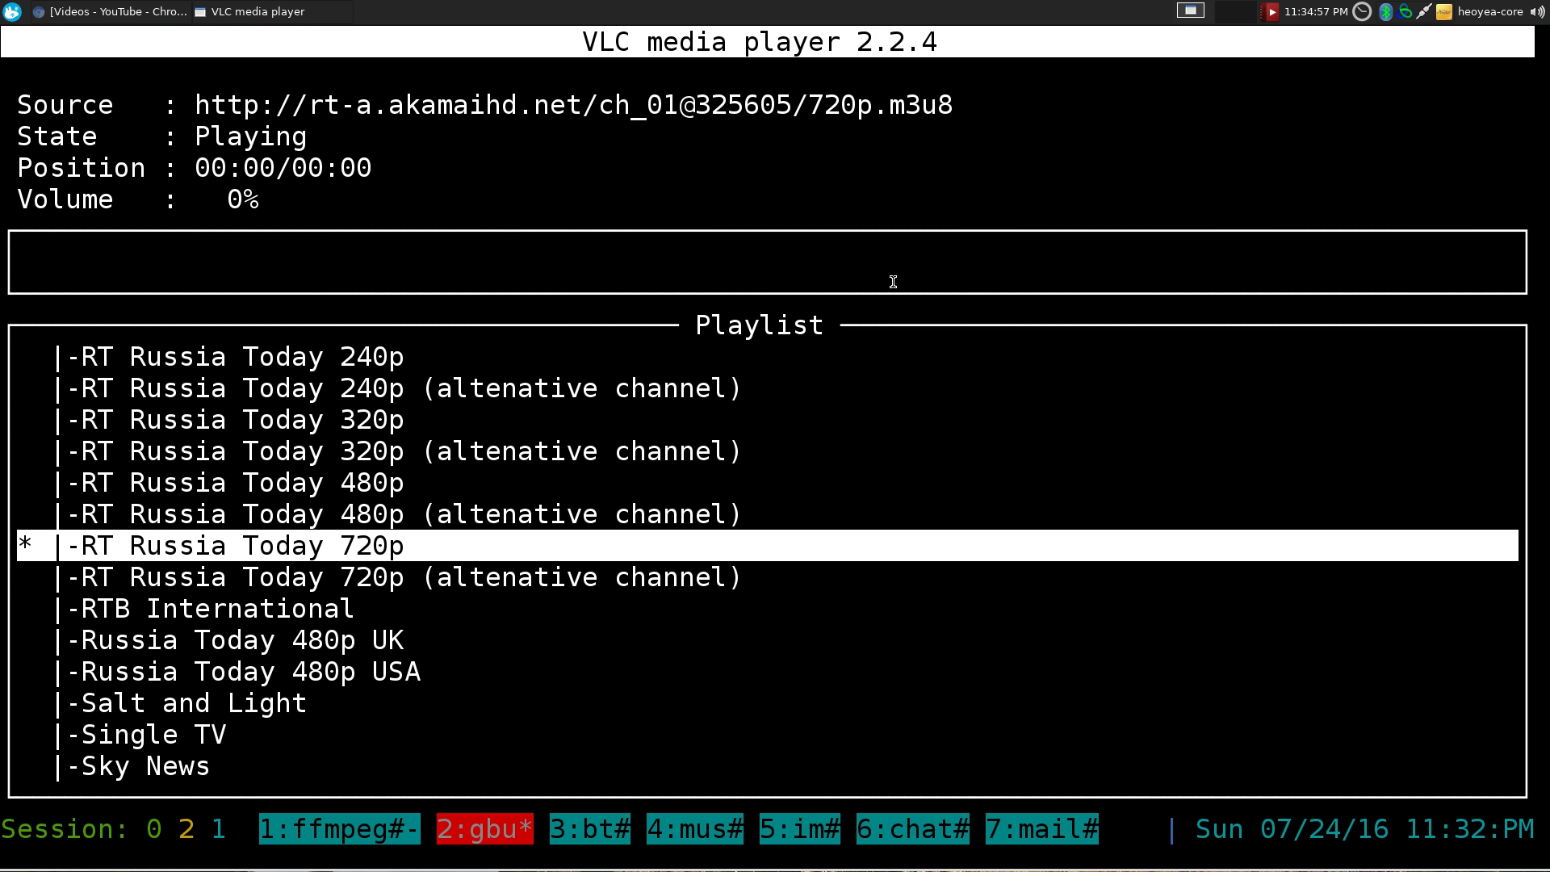
pyautogui.press('/')
pyautogui.write('russ')
pyautogui.press('BackSpace')
pyautogui.press('BackSpace')
pyautogui.press('BackSpace')
pyautogui.press('BackSpace')
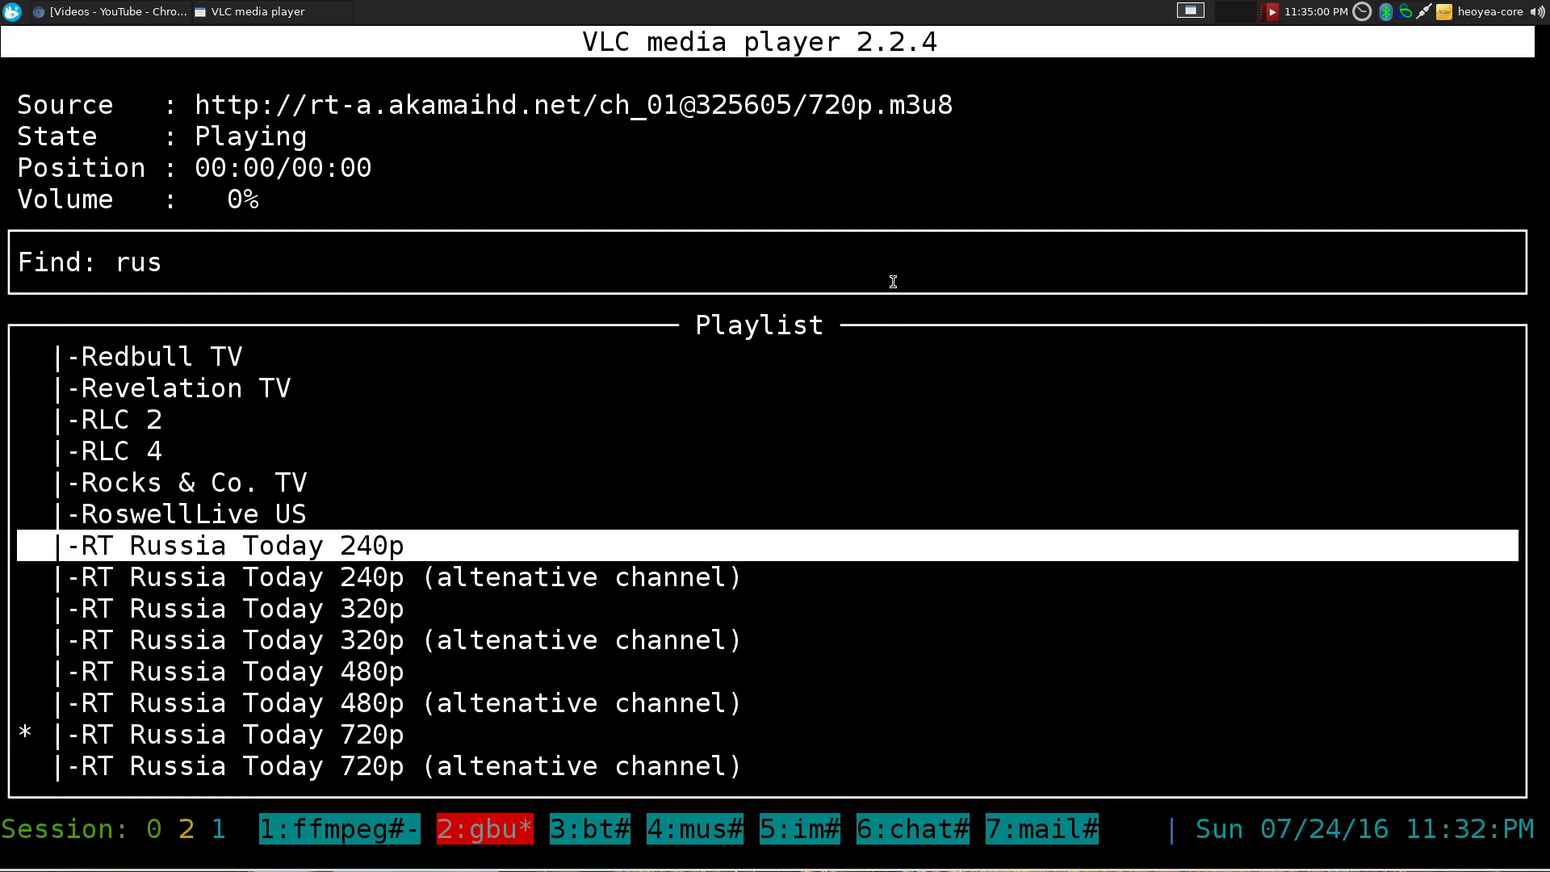
pyautogui.write('vev')
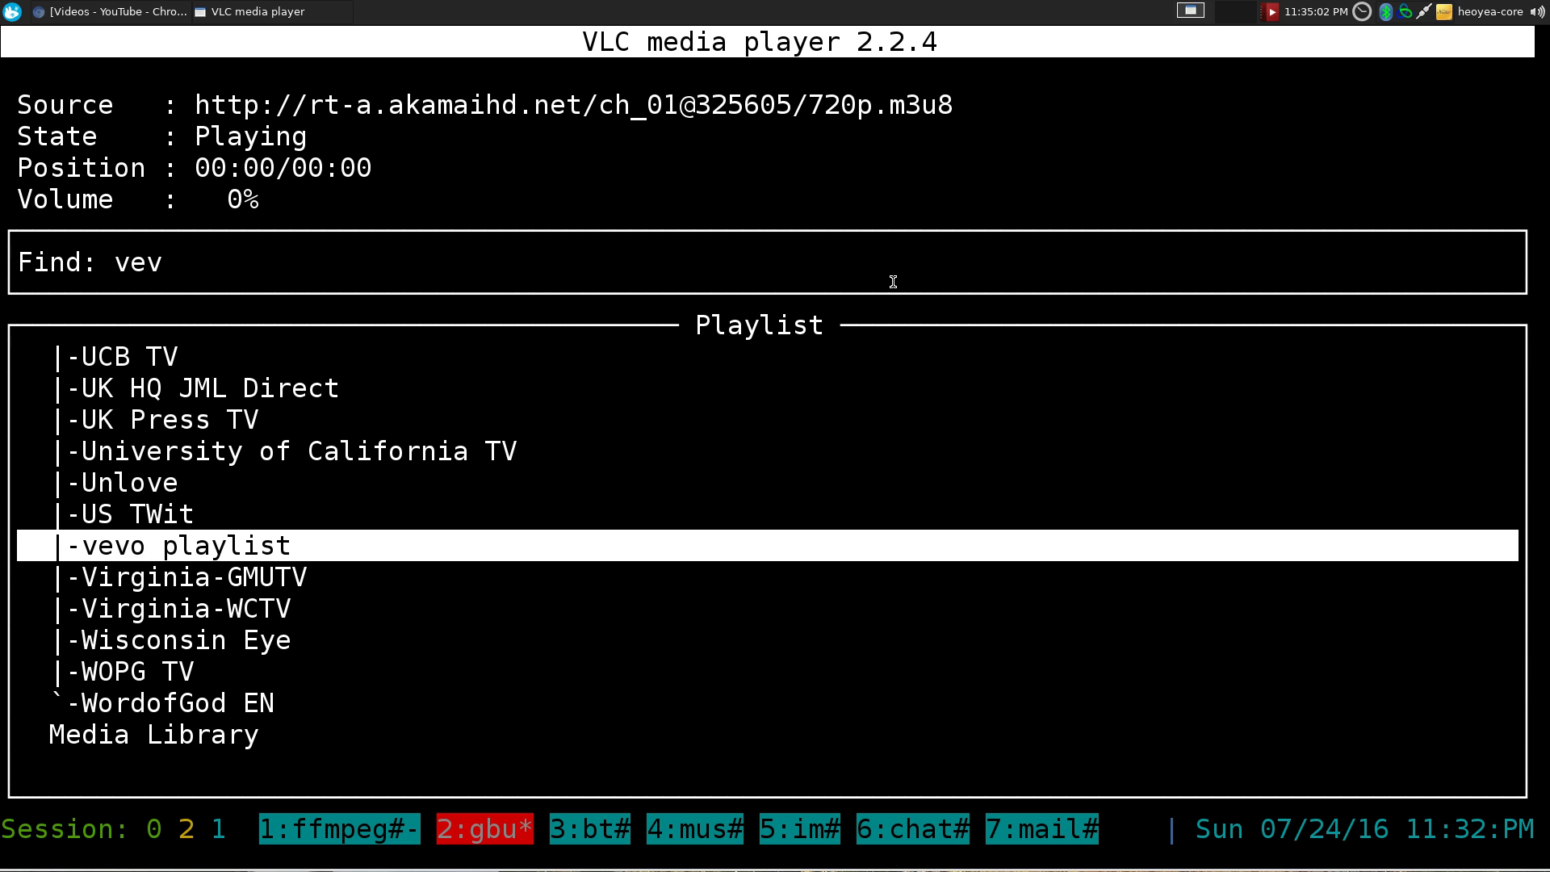
pyautogui.write('o')
pyautogui.press('Return')
# - Play the US TWit channel listed just above the vevo playlist and reposition its video window on the desktop
pyautogui.press('Up')
pyautogui.press('Down')
pyautogui.press('Down')
pyautogui.press('Up')
pyautogui.press('Up')
pyautogui.press('Down')
pyautogui.press('Up')
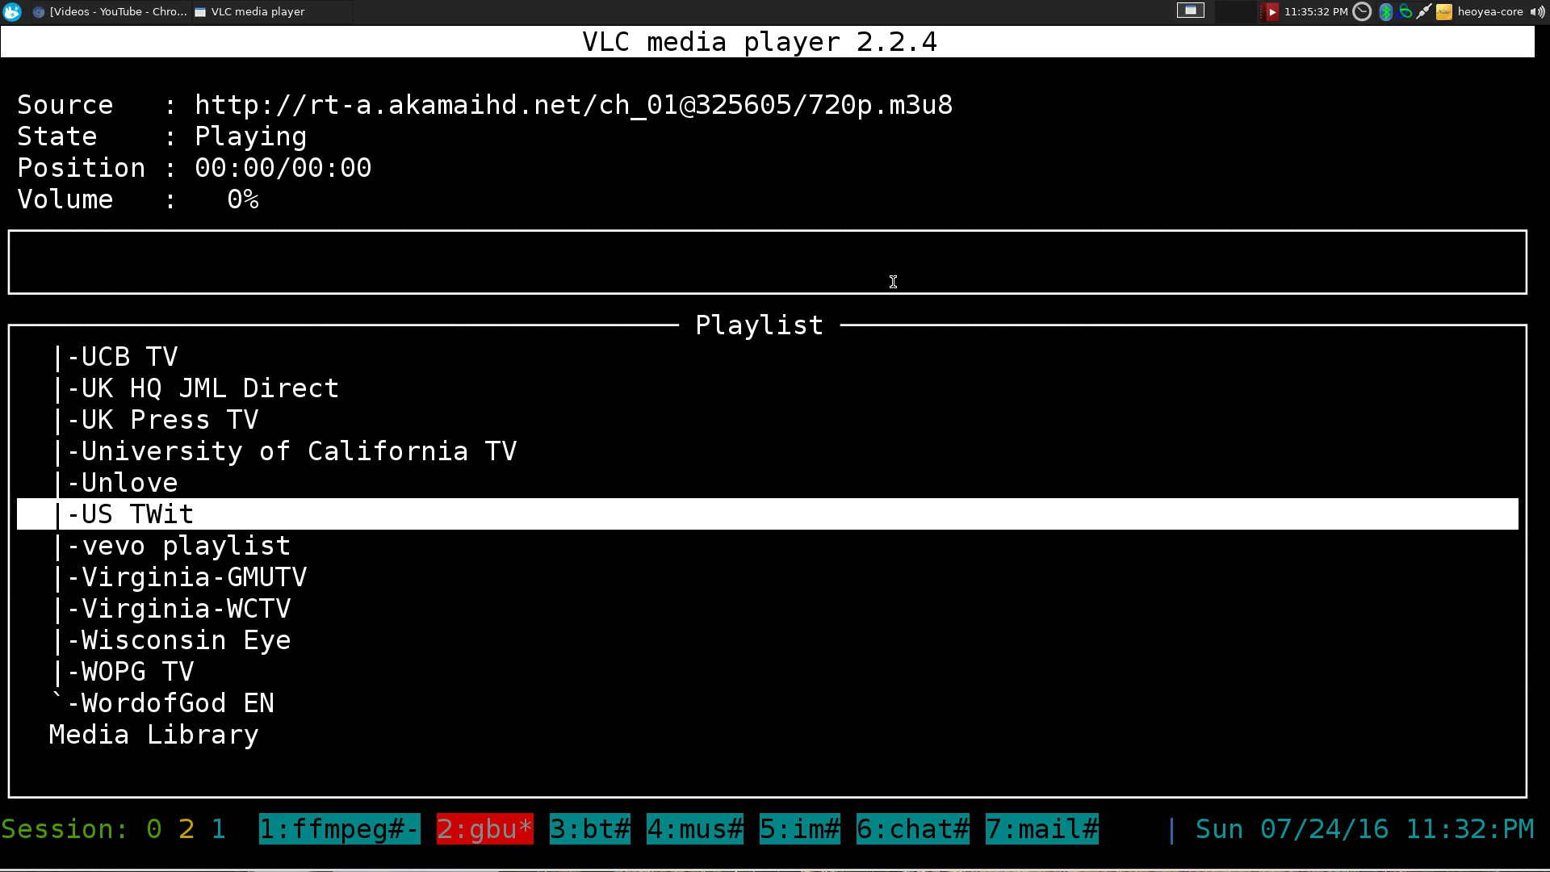
pyautogui.press('Return')
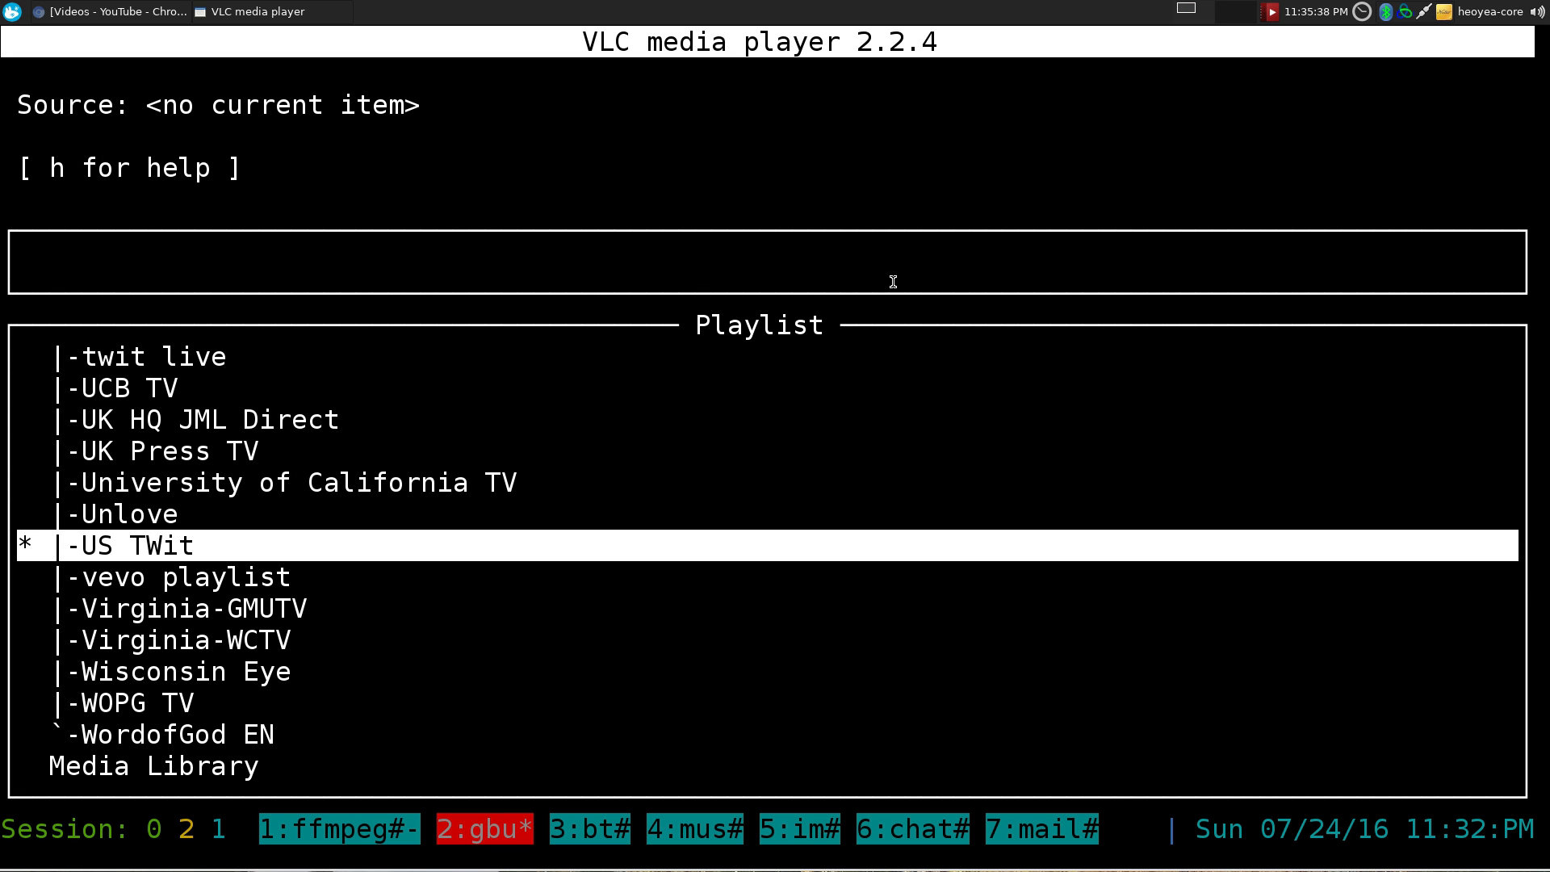
pyautogui.press('F12')
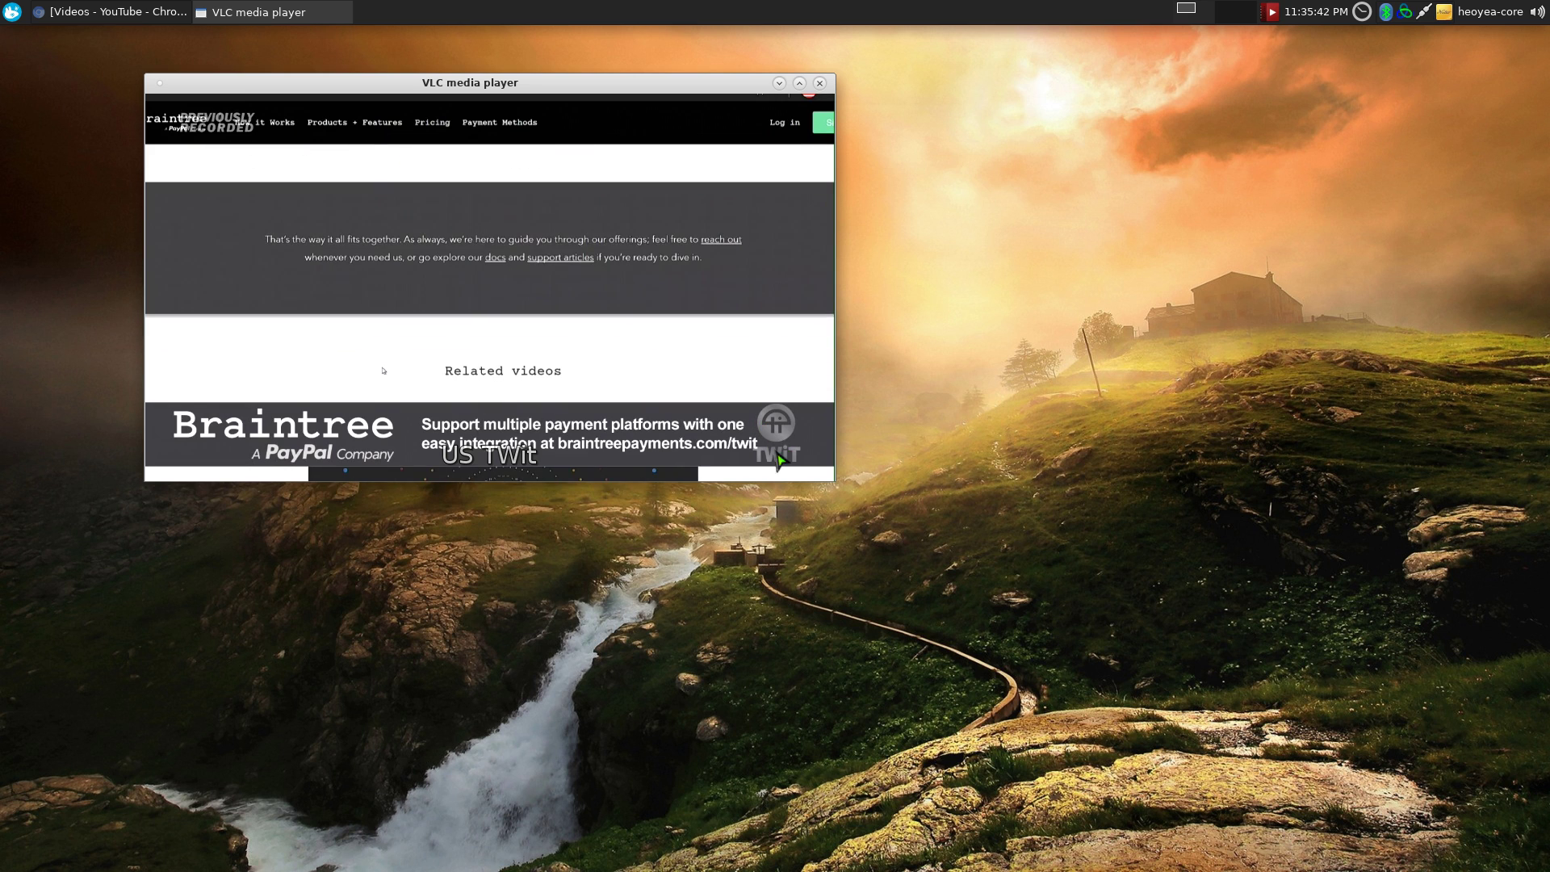
pyautogui.moveTo(721, 88); pyautogui.dragTo(769, 116)
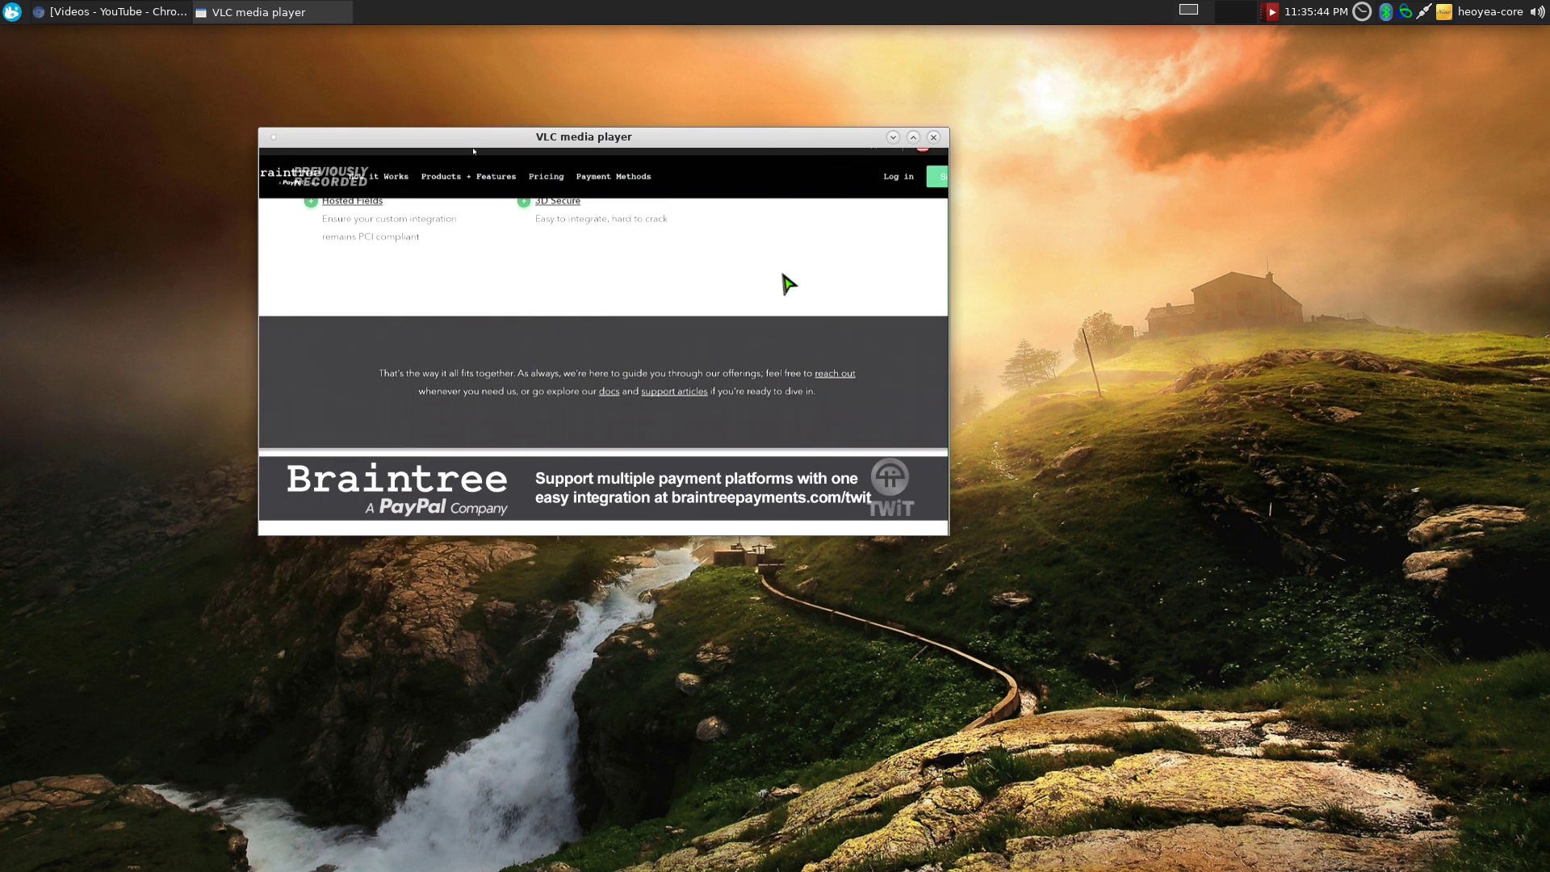
# - Return to the terminal playlist and play the Media Childrens Live TBN smile of a child channel
pyautogui.press('F12')
pyautogui.press('Up')
pyautogui.press('Up')
pyautogui.press('Up')
pyautogui.press('Up')
pyautogui.press('Up')
pyautogui.press('Up')
pyautogui.press('Up')
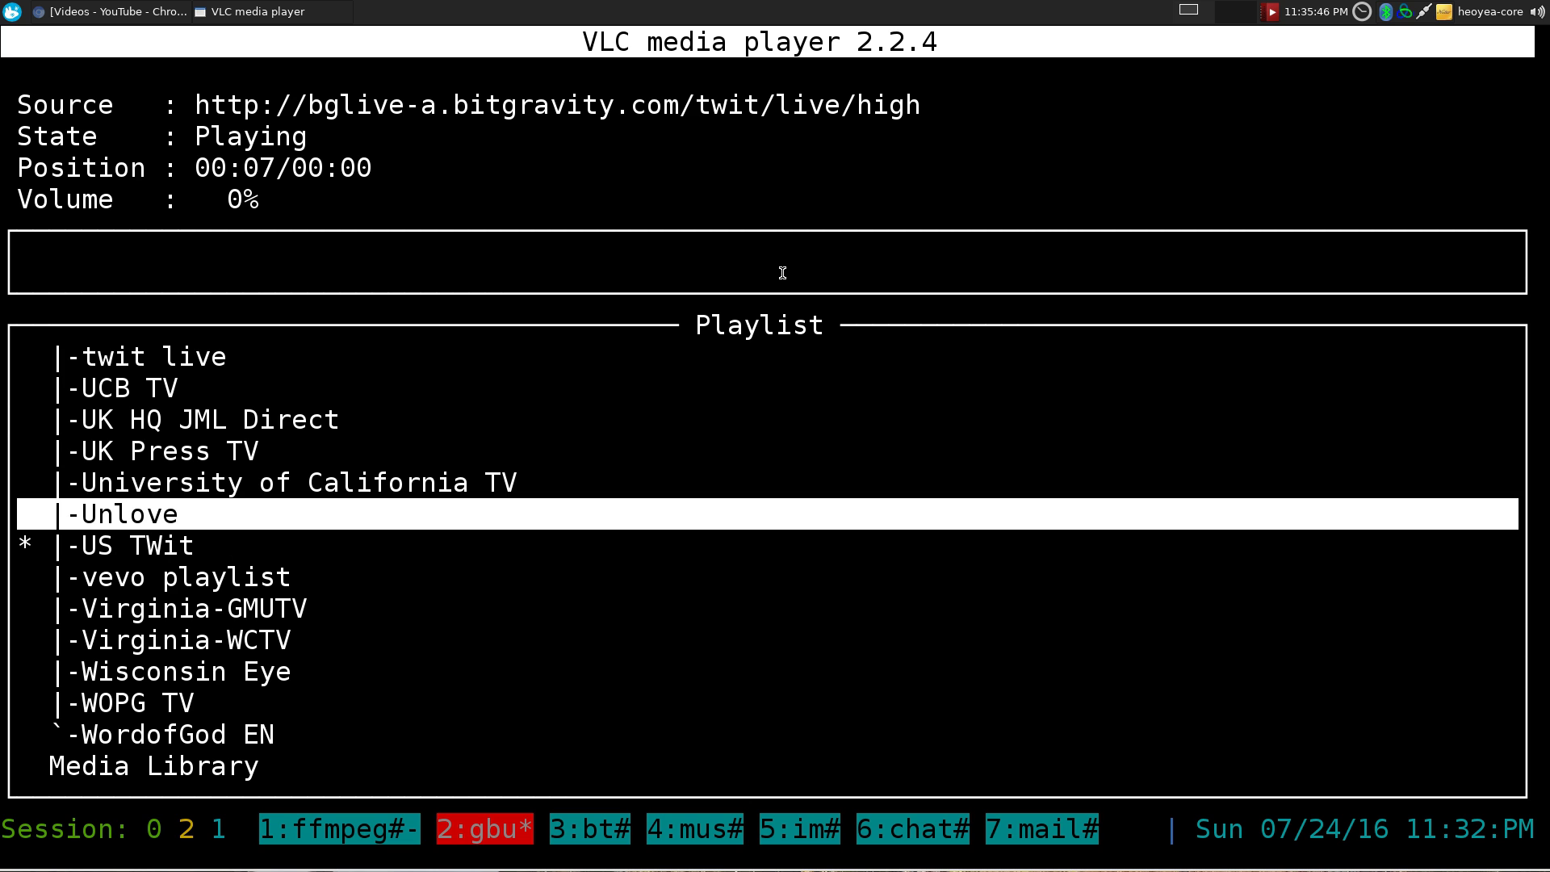
pyautogui.press('Up')
pyautogui.press('Up')
pyautogui.press('Up')
pyautogui.press('Up')
pyautogui.press('Up')
pyautogui.press('Up')
pyautogui.press('Up')
pyautogui.press('Up')
pyautogui.press('Up')
pyautogui.press('Up')
pyautogui.press('Up')
pyautogui.press('Up')
pyautogui.press('Up')
pyautogui.press('Up')
pyautogui.press('Up')
pyautogui.press('Up')
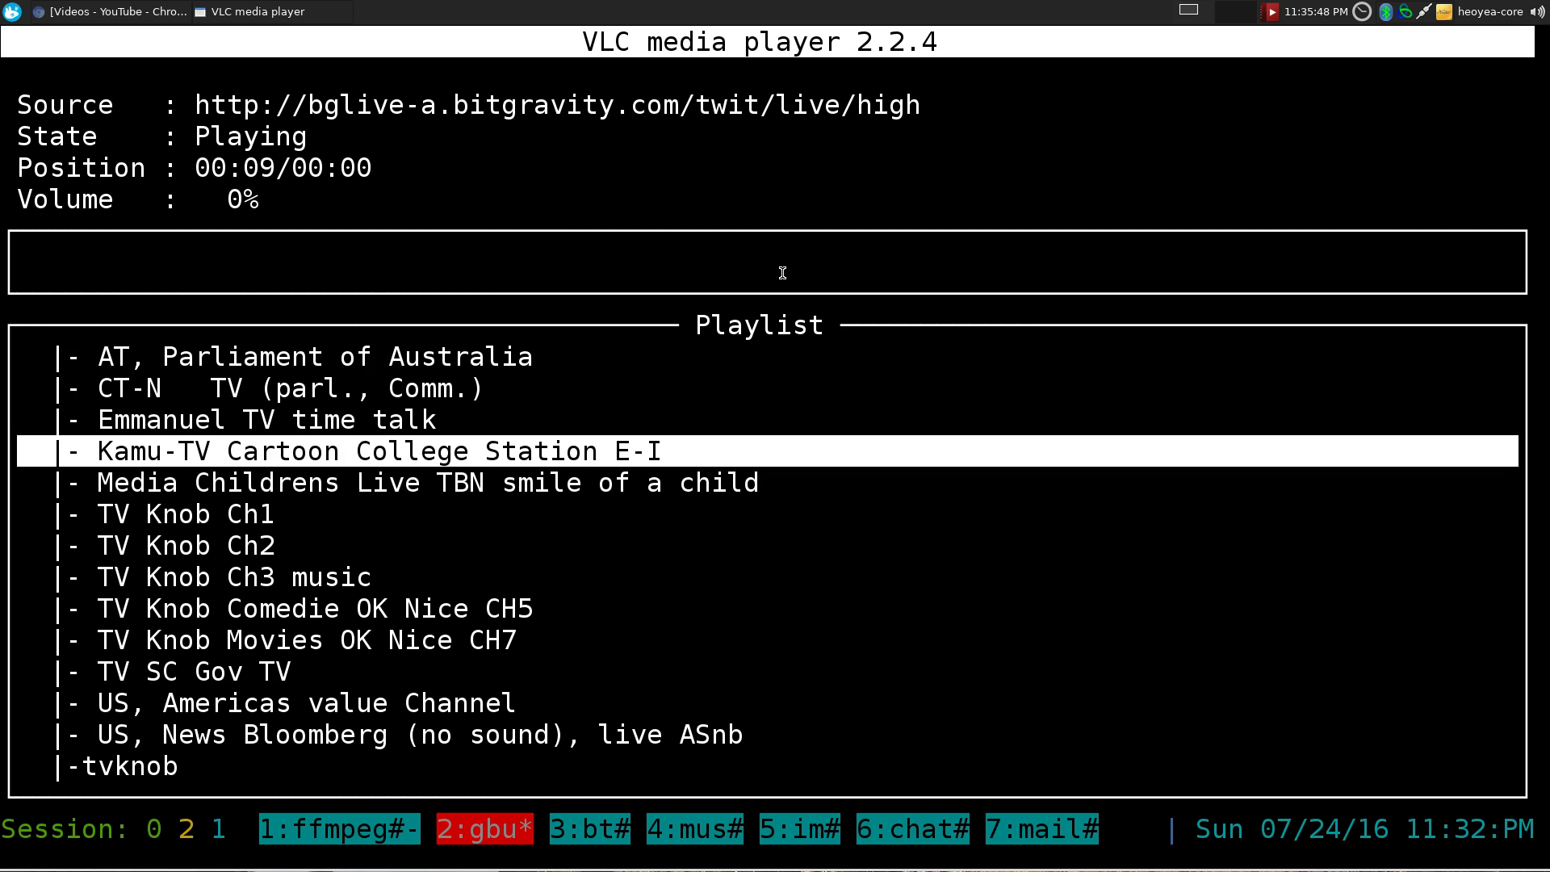
pyautogui.press('Up')
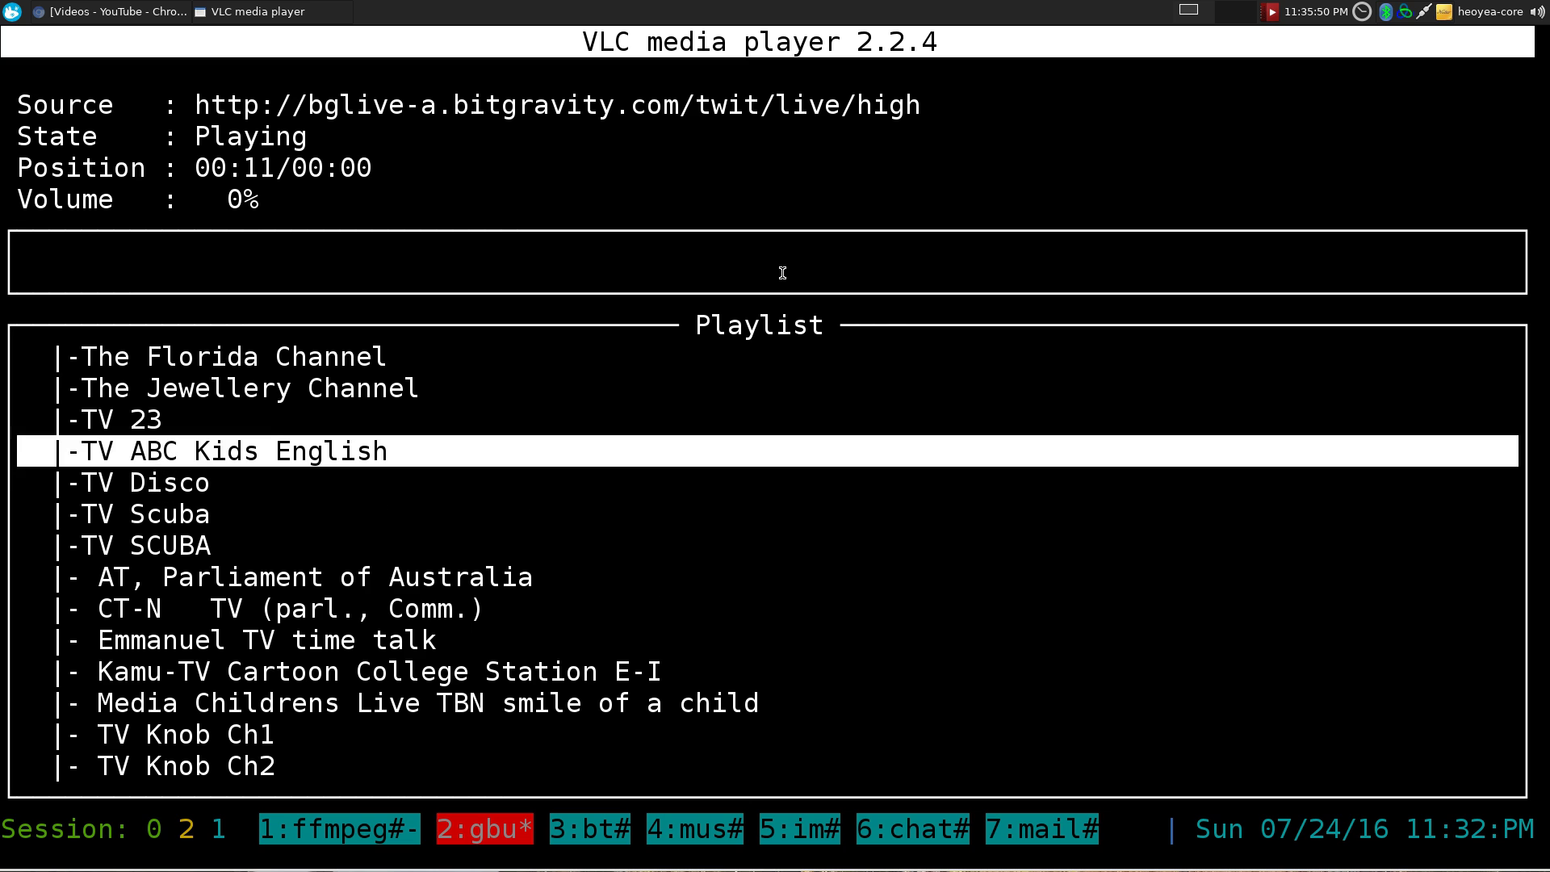
pyautogui.press('g')
pyautogui.press('Return')
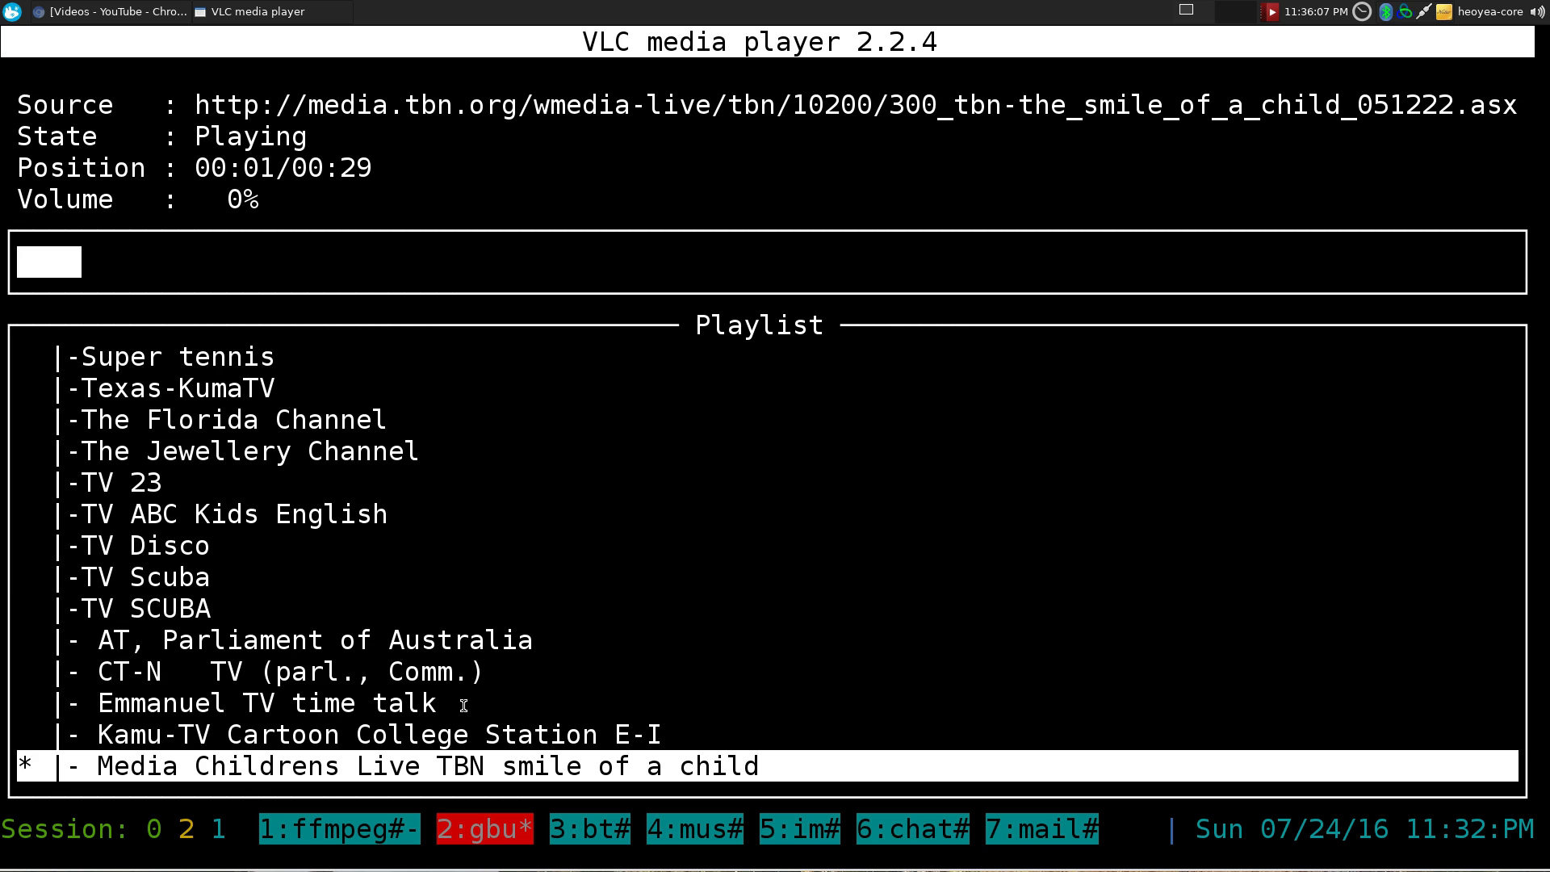
# - Quit the player and list every available command beginning with "freetuxtv-" at the shell prompt
pyautogui.press('q')
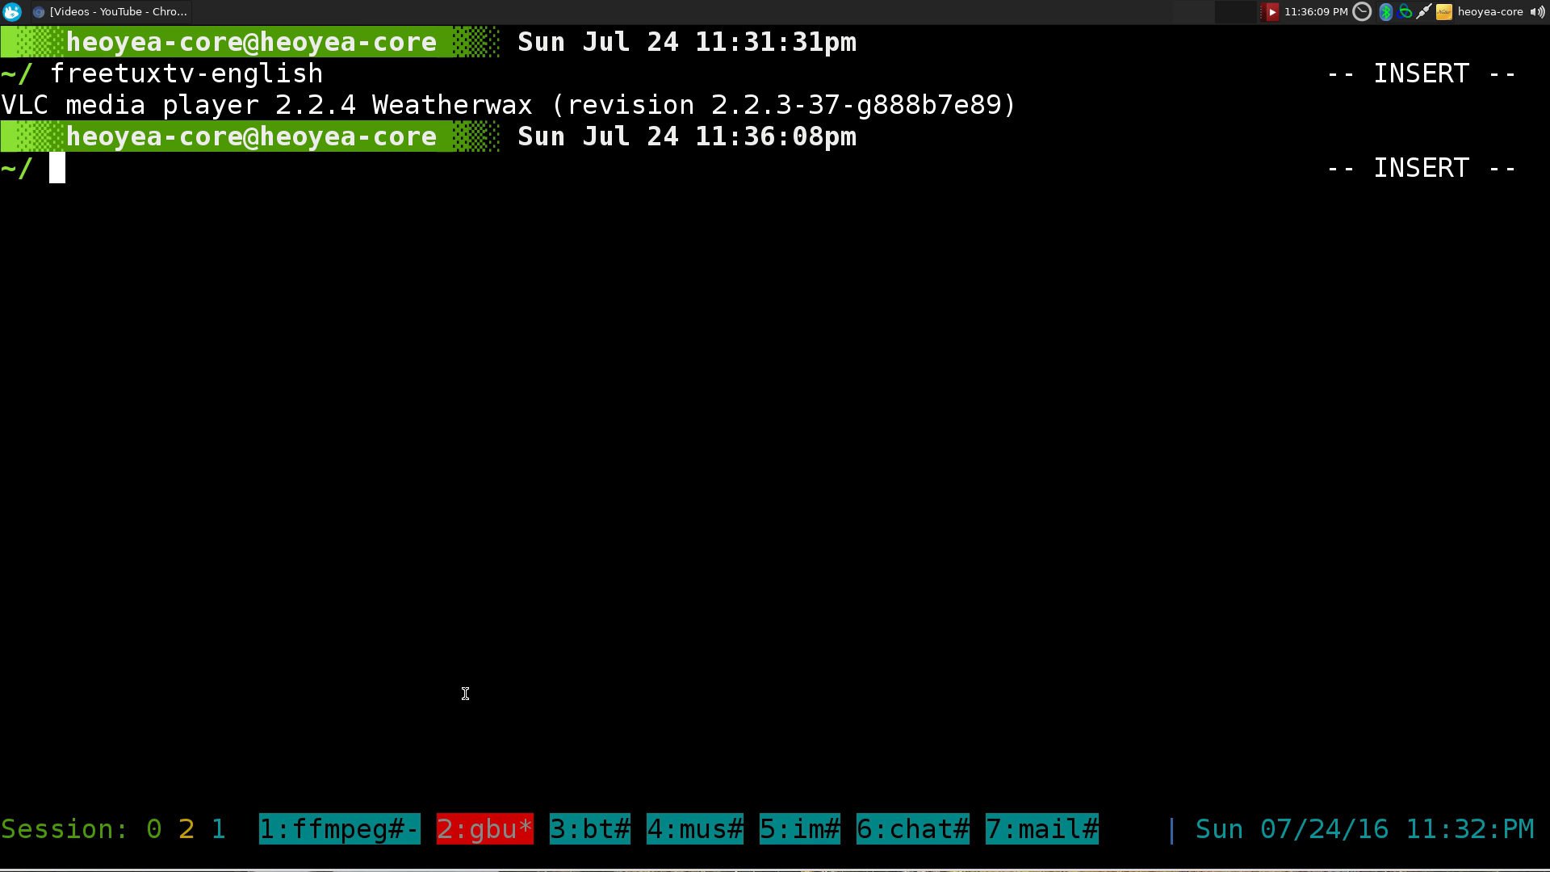
pyautogui.press('Up')
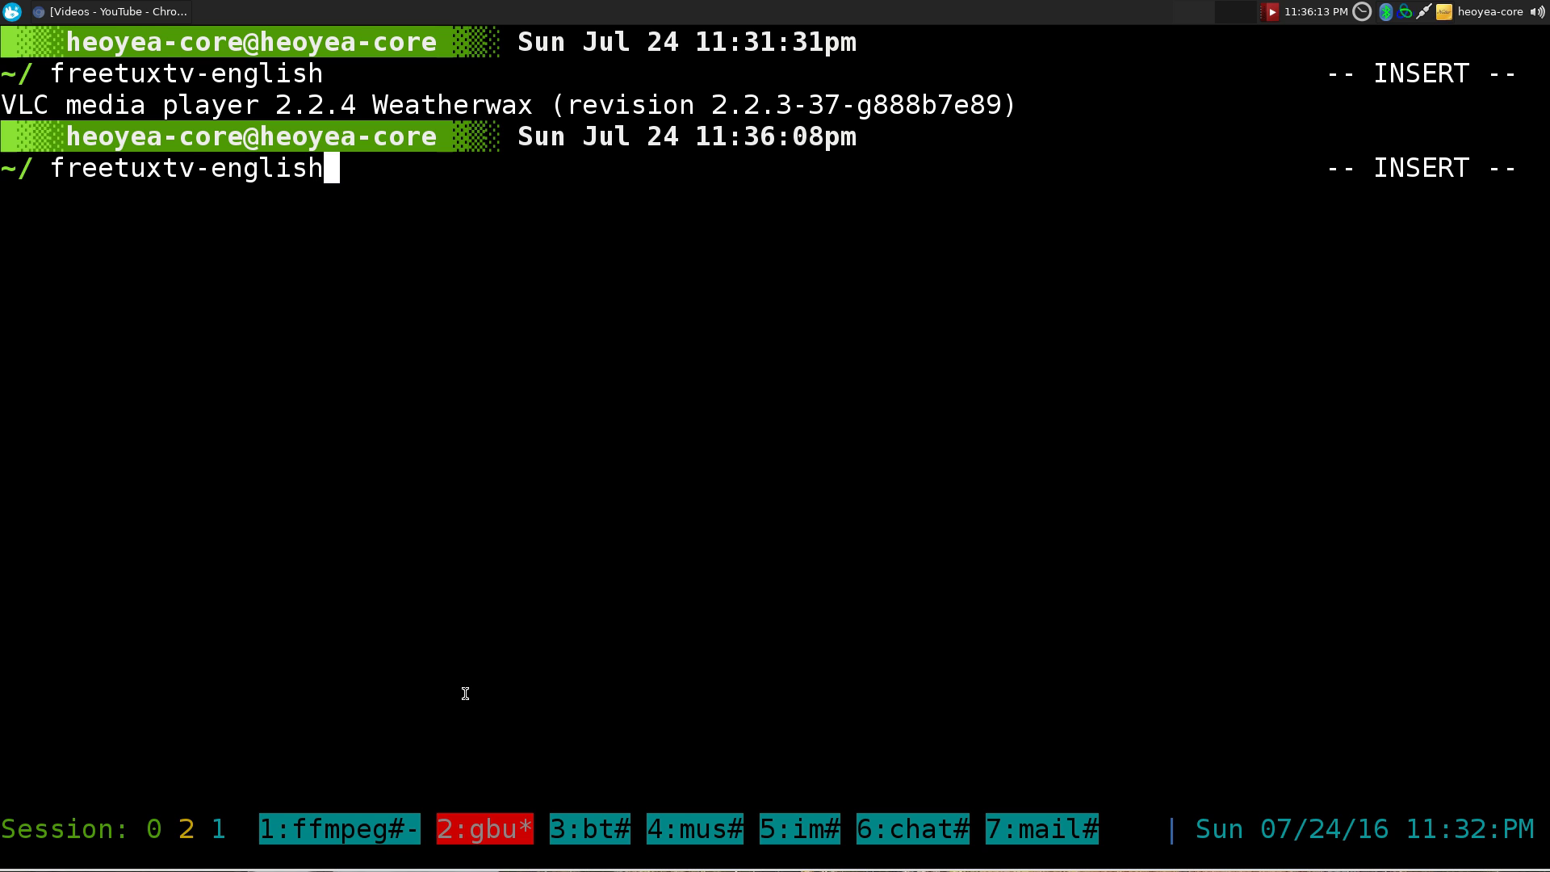
pyautogui.press('BackSpace')
pyautogui.press('BackSpace')
pyautogui.press('BackSpace')
pyautogui.press('BackSpace')
pyautogui.press('BackSpace')
pyautogui.press('BackSpace')
pyautogui.press('BackSpace')
pyautogui.press('Tab')
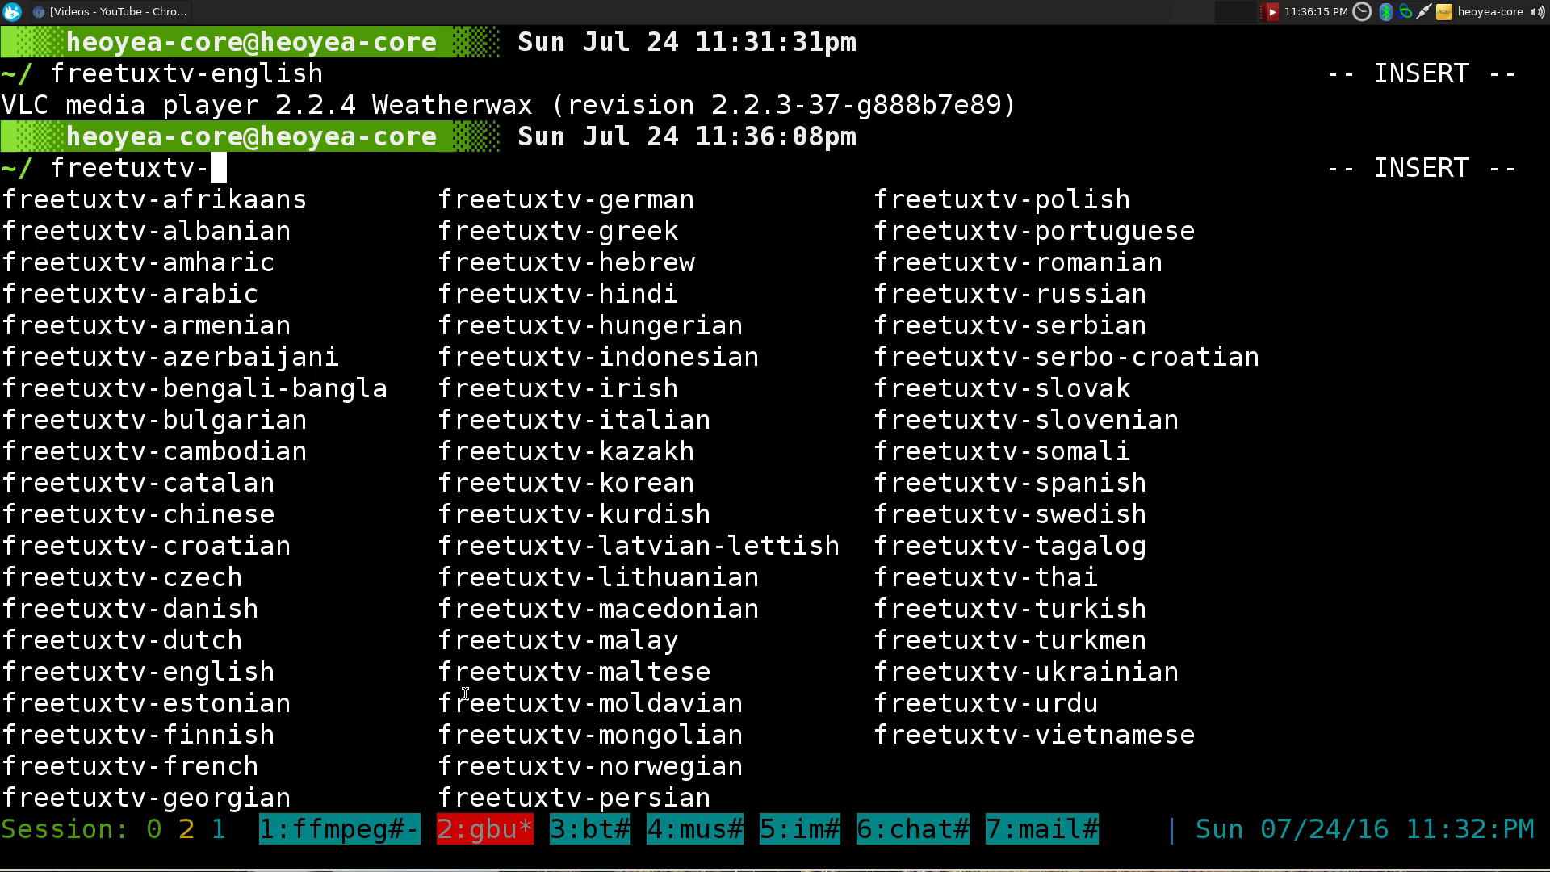
# - Choose freetuxtv-spanish from the completion list and run it to load the Spanish playlist
pyautogui.press('Tab')
pyautogui.press('Tab')
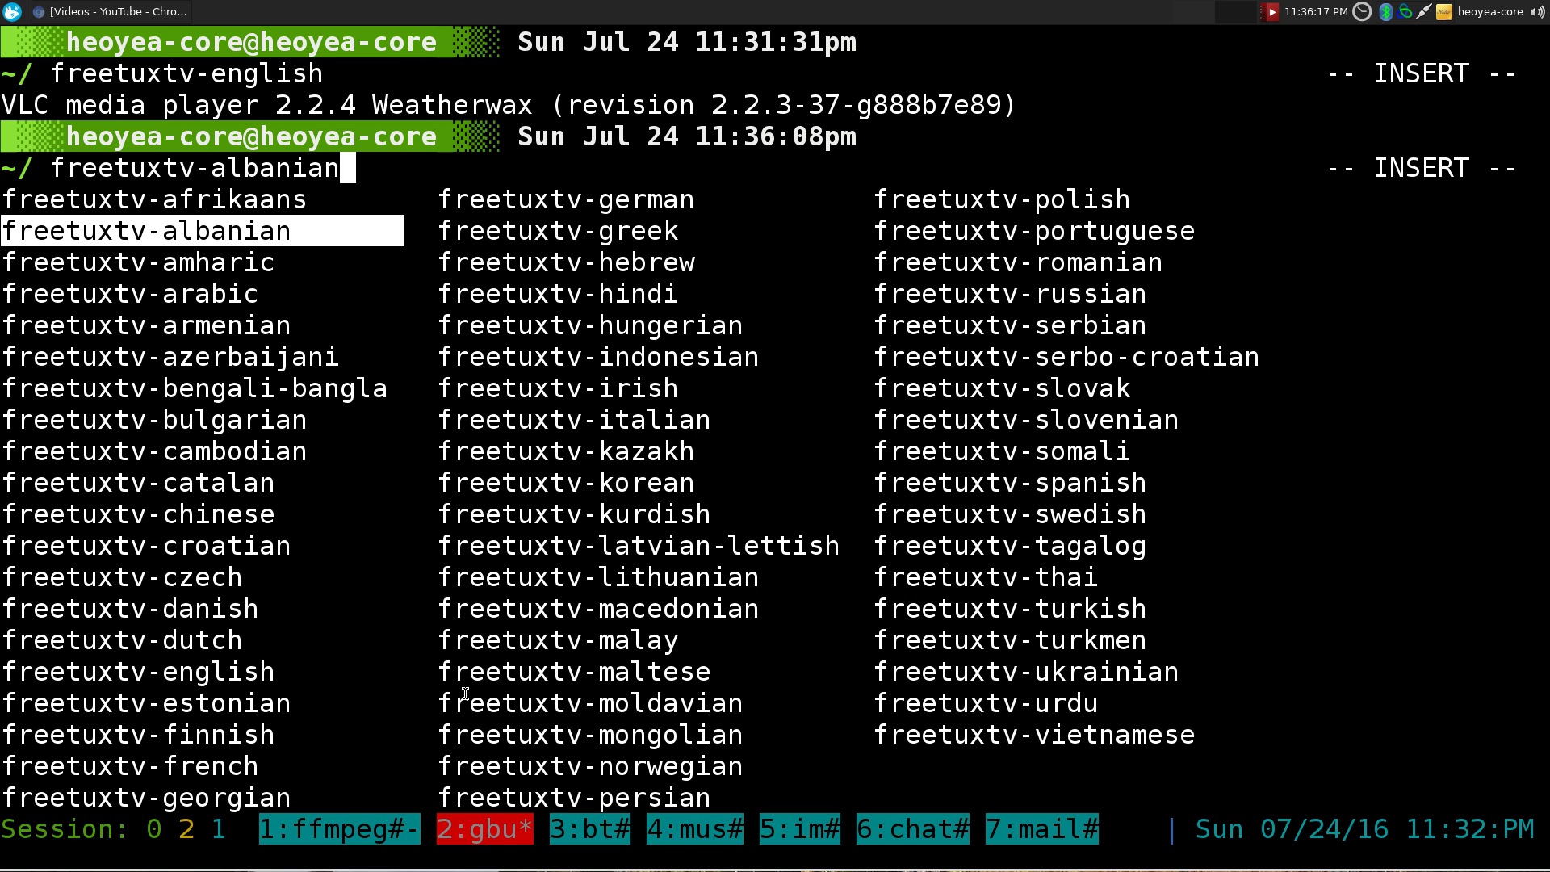
pyautogui.press('Down')
pyautogui.press('Down')
pyautogui.press('Down')
pyautogui.press('Right')
pyautogui.press('Right')
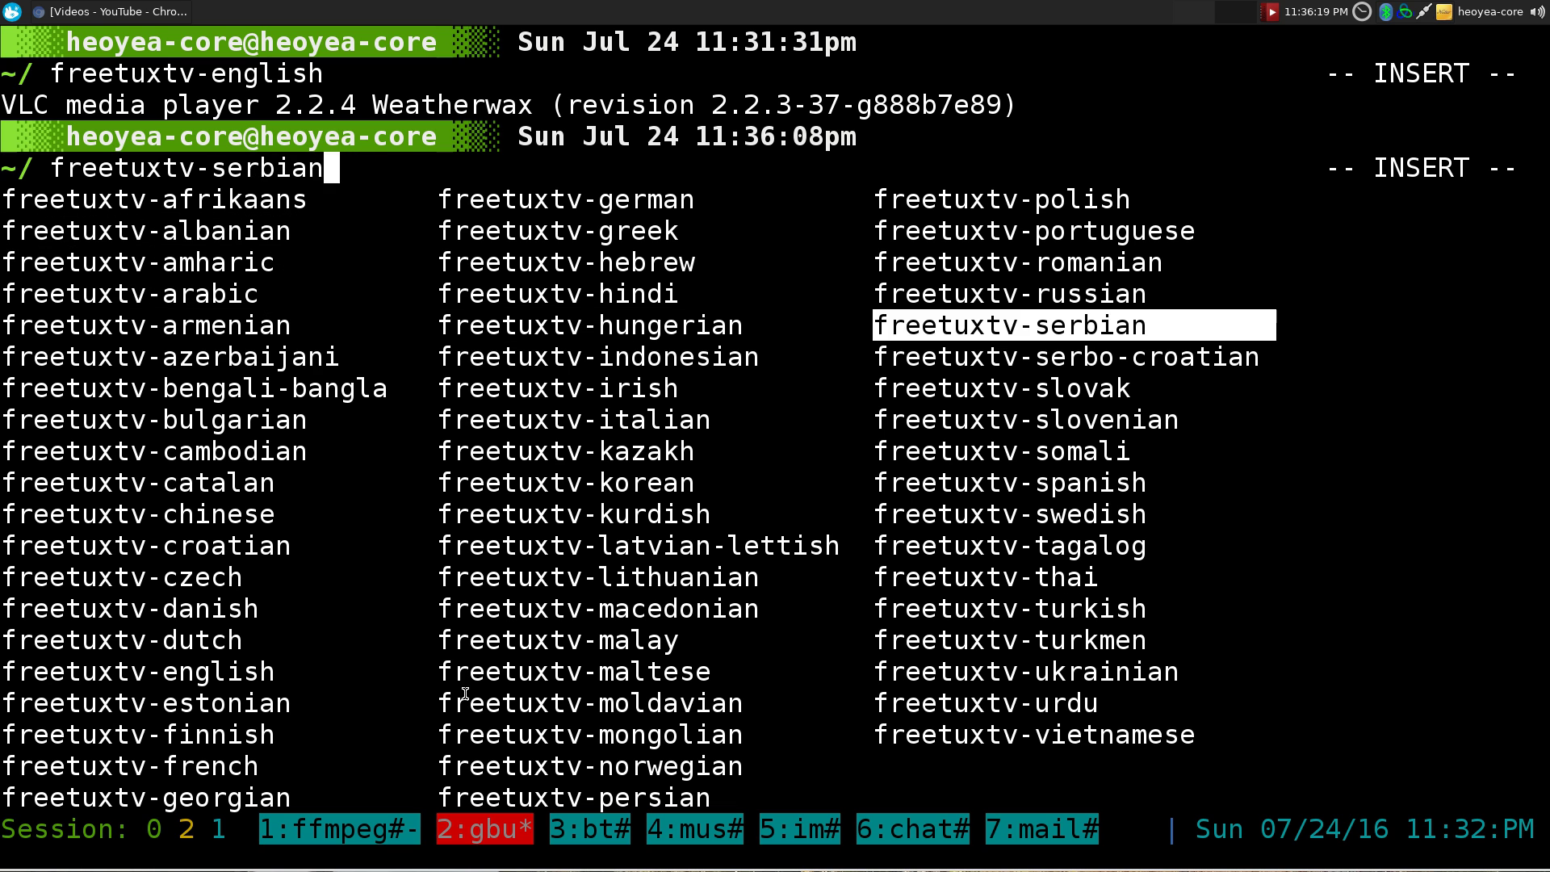
pyautogui.press('Right')
pyautogui.press('Left')
pyautogui.press('Down')
pyautogui.press('Down')
pyautogui.press('Down')
pyautogui.press('Down')
pyautogui.press('Down')
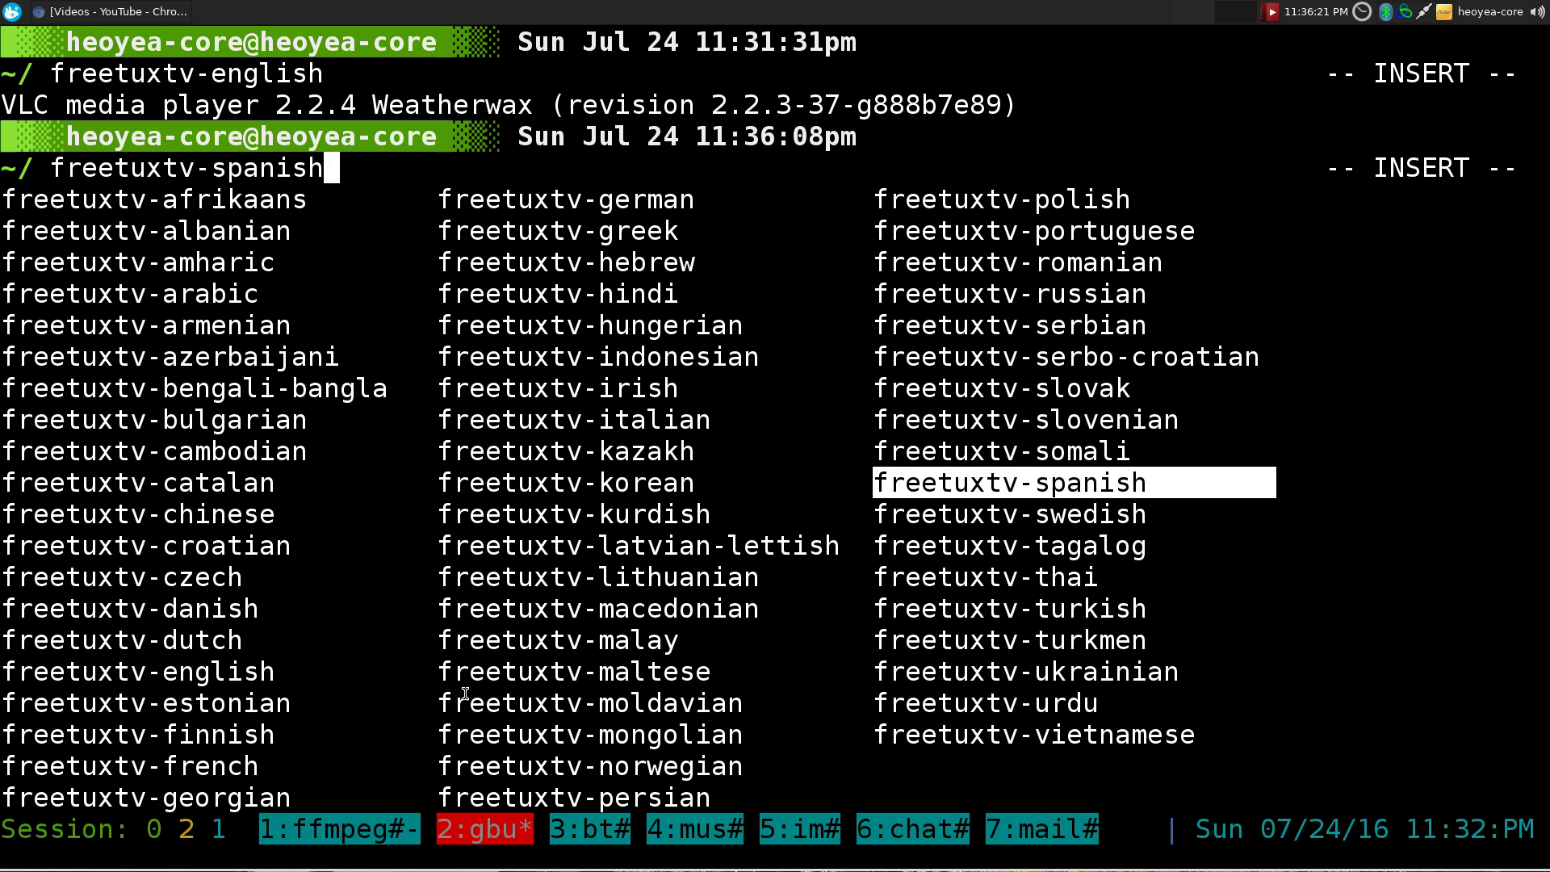
pyautogui.press('Return')
pyautogui.press('Return')
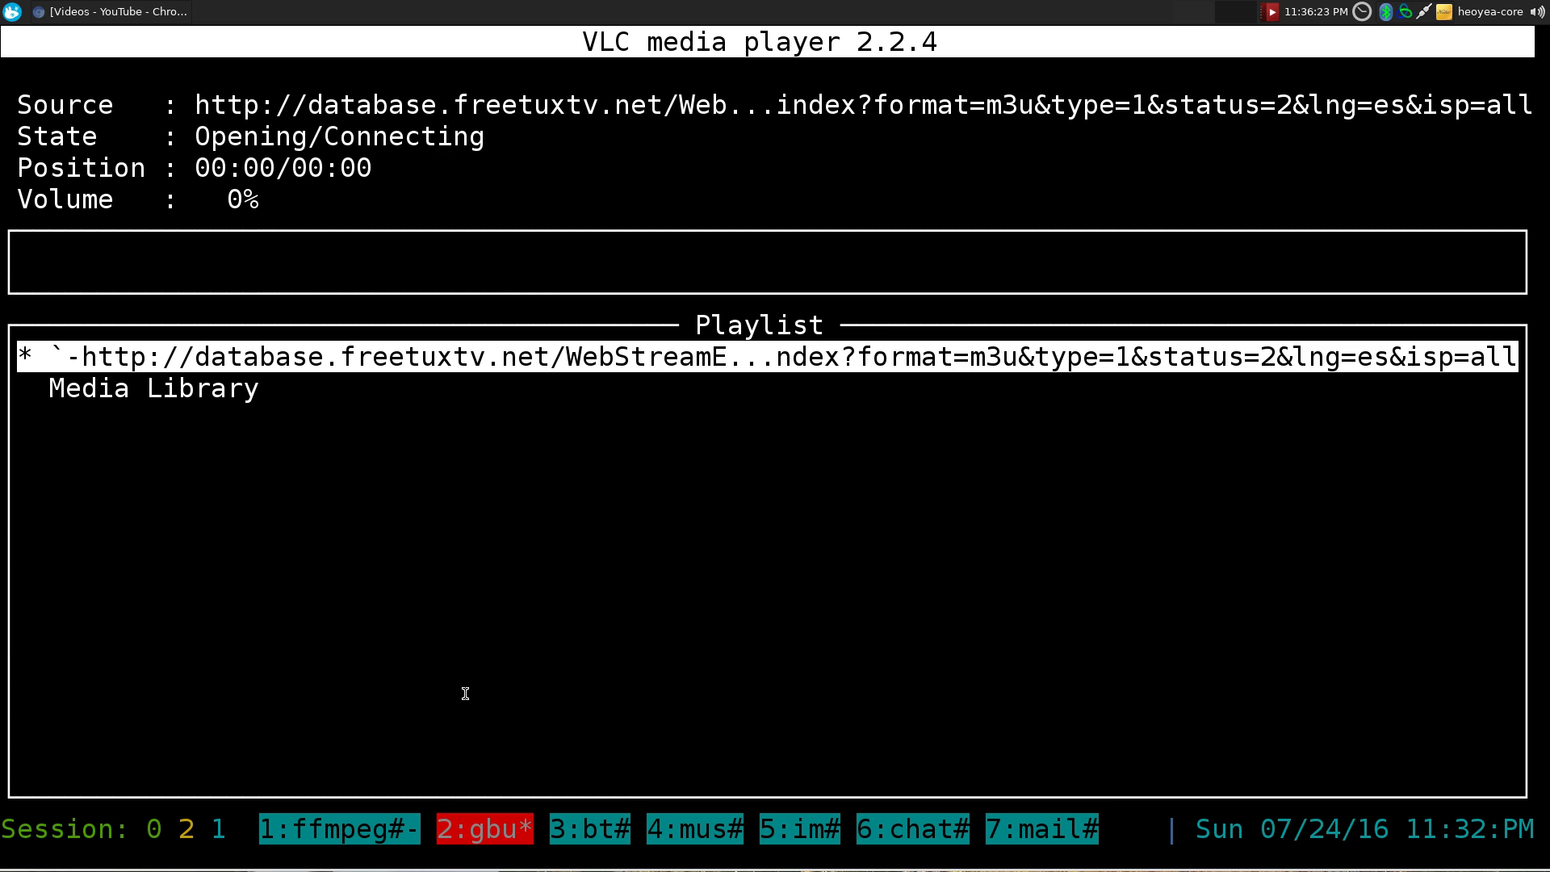
# - Play the Discovery channel listed just below cubavision in the Spanish playlist
pyautogui.press('Down')
pyautogui.press('Down')
pyautogui.press('Down')
pyautogui.press('Down')
pyautogui.press('Down')
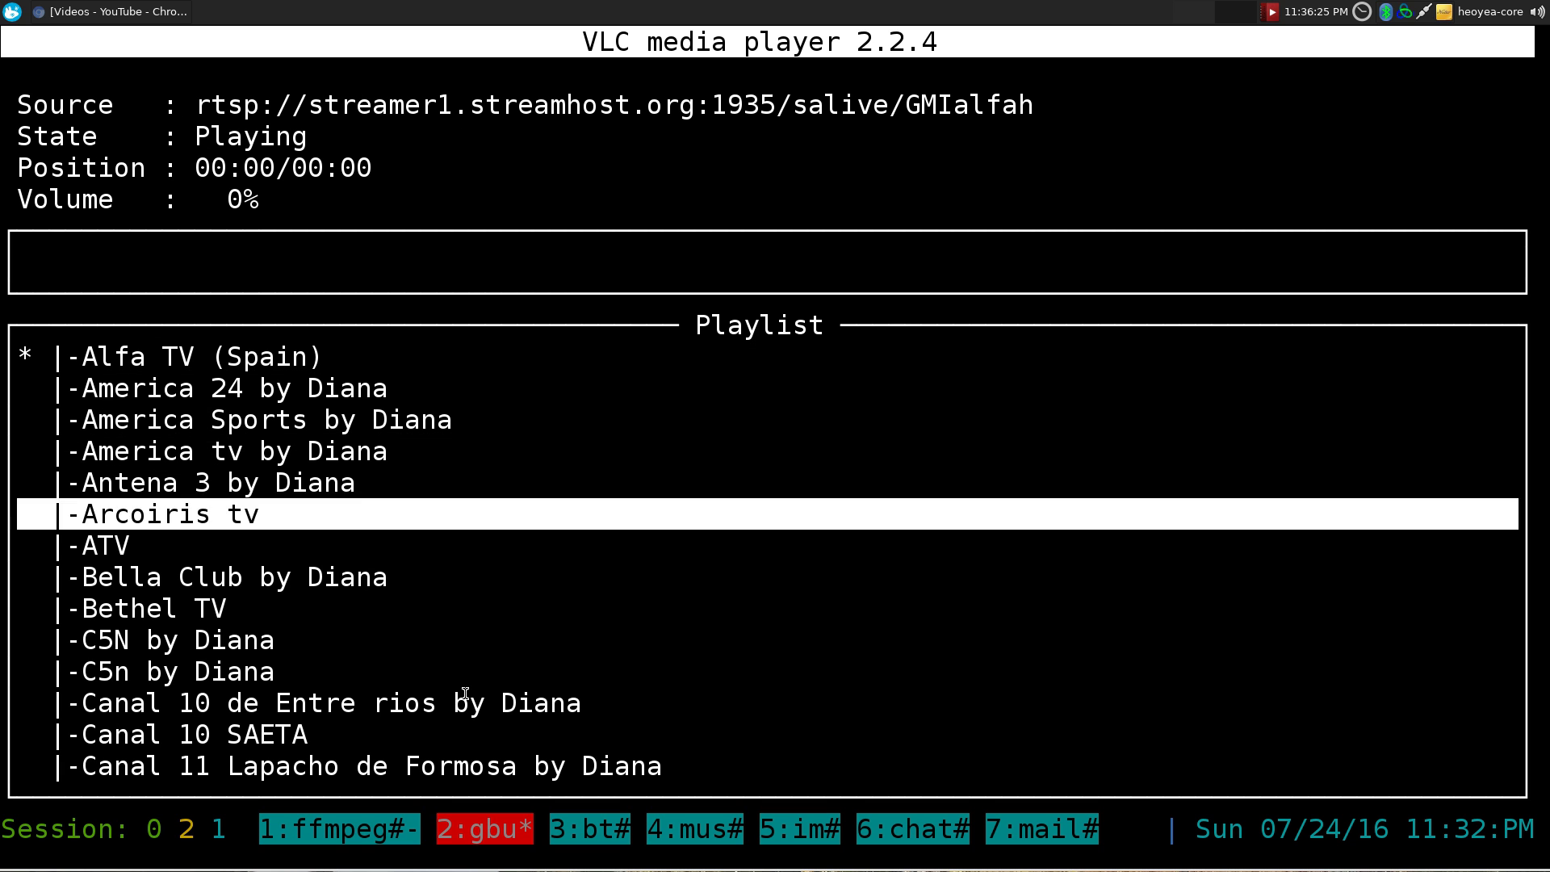
pyautogui.press('Down')
pyautogui.press('Down')
pyautogui.press('Down')
pyautogui.press('Down')
pyautogui.press('Down')
pyautogui.press('Down')
pyautogui.press('Down')
pyautogui.press('Down')
pyautogui.press('Down')
pyautogui.press('Down')
pyautogui.press('Down')
pyautogui.press('Down')
pyautogui.press('Down')
pyautogui.press('Down')
pyautogui.press('Down')
pyautogui.press('Down')
pyautogui.press('Down')
pyautogui.press('Down')
pyautogui.press('Down')
pyautogui.press('Down')
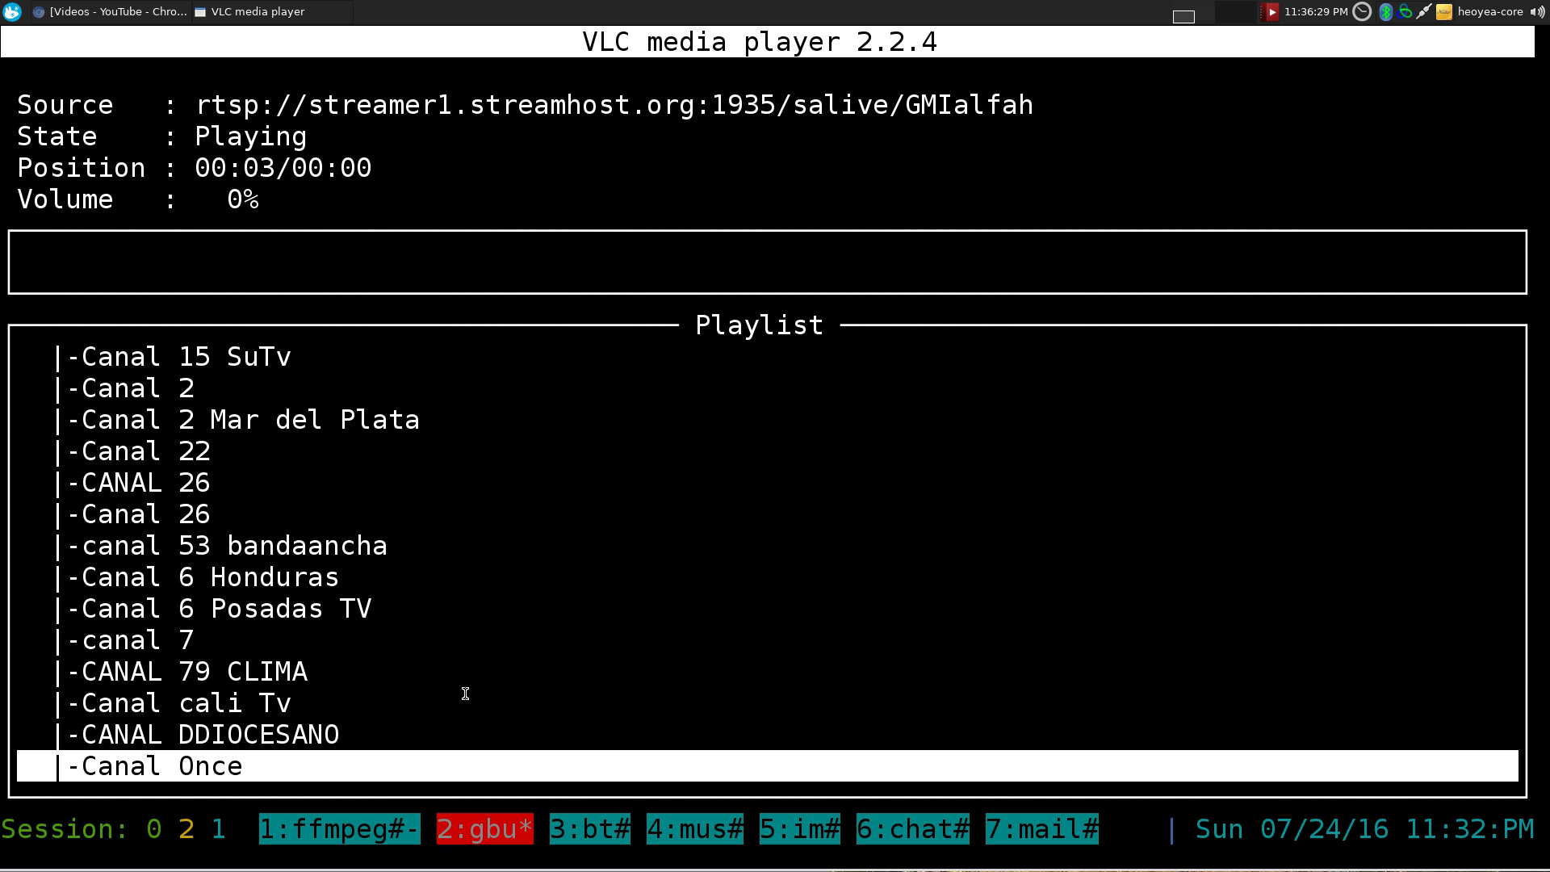
pyautogui.press('Down')
pyautogui.press('Down')
pyautogui.press('Down')
pyautogui.press('Down')
pyautogui.press('Down')
pyautogui.press('Down')
pyautogui.press('Down')
pyautogui.press('Down')
pyautogui.press('Down')
pyautogui.press('Down')
pyautogui.press('Down')
pyautogui.press('Down')
pyautogui.press('Down')
pyautogui.press('Down')
pyautogui.press('Down')
pyautogui.press('Down')
pyautogui.press('Down')
pyautogui.press('Down')
pyautogui.press('Down')
pyautogui.press('Down')
pyautogui.press('Down')
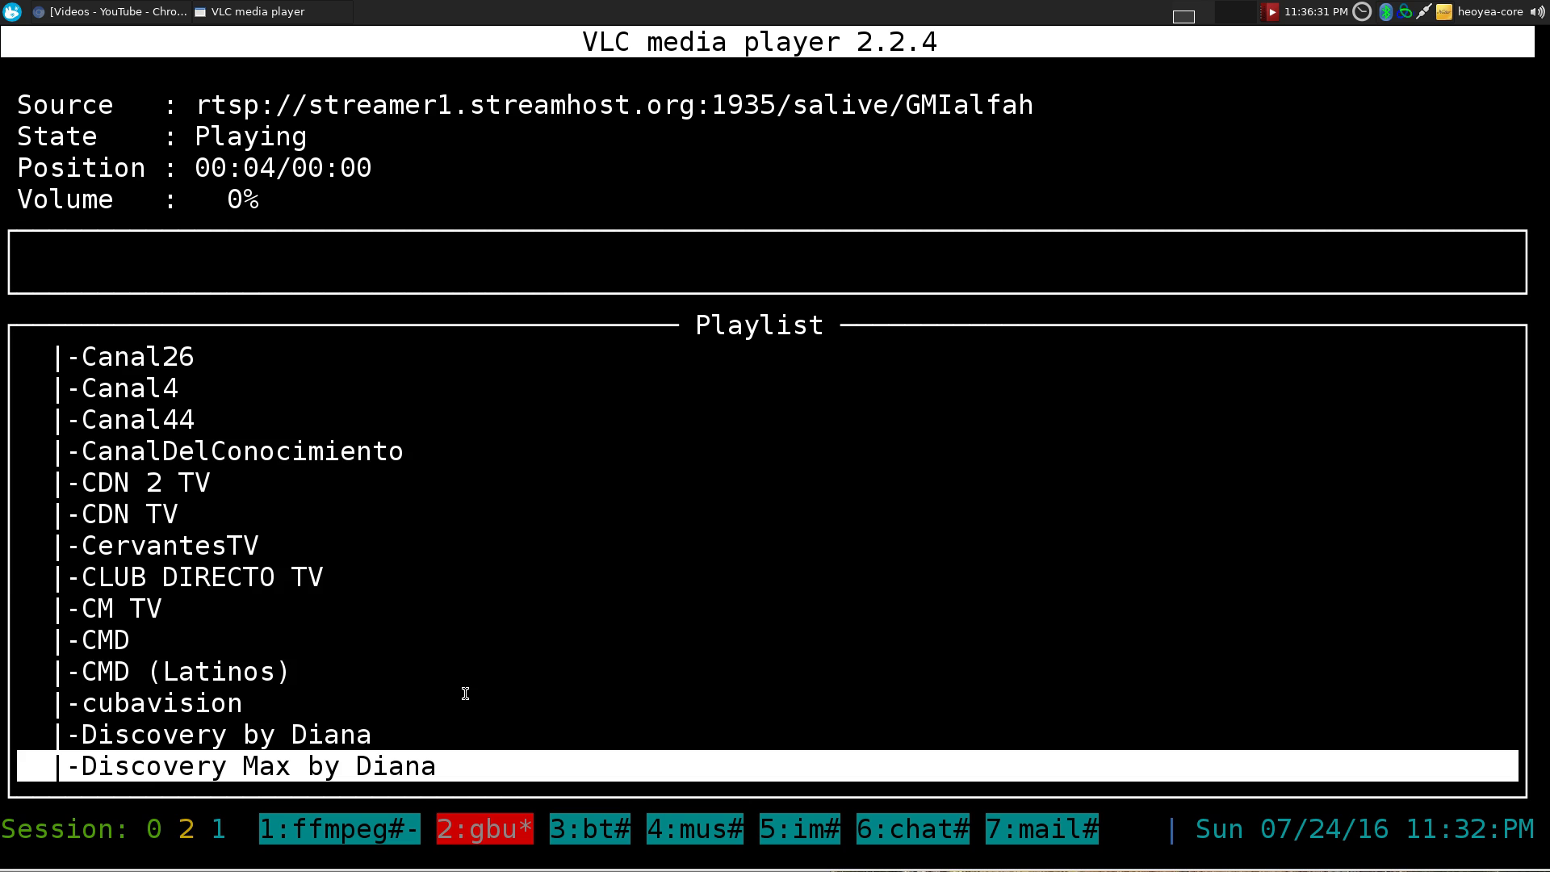
pyautogui.press('Up')
pyautogui.press('Up')
pyautogui.press('Up')
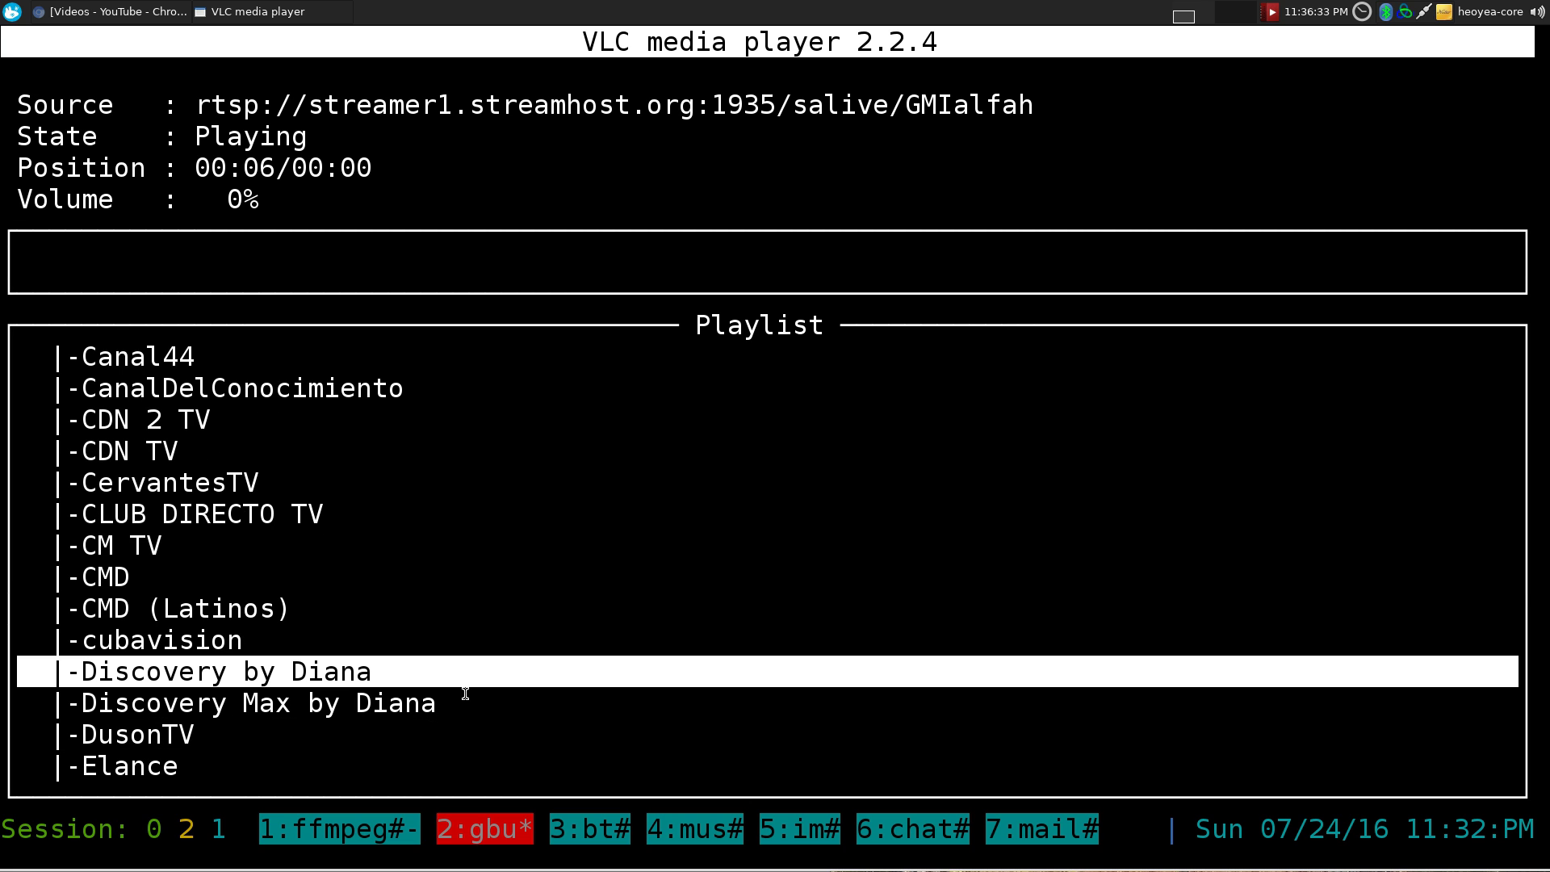
pyautogui.press('g')
pyautogui.press('Return')
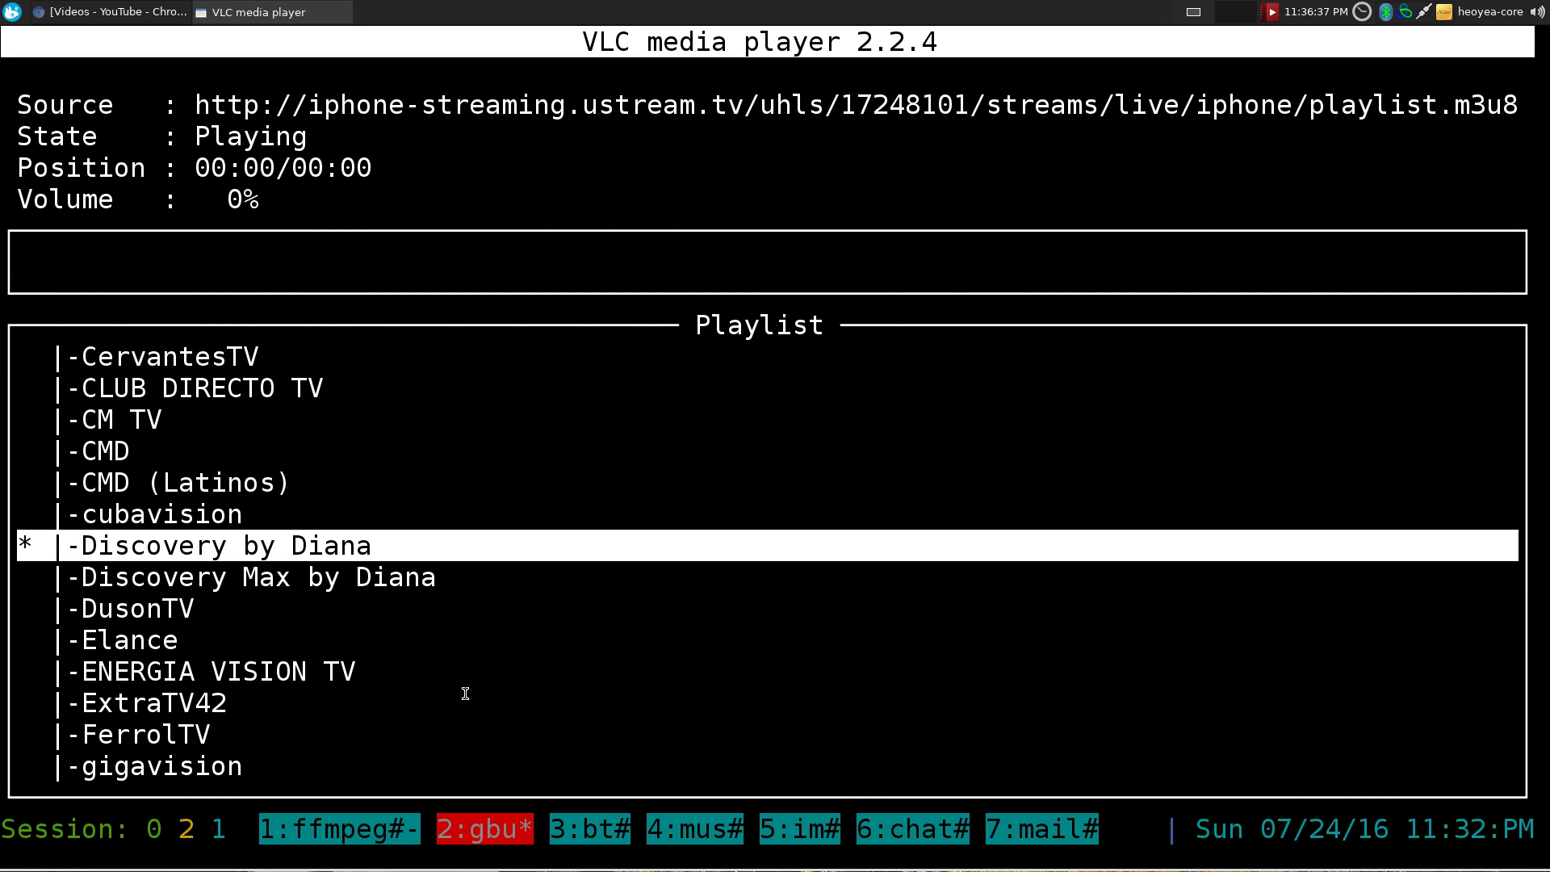
# - Raise the Discovery video's volume to 45% in its desktop window and quit the player from the terminal
pyautogui.press('F12')
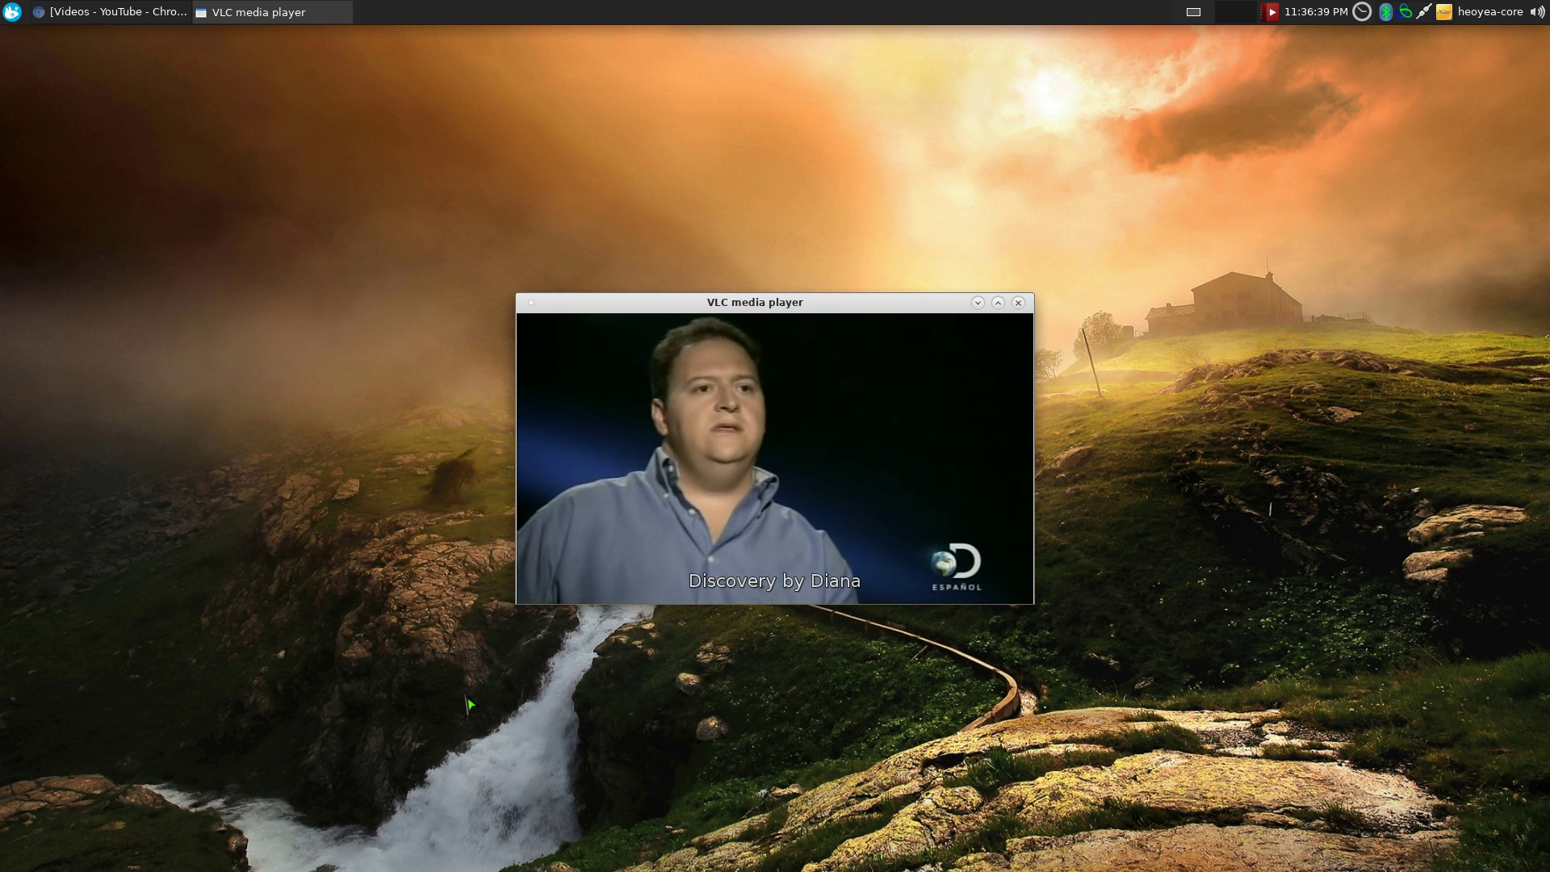
pyautogui.scroll(9, 713, 520)
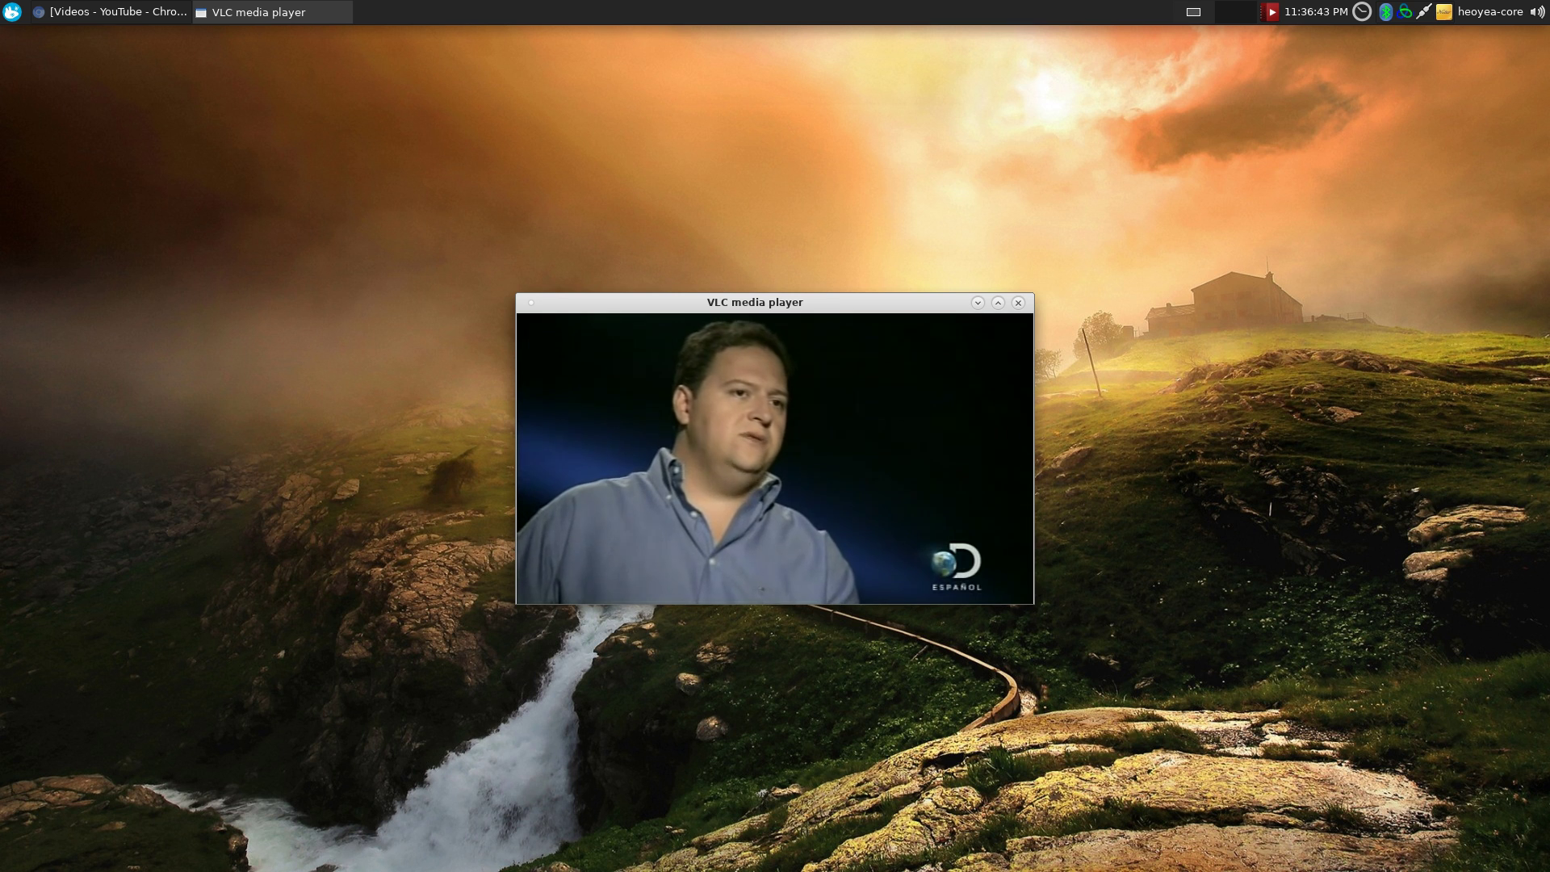
pyautogui.press('F12')
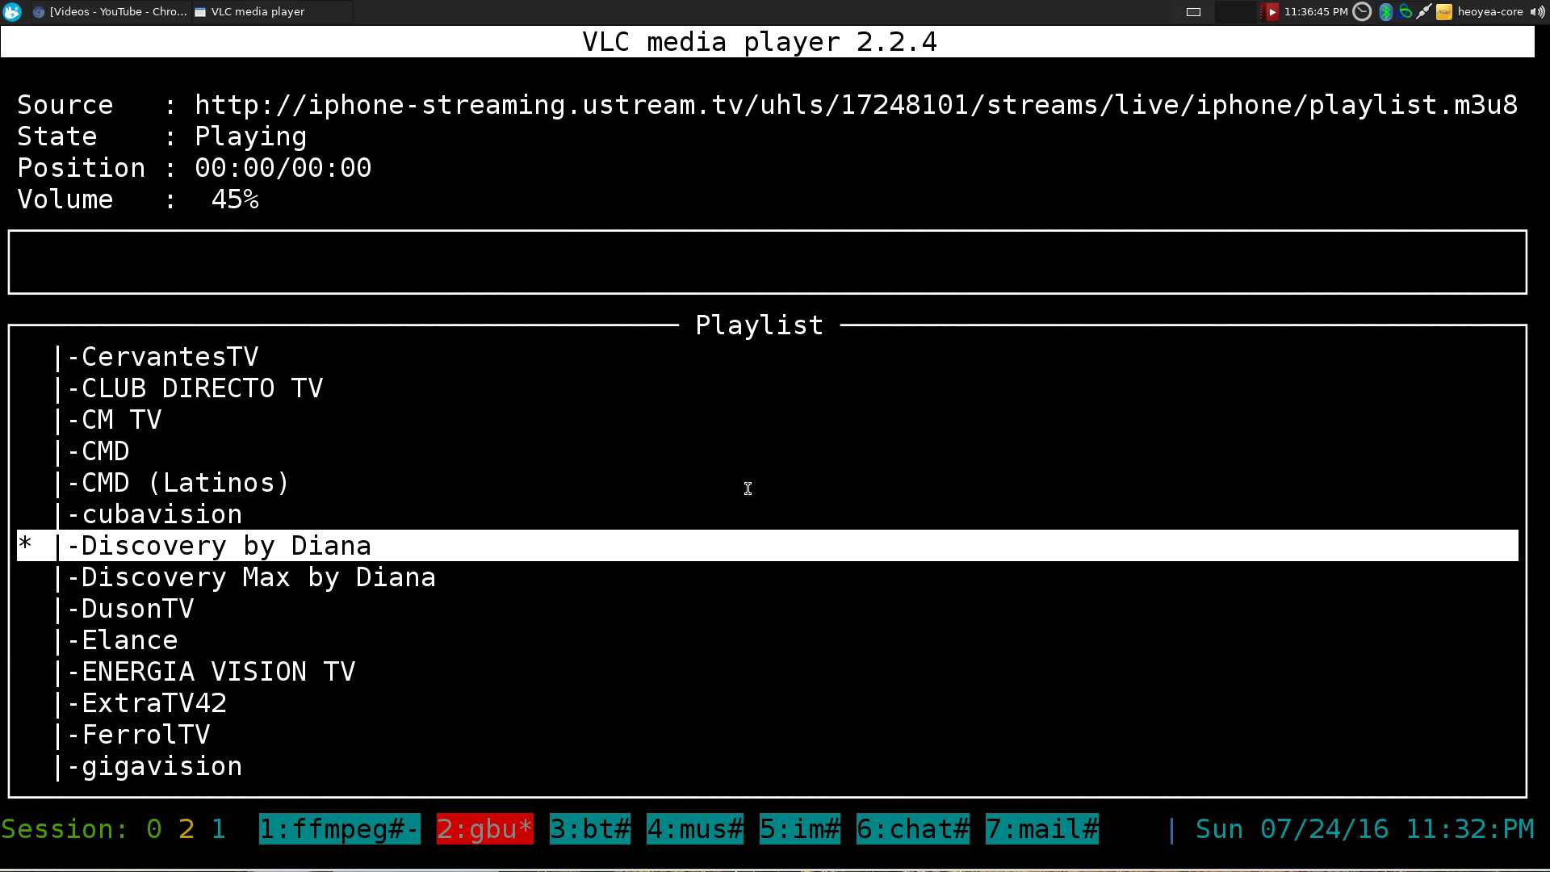
pyautogui.press('q')
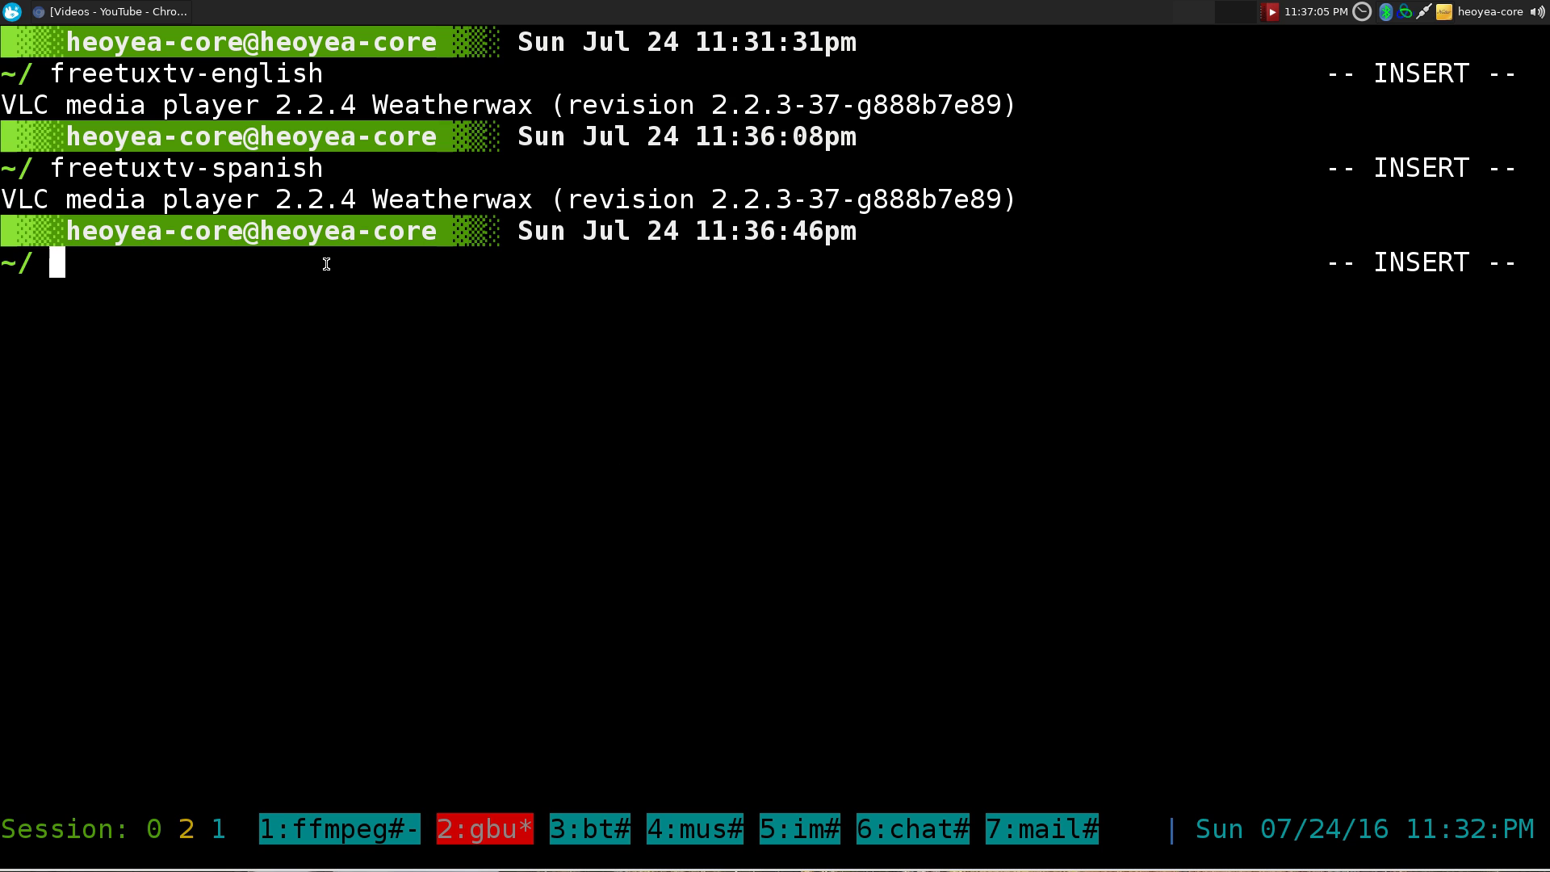
# - Search the terminal bookmarks for "freetu" and open the freetuxtv IPTV listing site in the browser
pyautogui.hotkey('ctrl', 'b')
pyautogui.write('b')
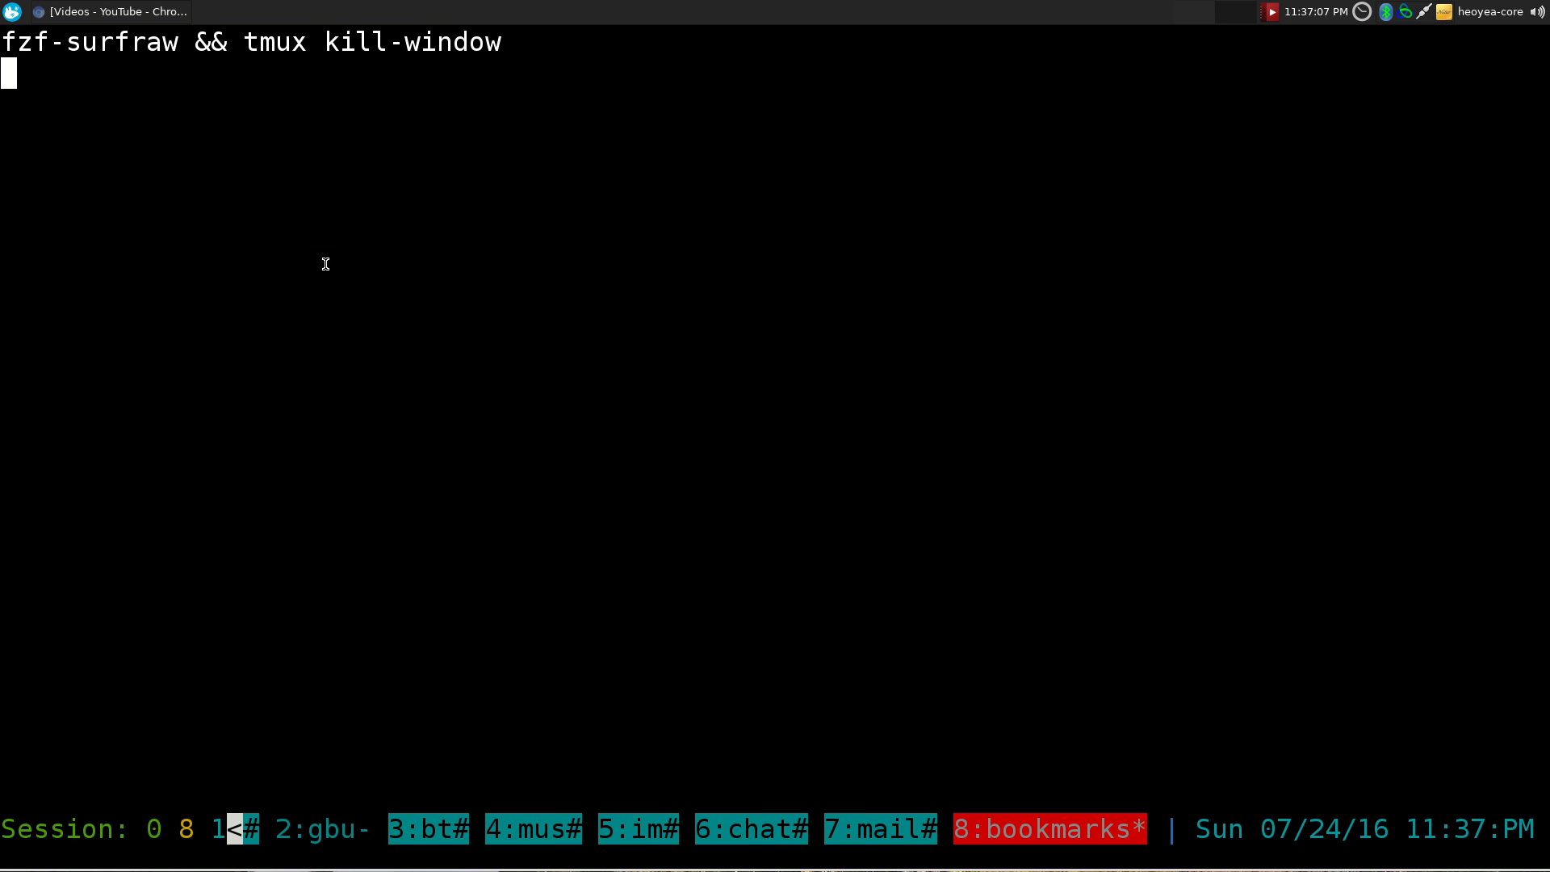
pyautogui.write('freetu')
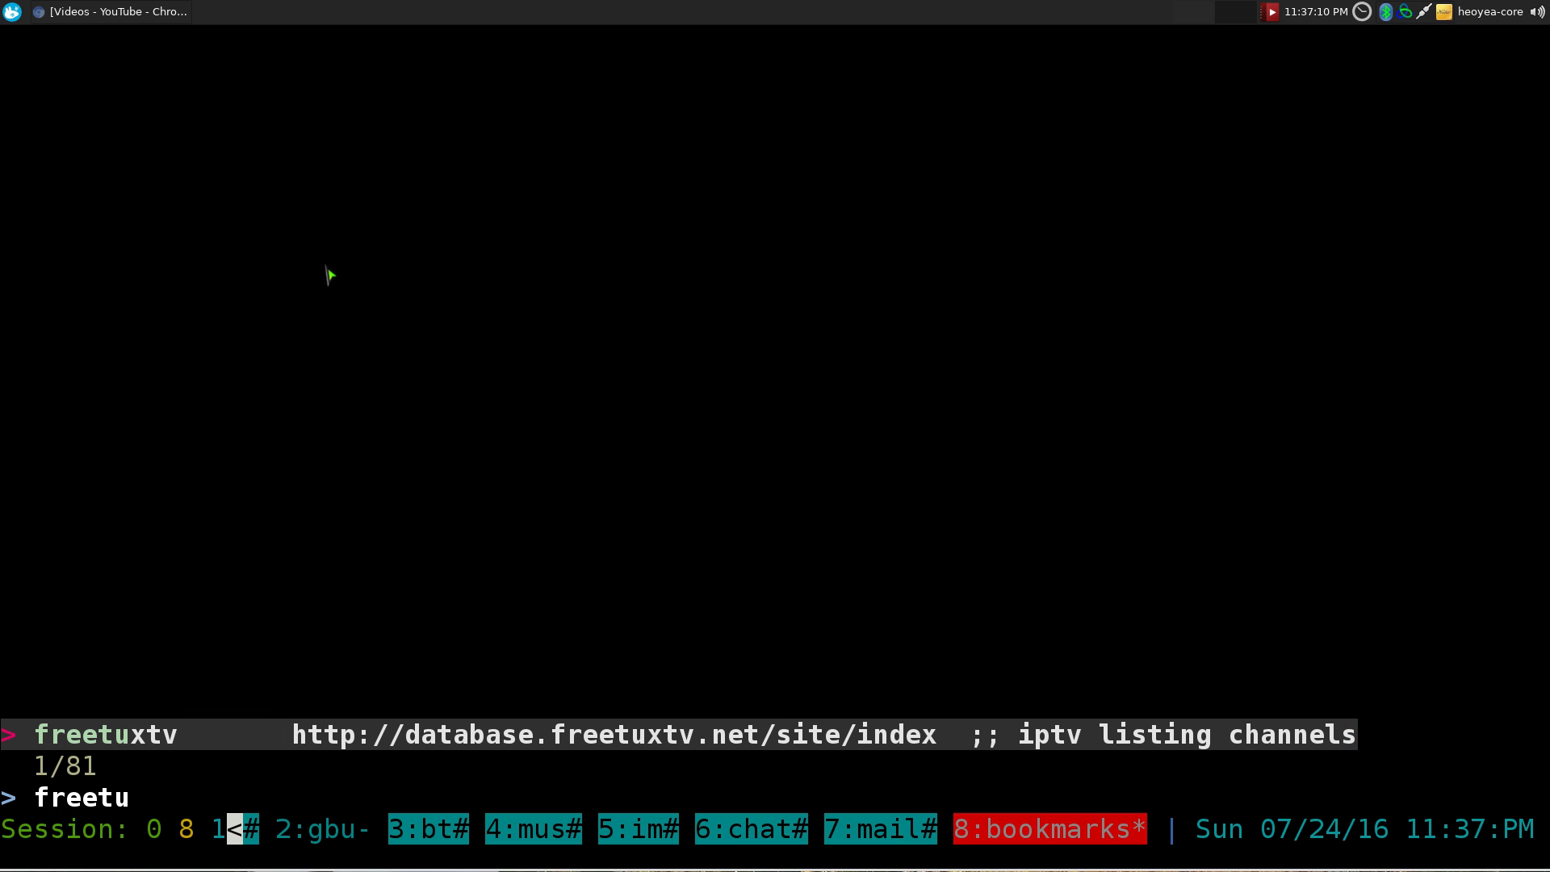
pyautogui.press('Return')
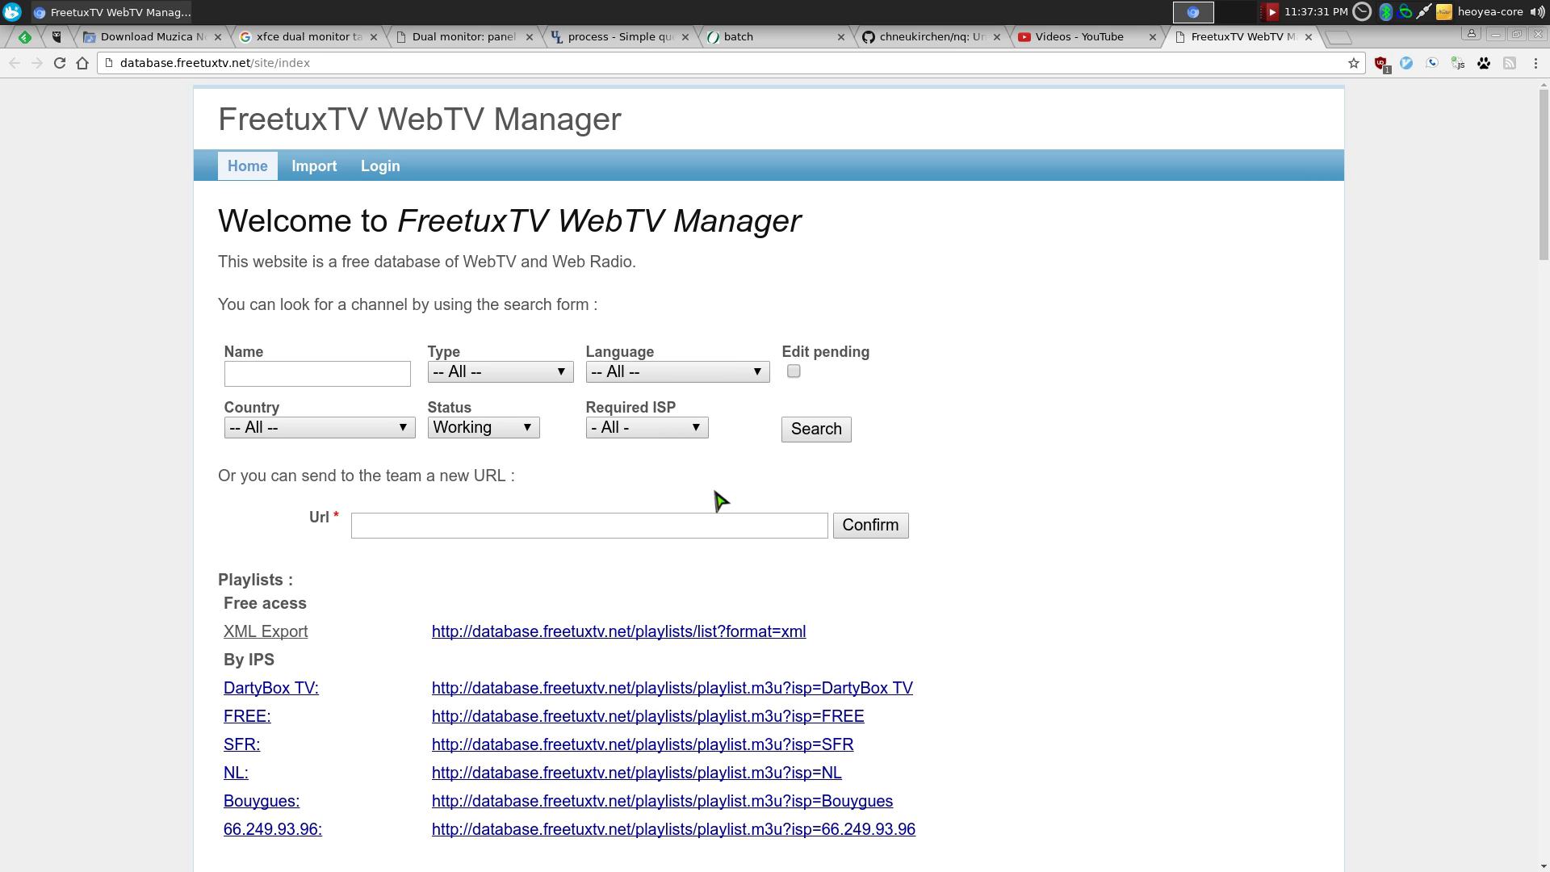
# - Enlarge the page to 200% and examine the WebTV column and the English row of the database overview table
pyautogui.scroll(-6, 721, 501)
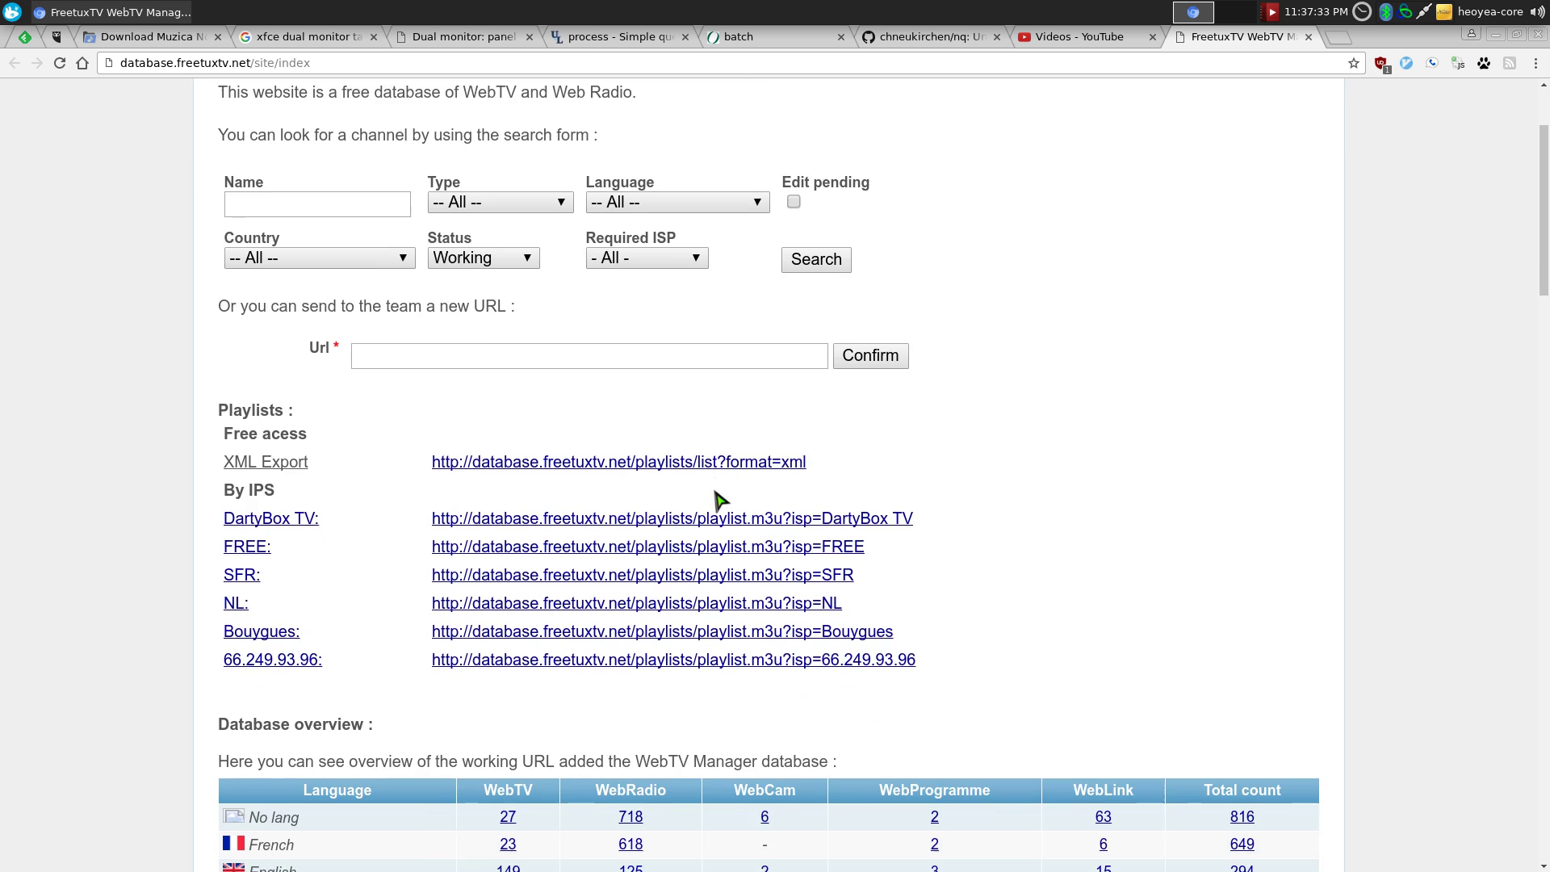
pyautogui.hotkey('ctrl', '+')
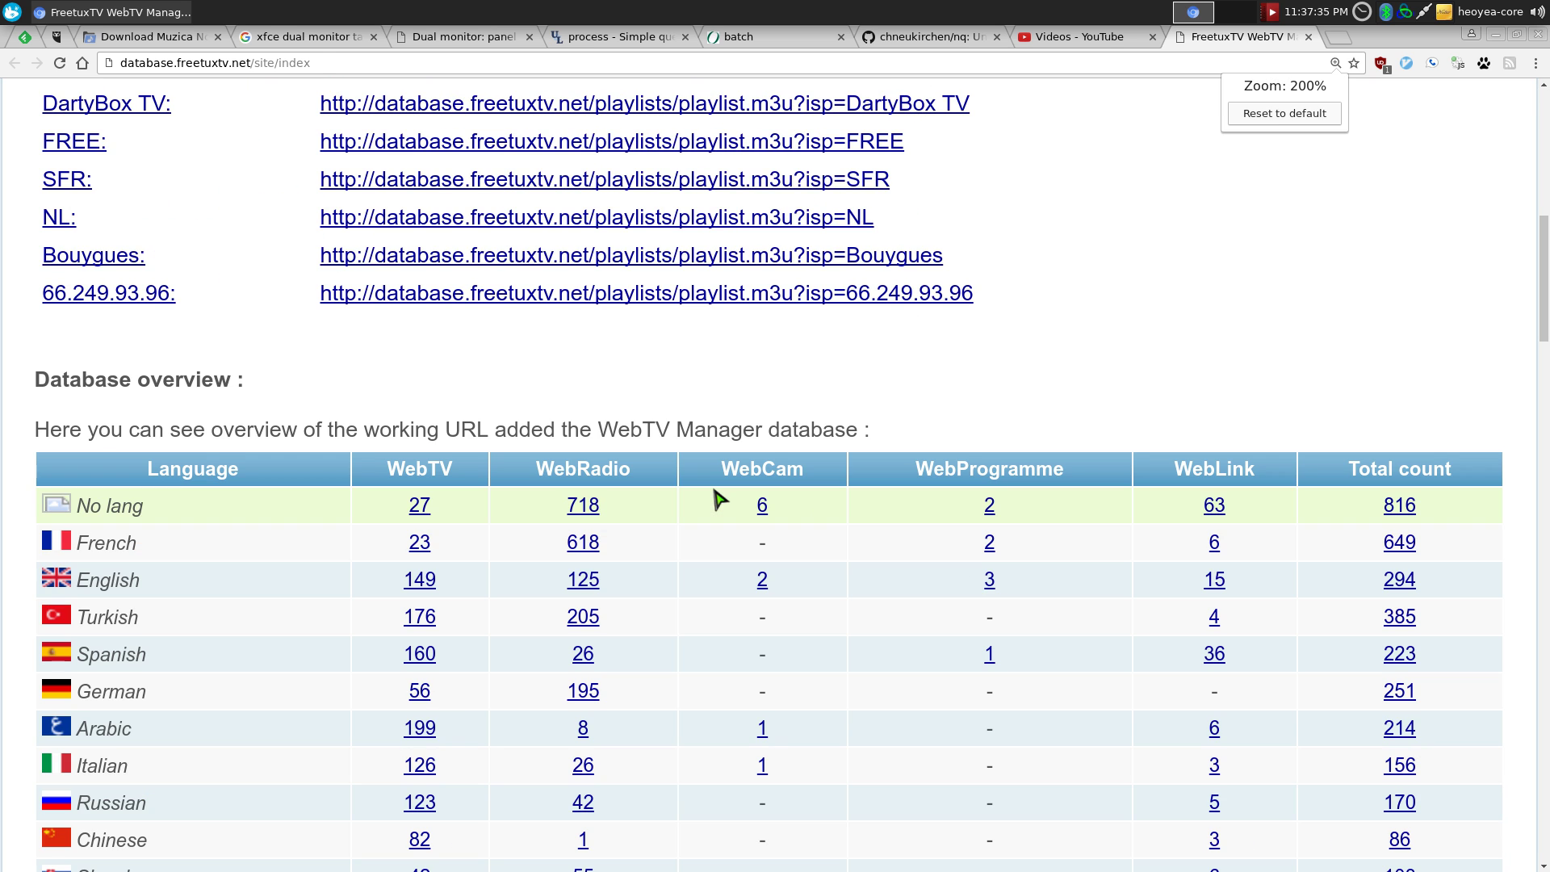
pyautogui.scroll(-3, 391, 519)
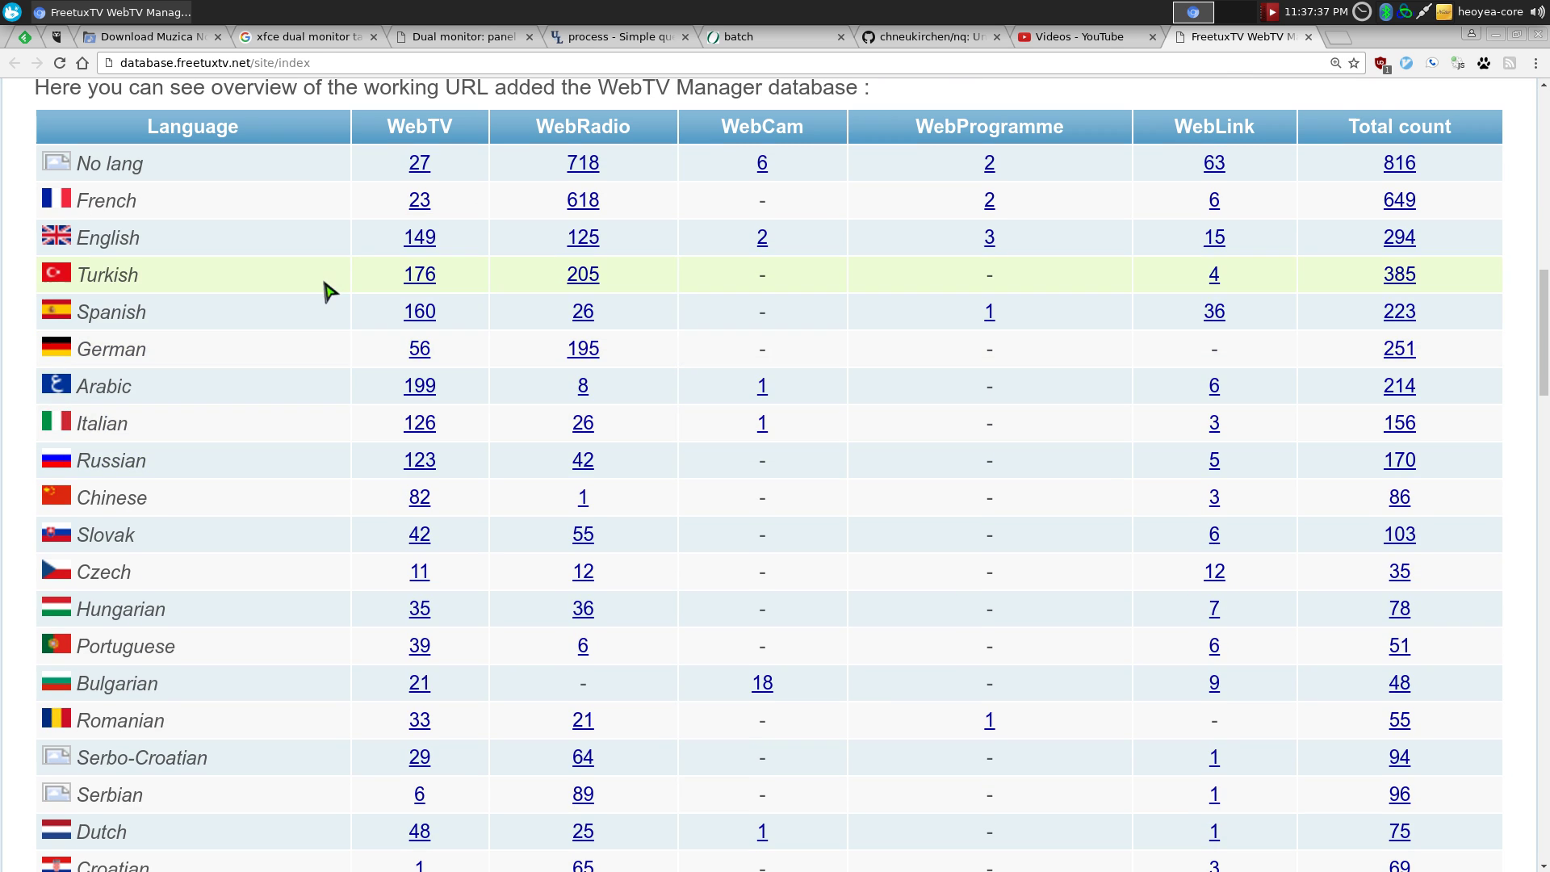
pyautogui.moveTo(389, 129); pyautogui.dragTo(463, 129)
pyautogui.click(462, 133)
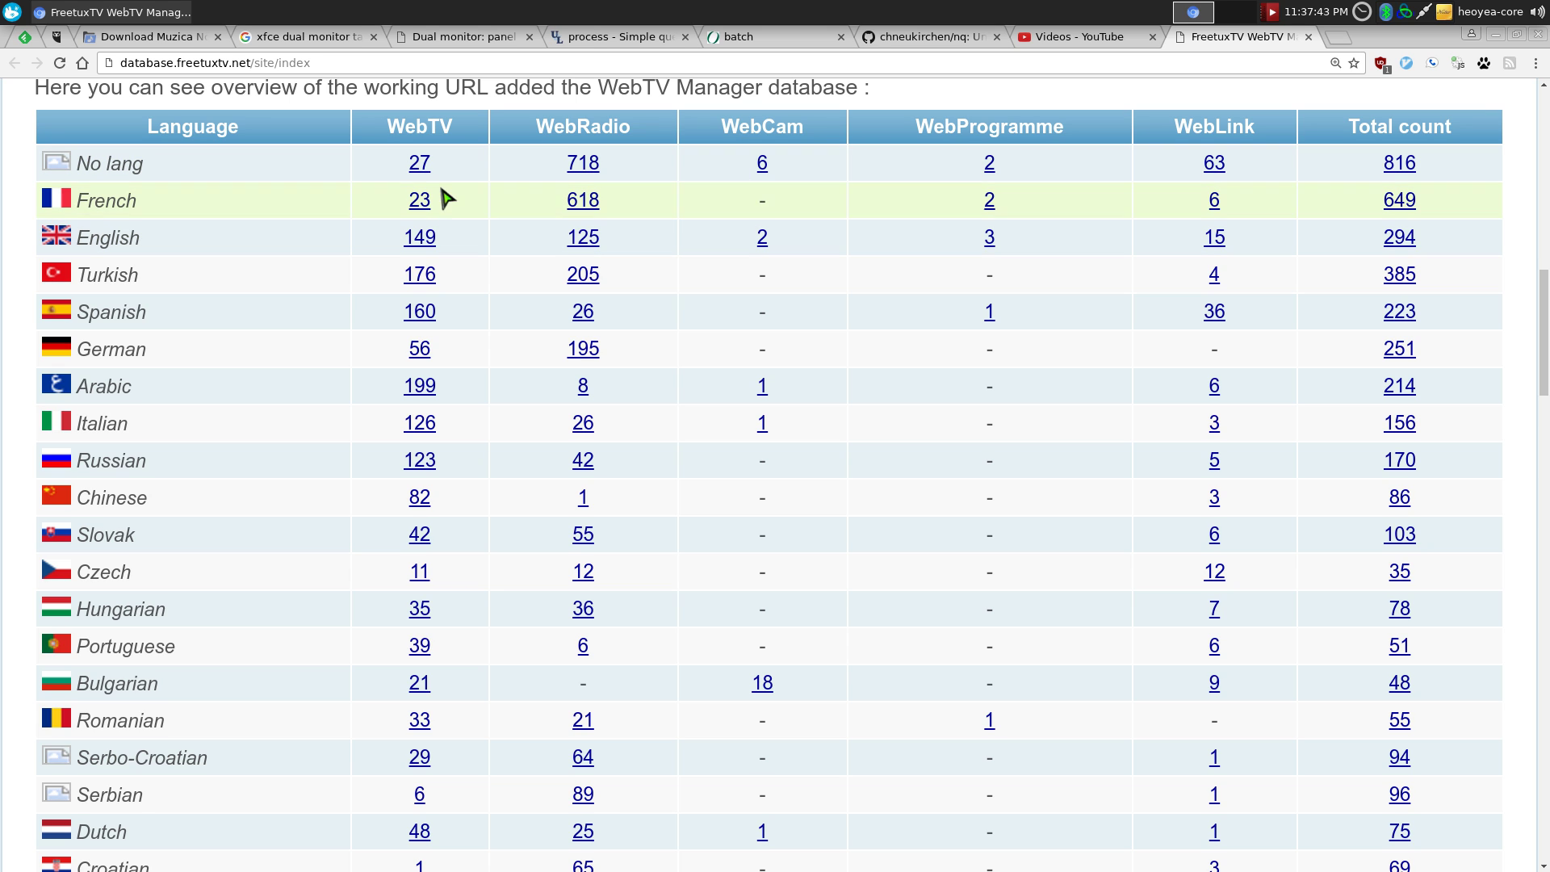
pyautogui.doubleClick(423, 126)
pyautogui.click(425, 130)
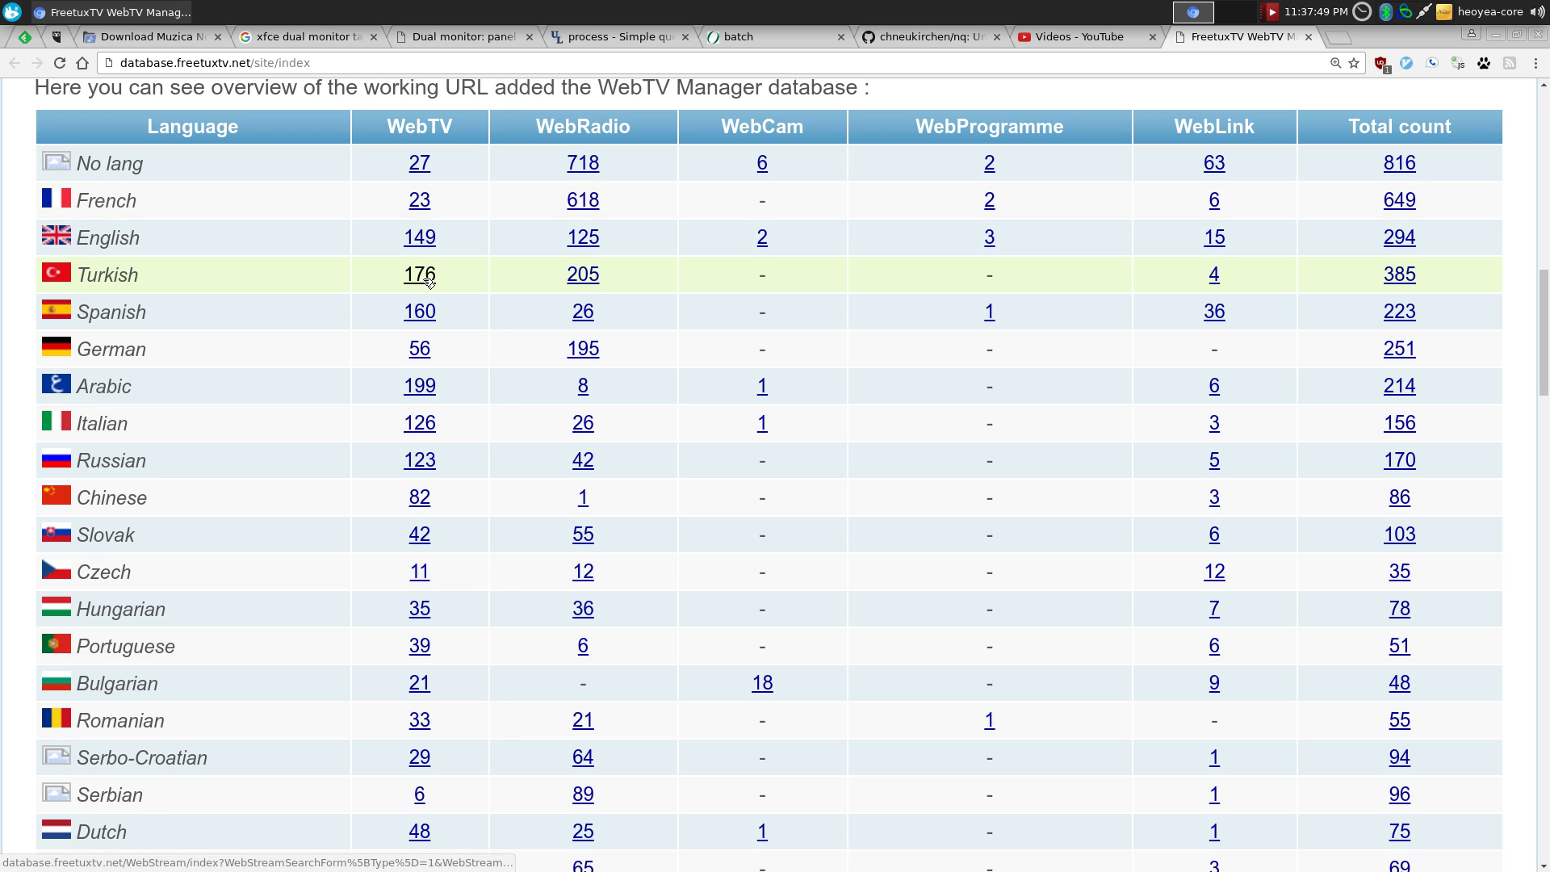
pyautogui.doubleClick(128, 242)
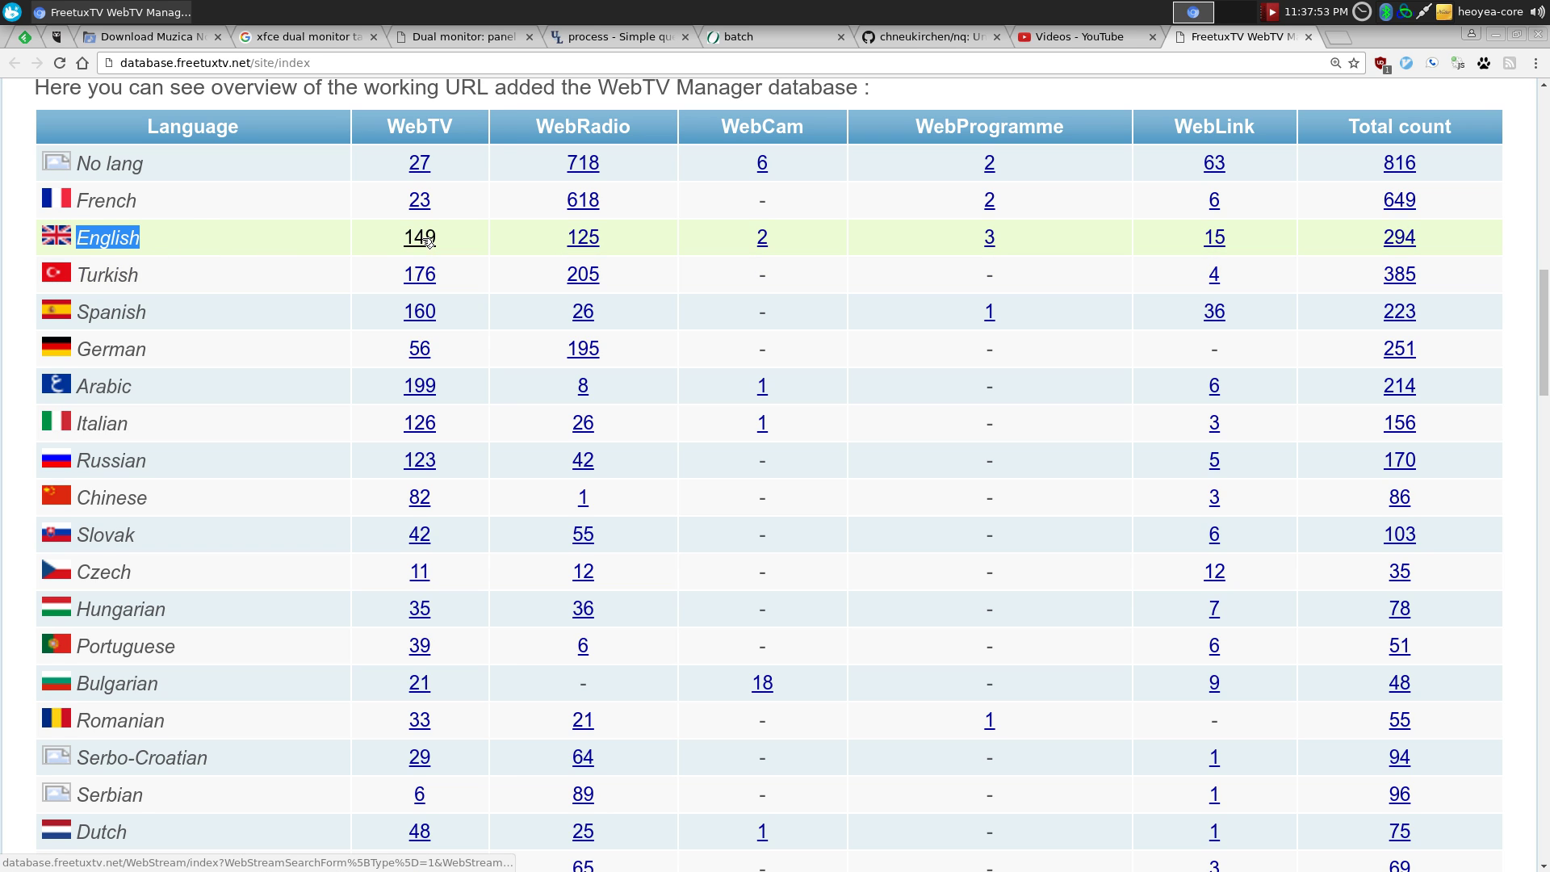
# - Open the English WebTV stream list and copy the link address of its M3U export
pyautogui.click(424, 240)
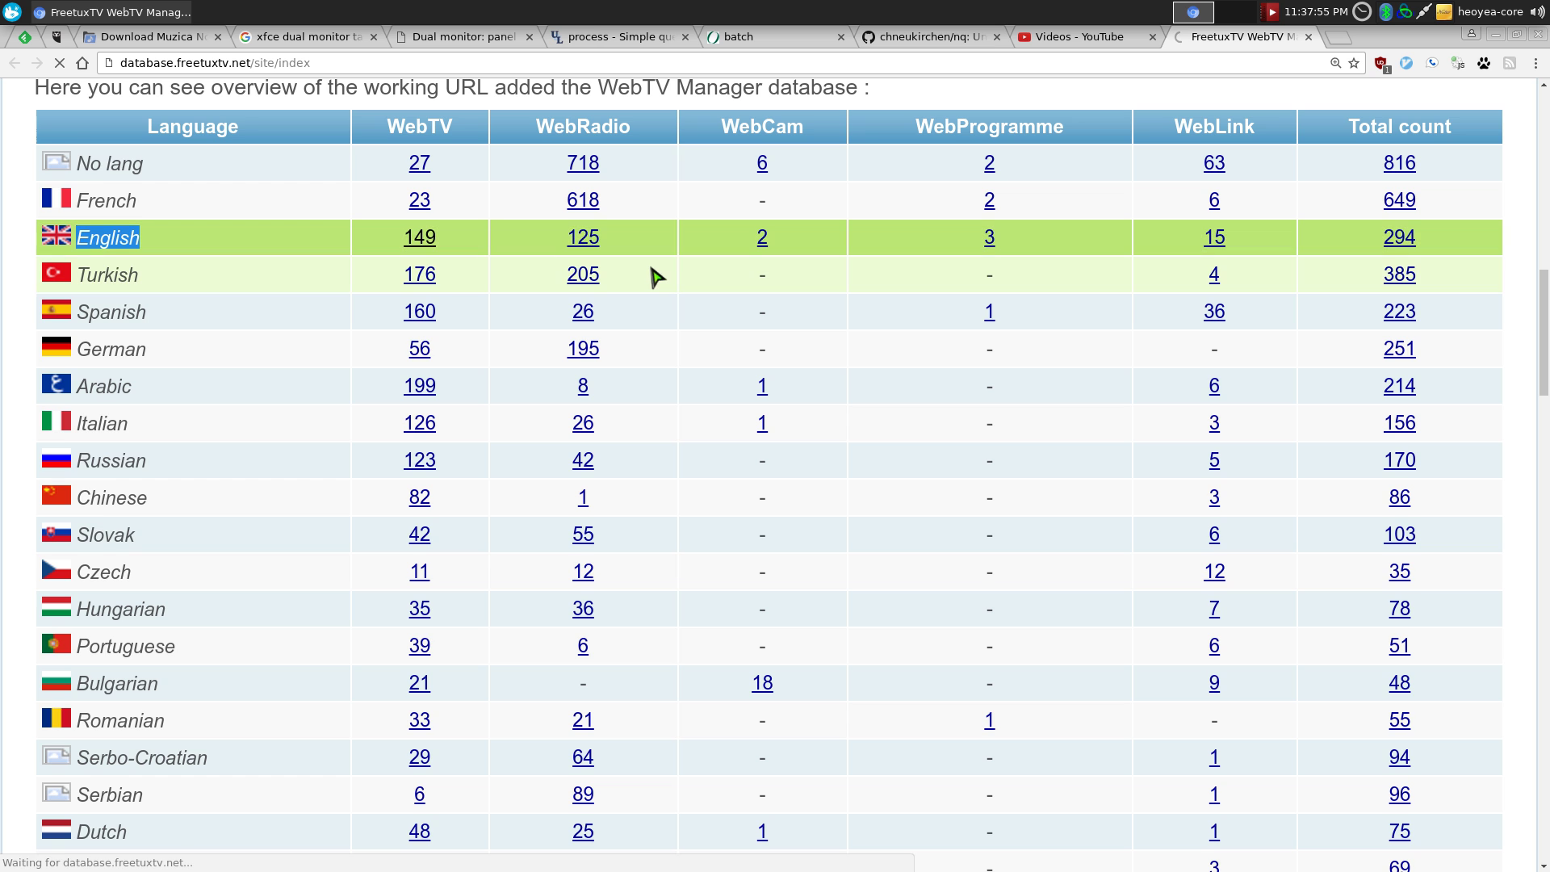
pyautogui.scroll(-6, 547, 269)
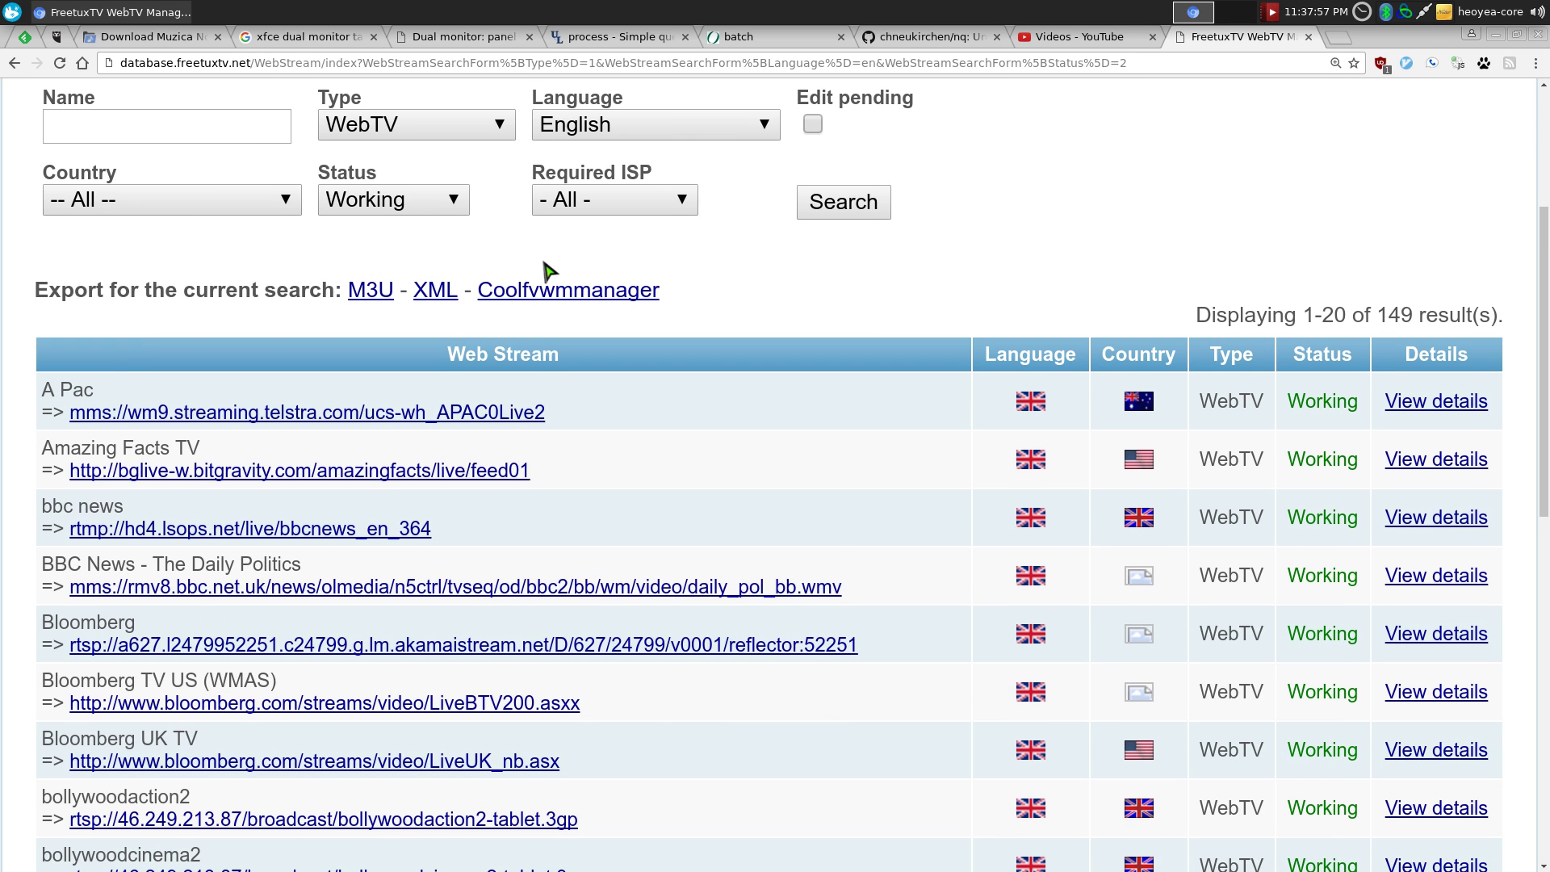
pyautogui.scroll(-1, 557, 289)
pyautogui.scroll(3, 484, 288)
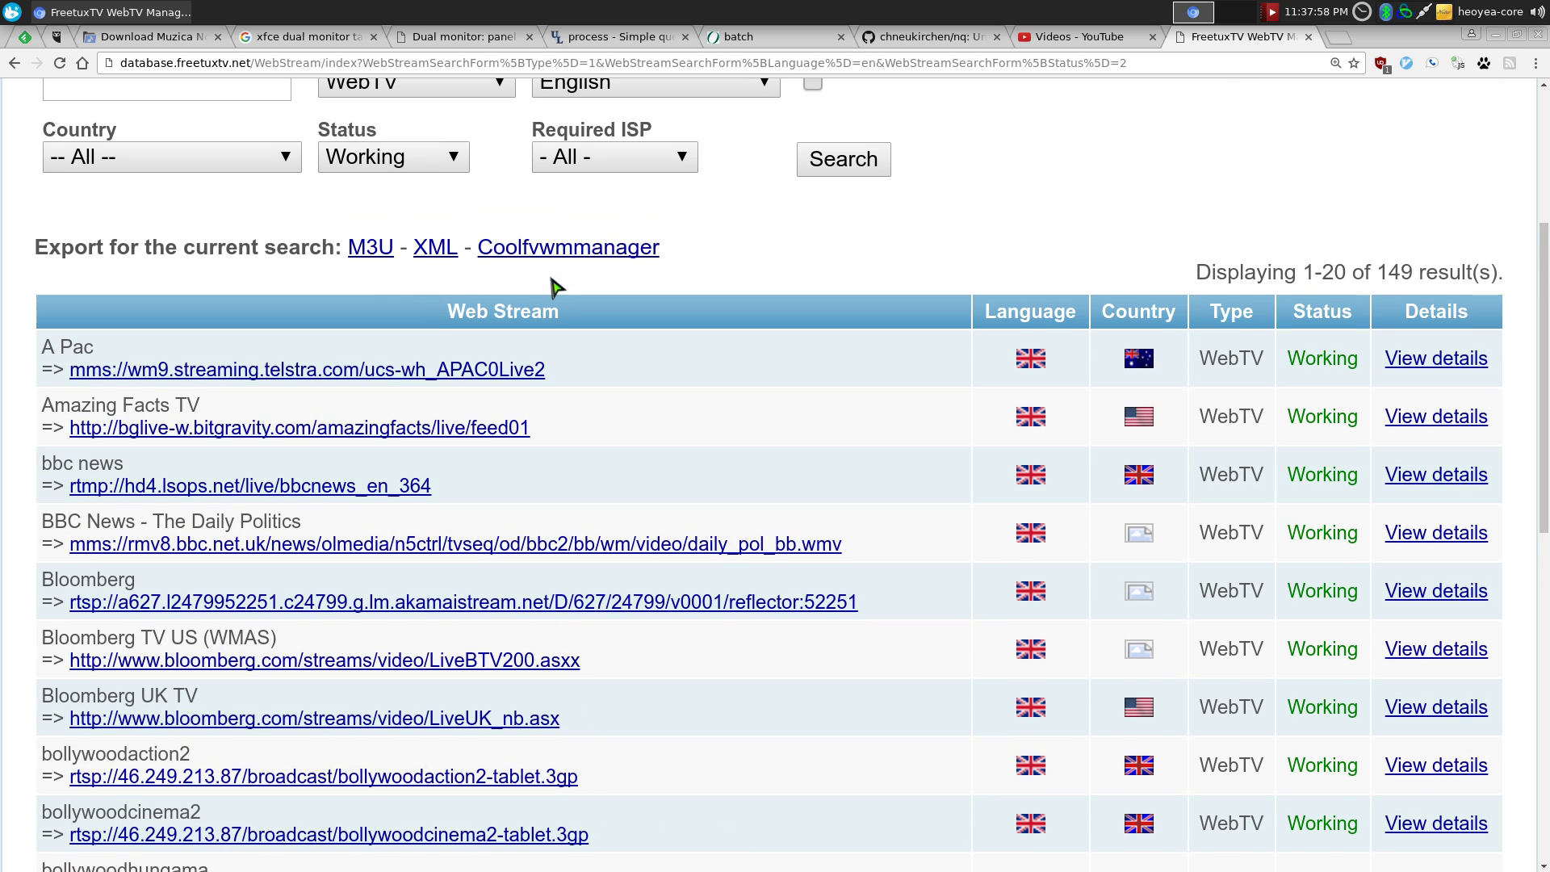
pyautogui.rightClick(386, 252)
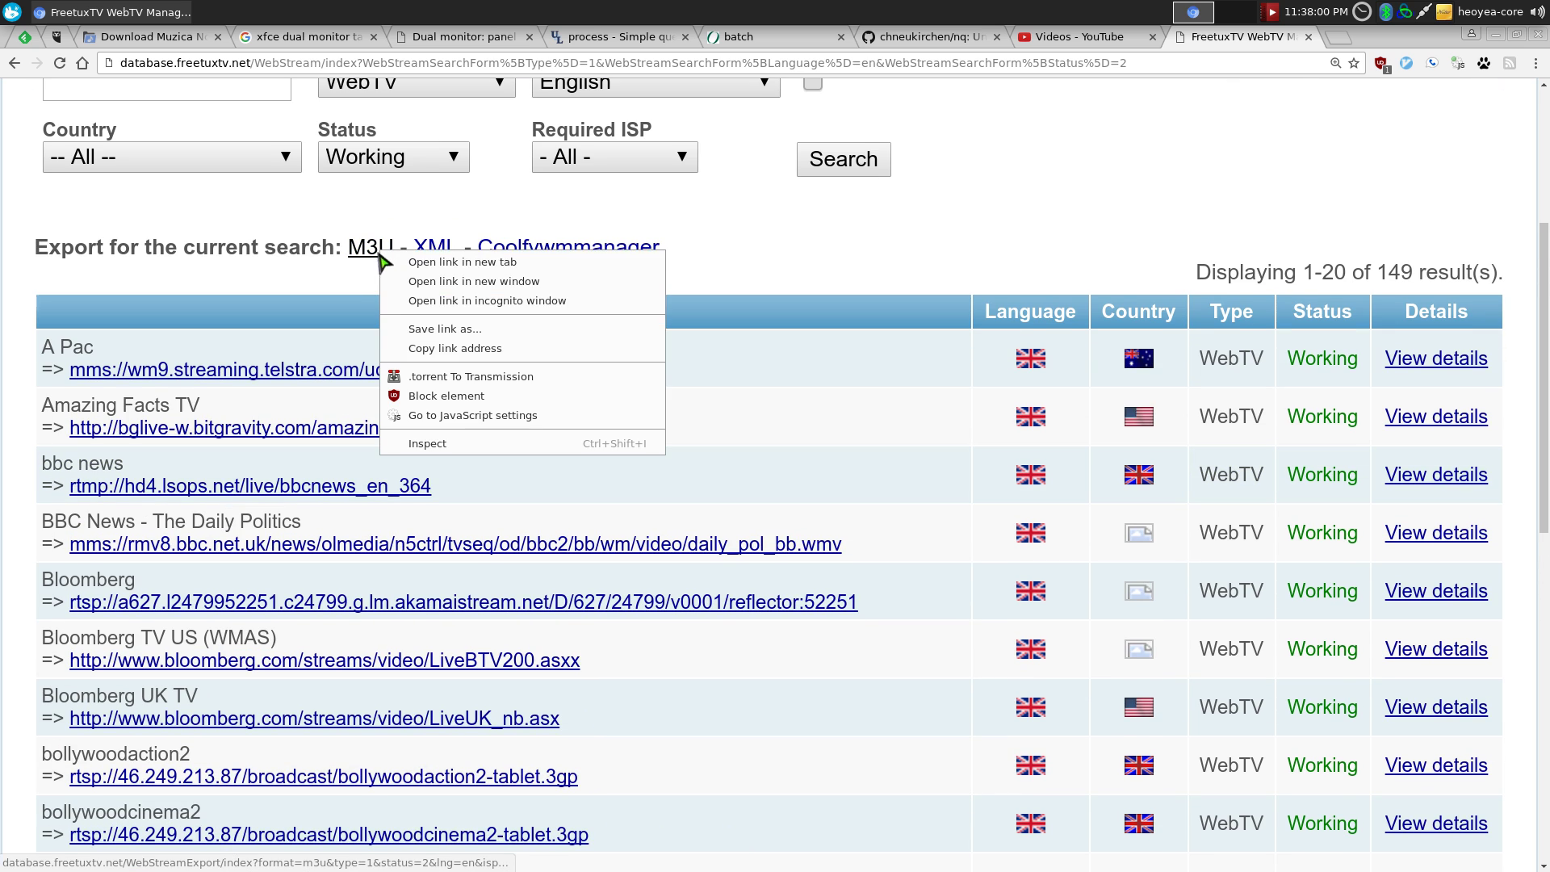
pyautogui.click(431, 351)
# - Return to the terminal and open the .aliasrc file in the editor with the matching "cfg-al" command
pyautogui.press('F12')
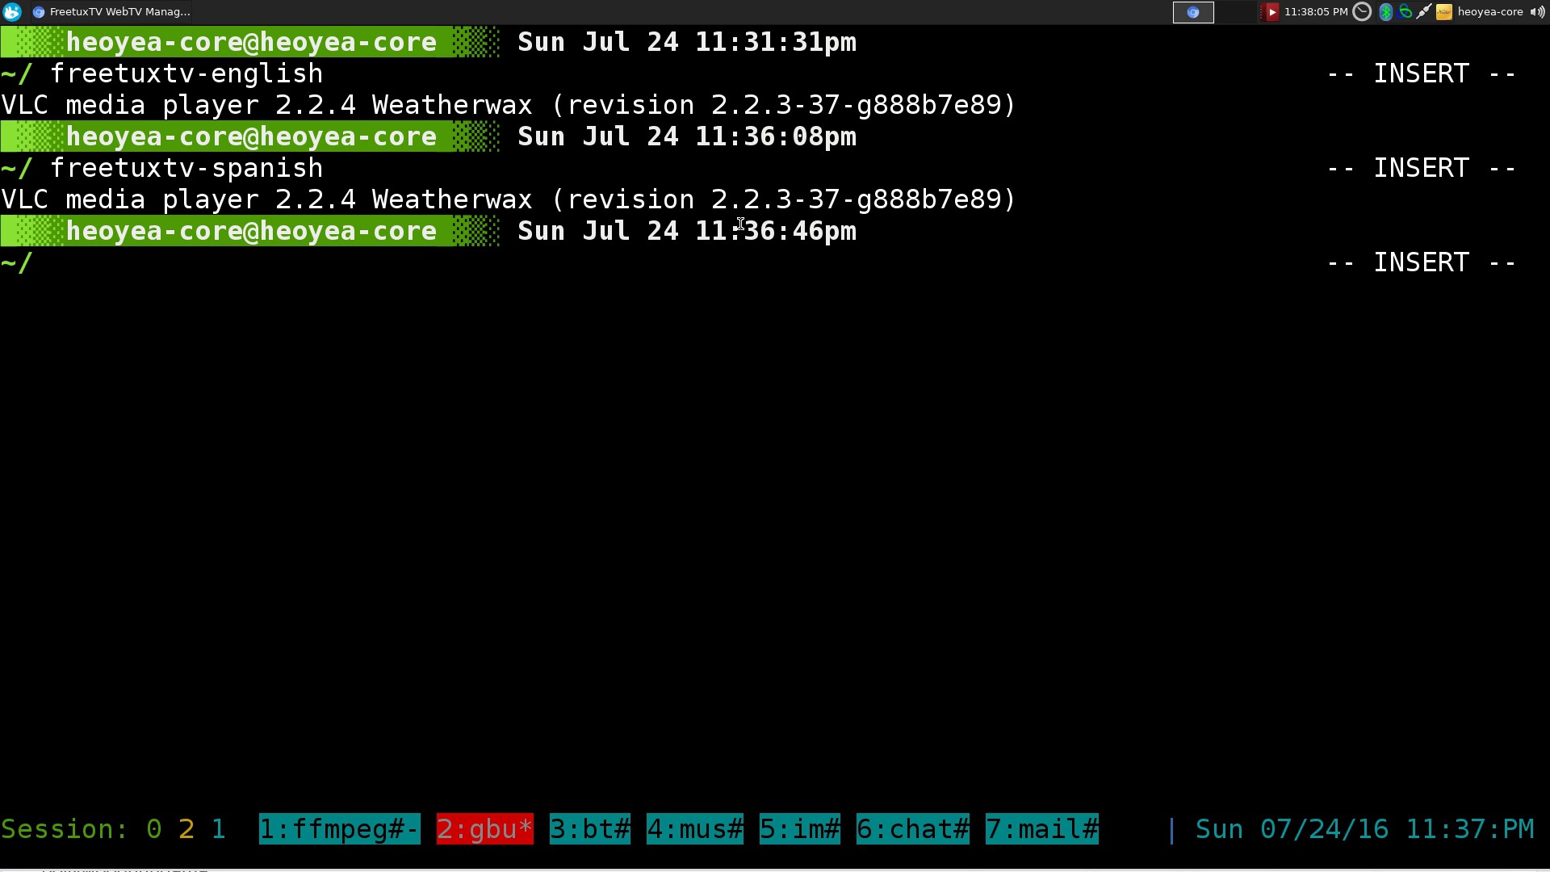
pyautogui.write('cfg-al')
pyautogui.press('Tab')
pyautogui.press('Return')
# - Search .aliasrc for "freetux" and unfold the FreeTuxTV section to view its language playlist functions
pyautogui.write('/')
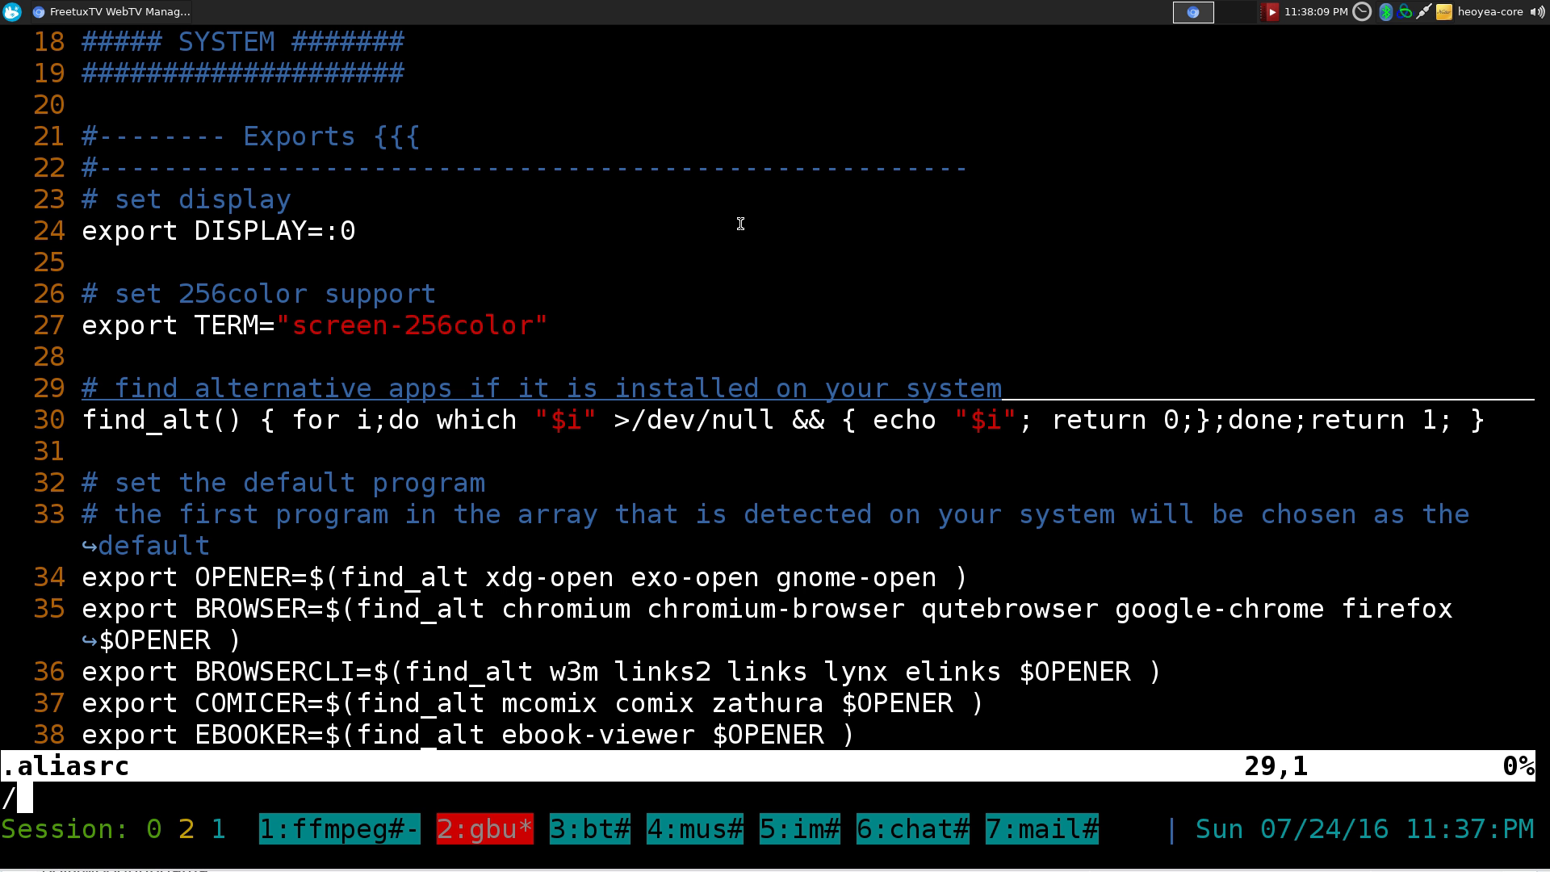
pyautogui.write('freetux')
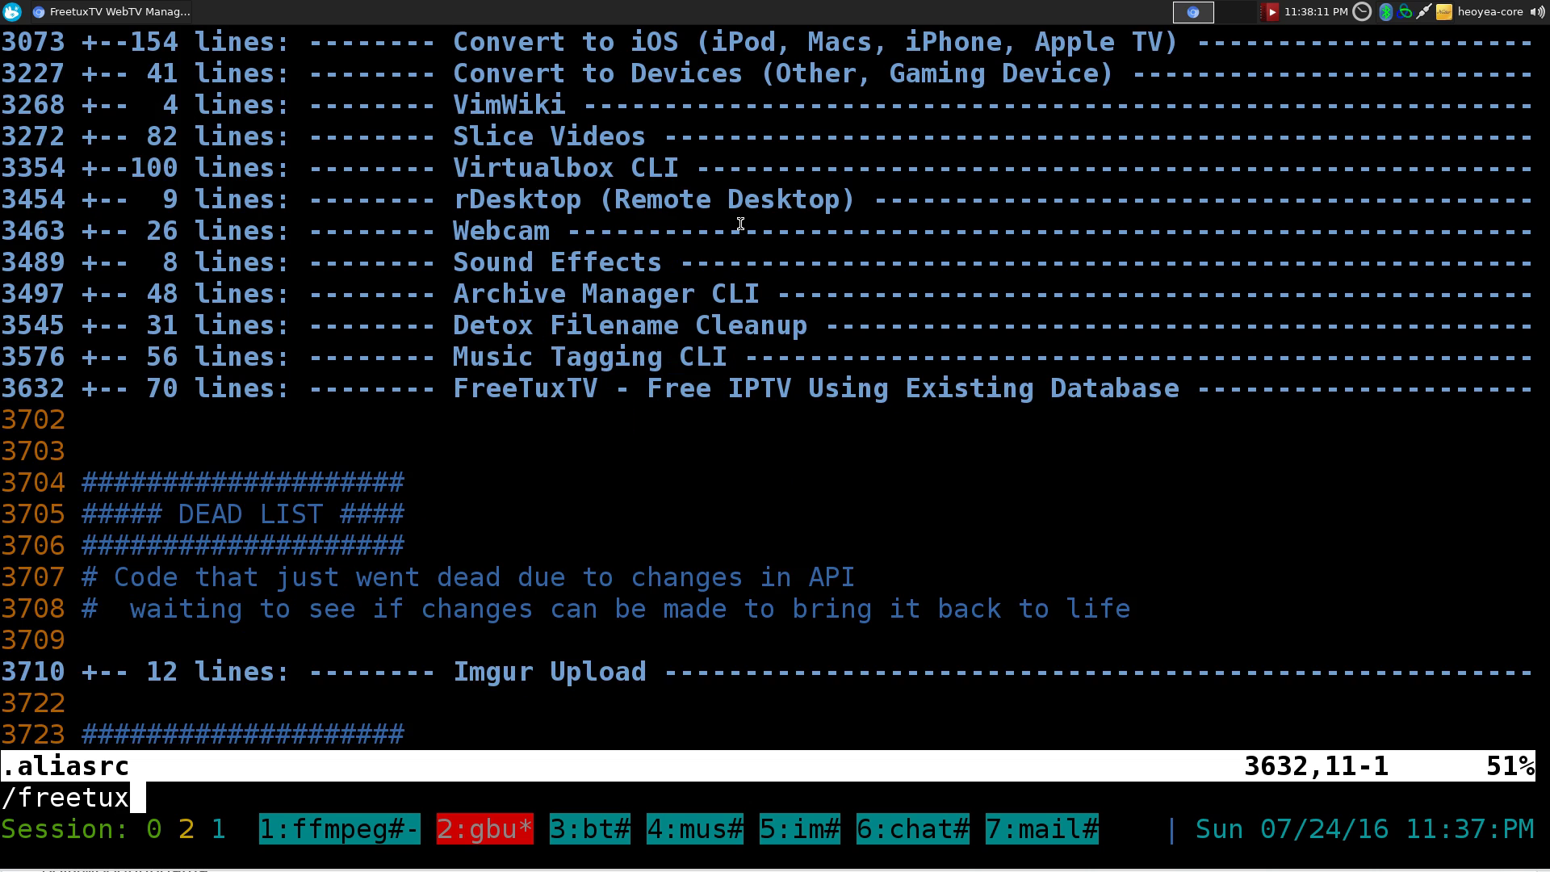
pyautogui.press('Return')
pyautogui.press('j')
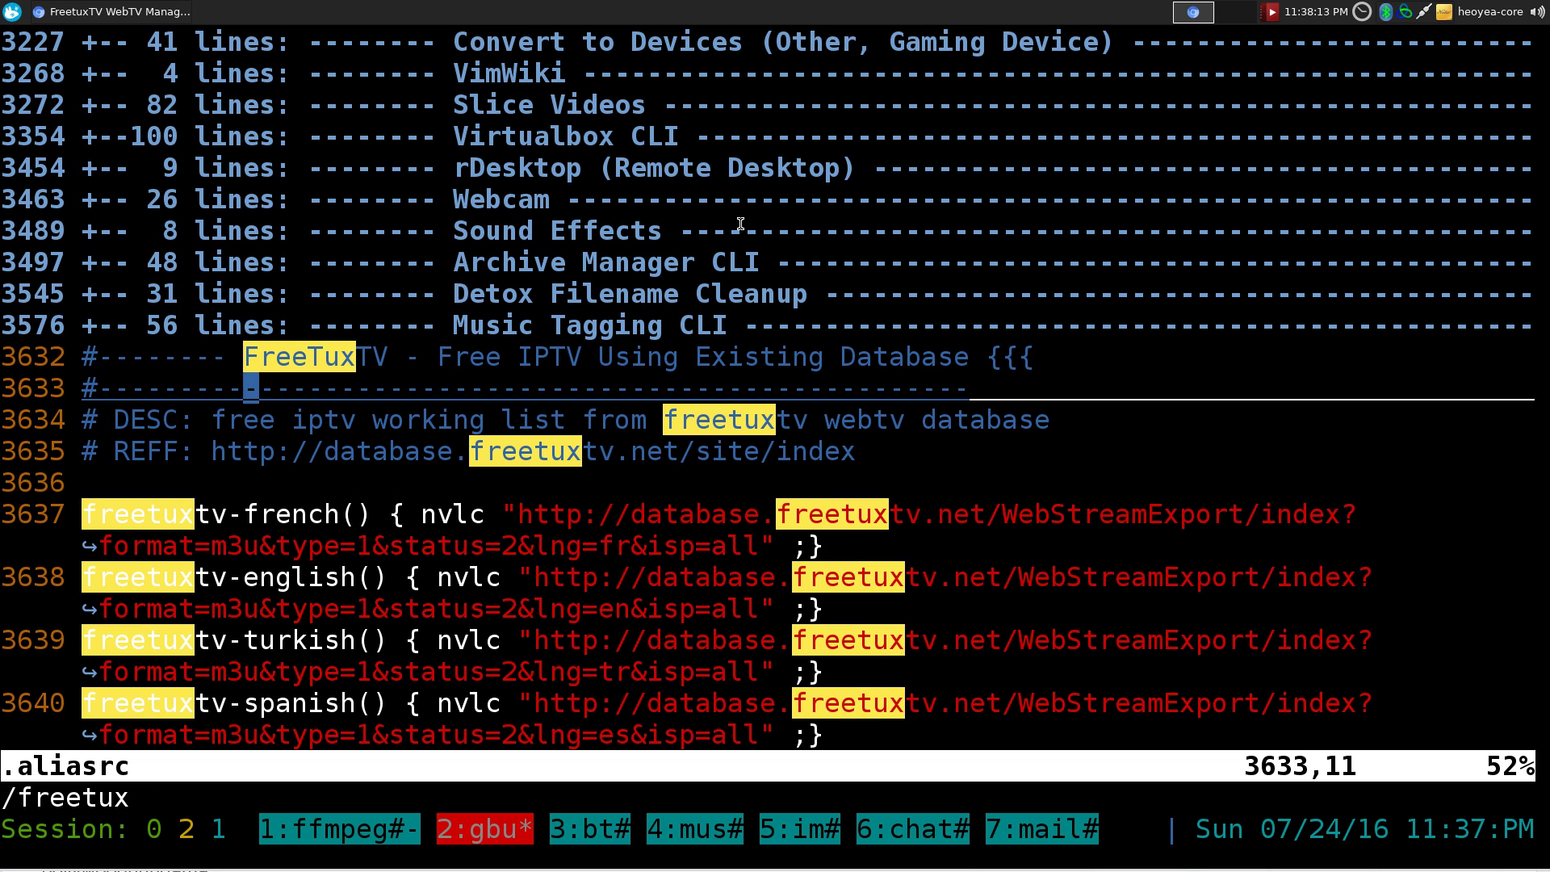
# - Shrink the terminal text until each FreeTuxTV function fits on one line, and clear the search highlighting
pyautogui.press('j')
pyautogui.press('j')
pyautogui.press('j')
pyautogui.press('j')
pyautogui.hotkey('ctrl', '-')
pyautogui.hotkey('ctrl', '-')
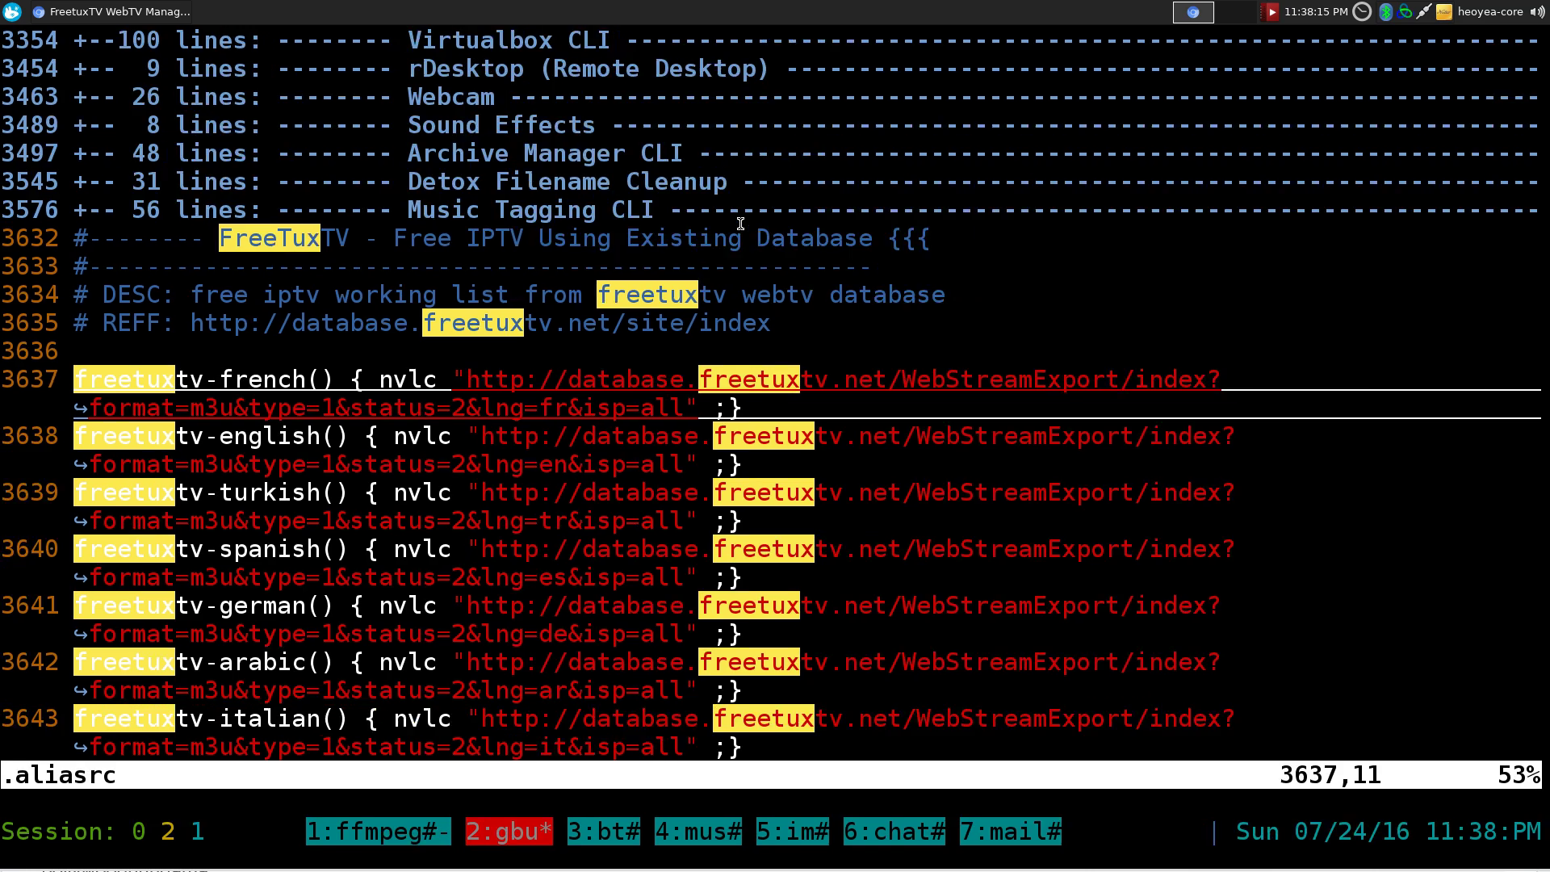
pyautogui.hotkey('ctrl', '-')
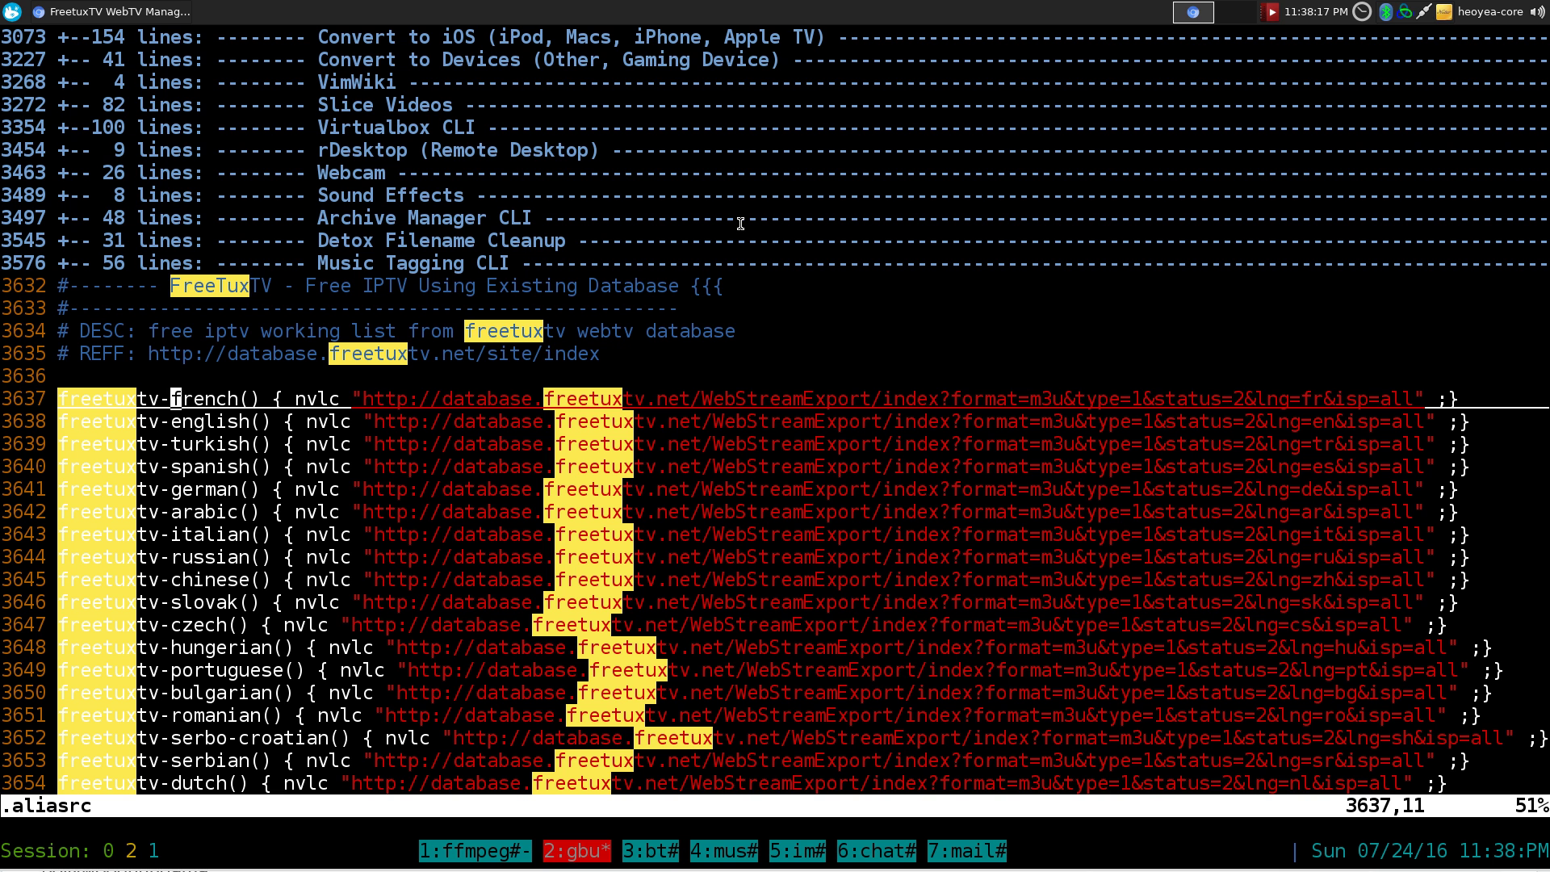
pyautogui.press('Escape')
pyautogui.press('j')
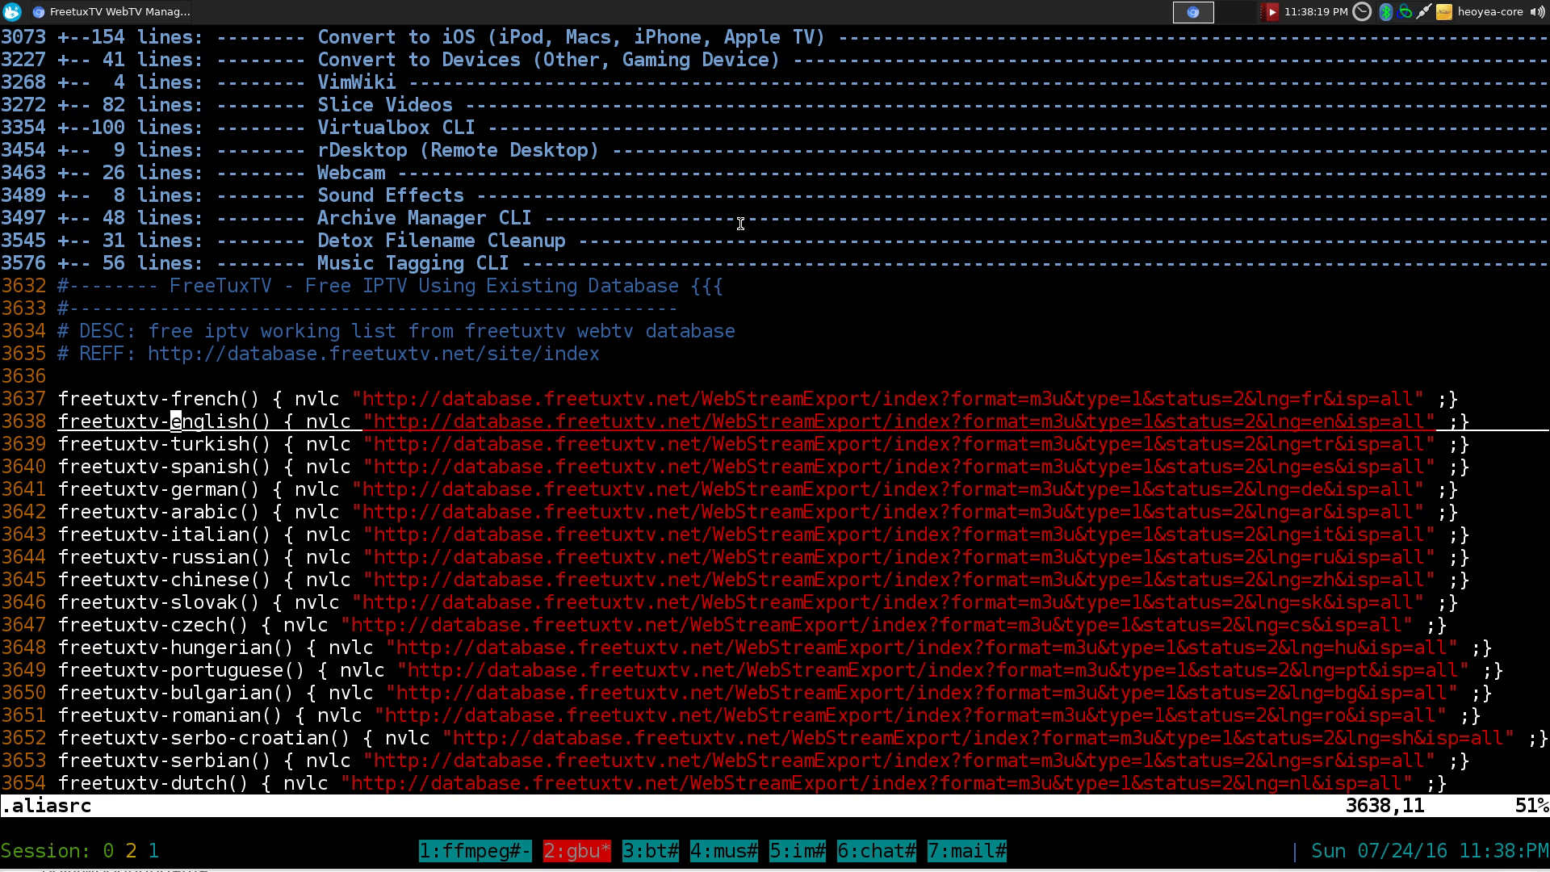
pyautogui.press('k')
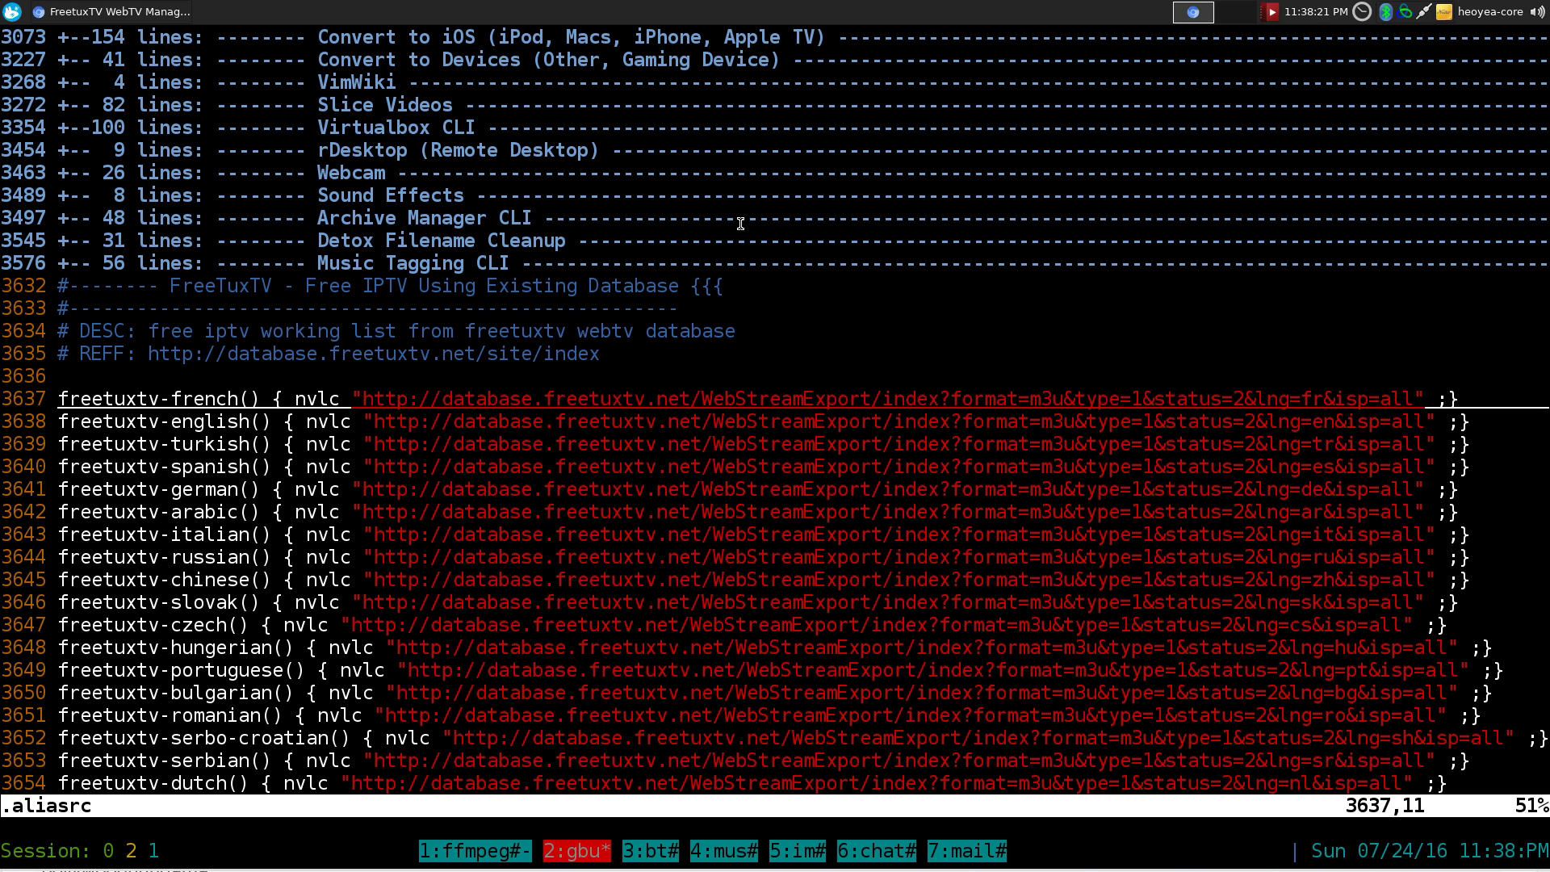
# - Examine the freetuxtv-french function by highlighting its nvlc command and its quoted playlist URL
pyautogui.press('l')
pyautogui.press('e')
pyautogui.press('W')
pyautogui.press('l')
pyautogui.doubleClick(317, 399)
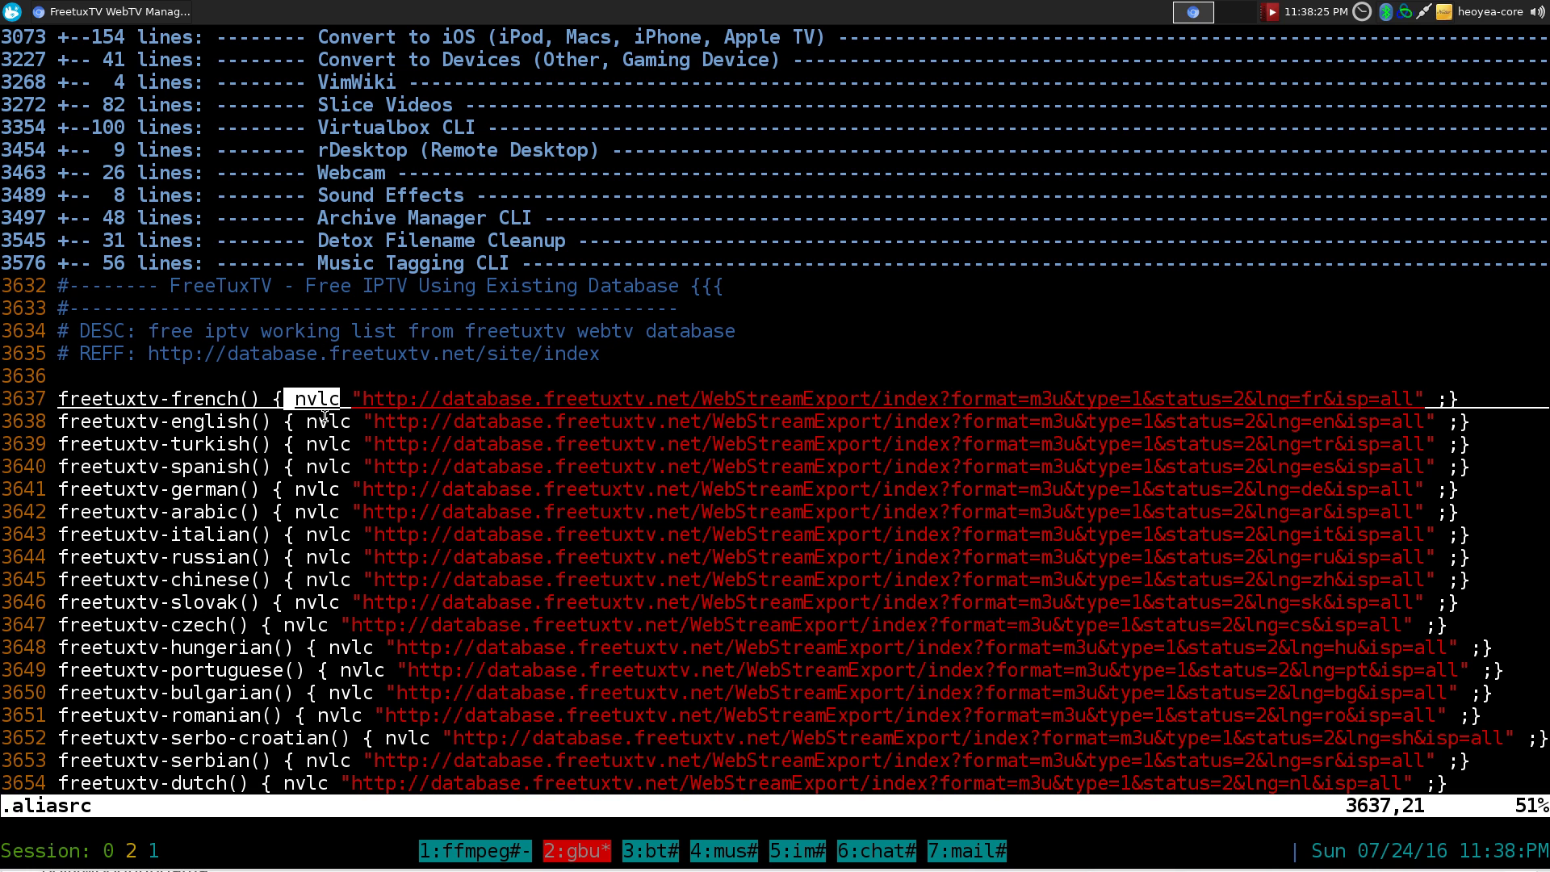
pyautogui.moveTo(361, 399); pyautogui.dragTo(1356, 397)
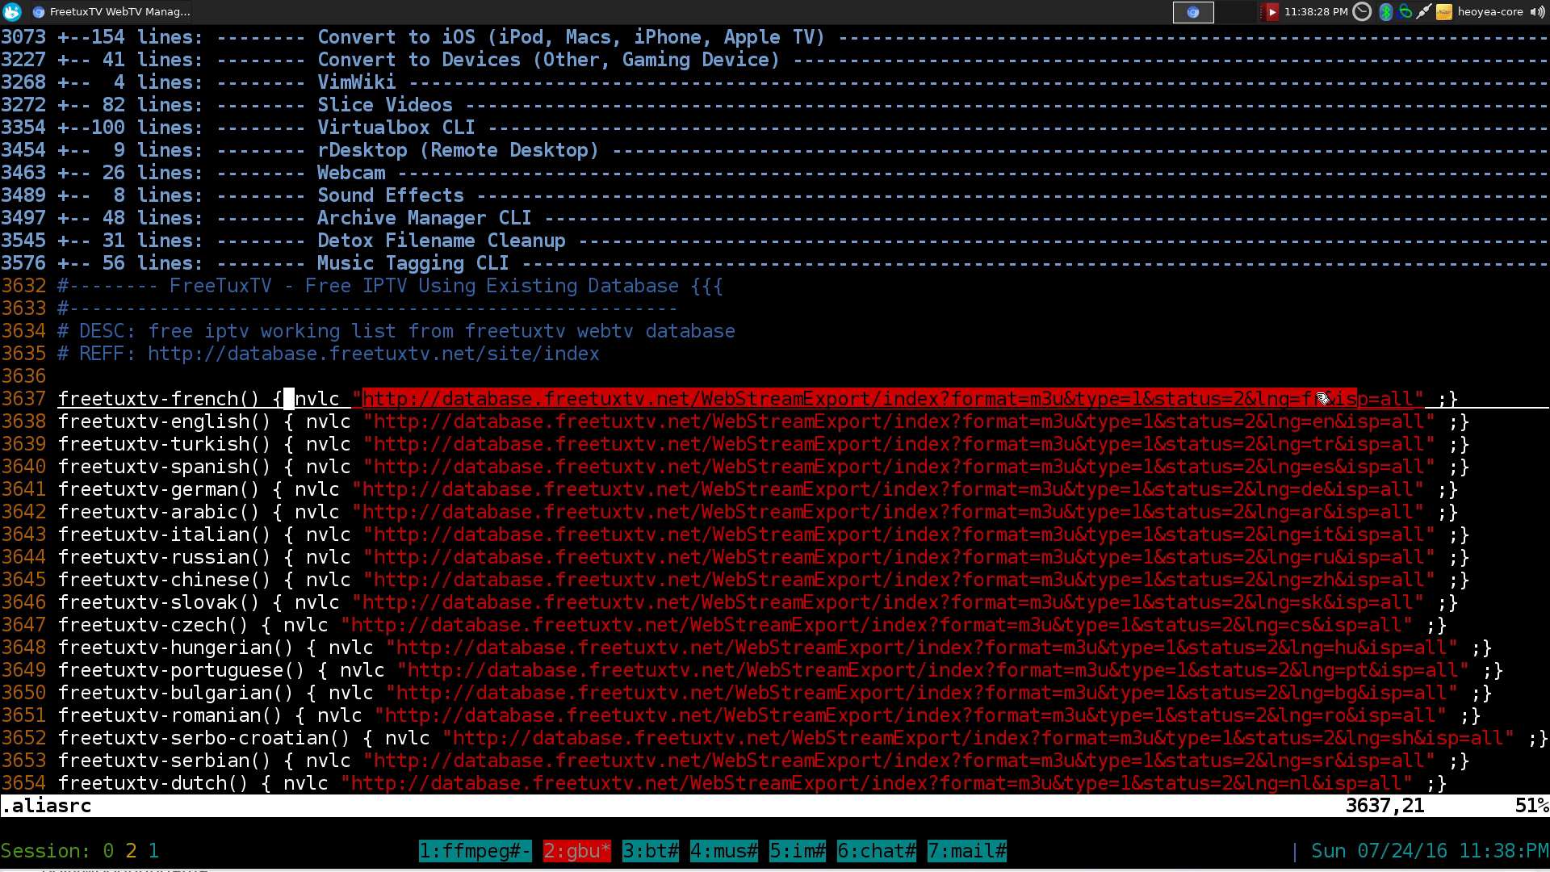
pyautogui.click(1247, 349)
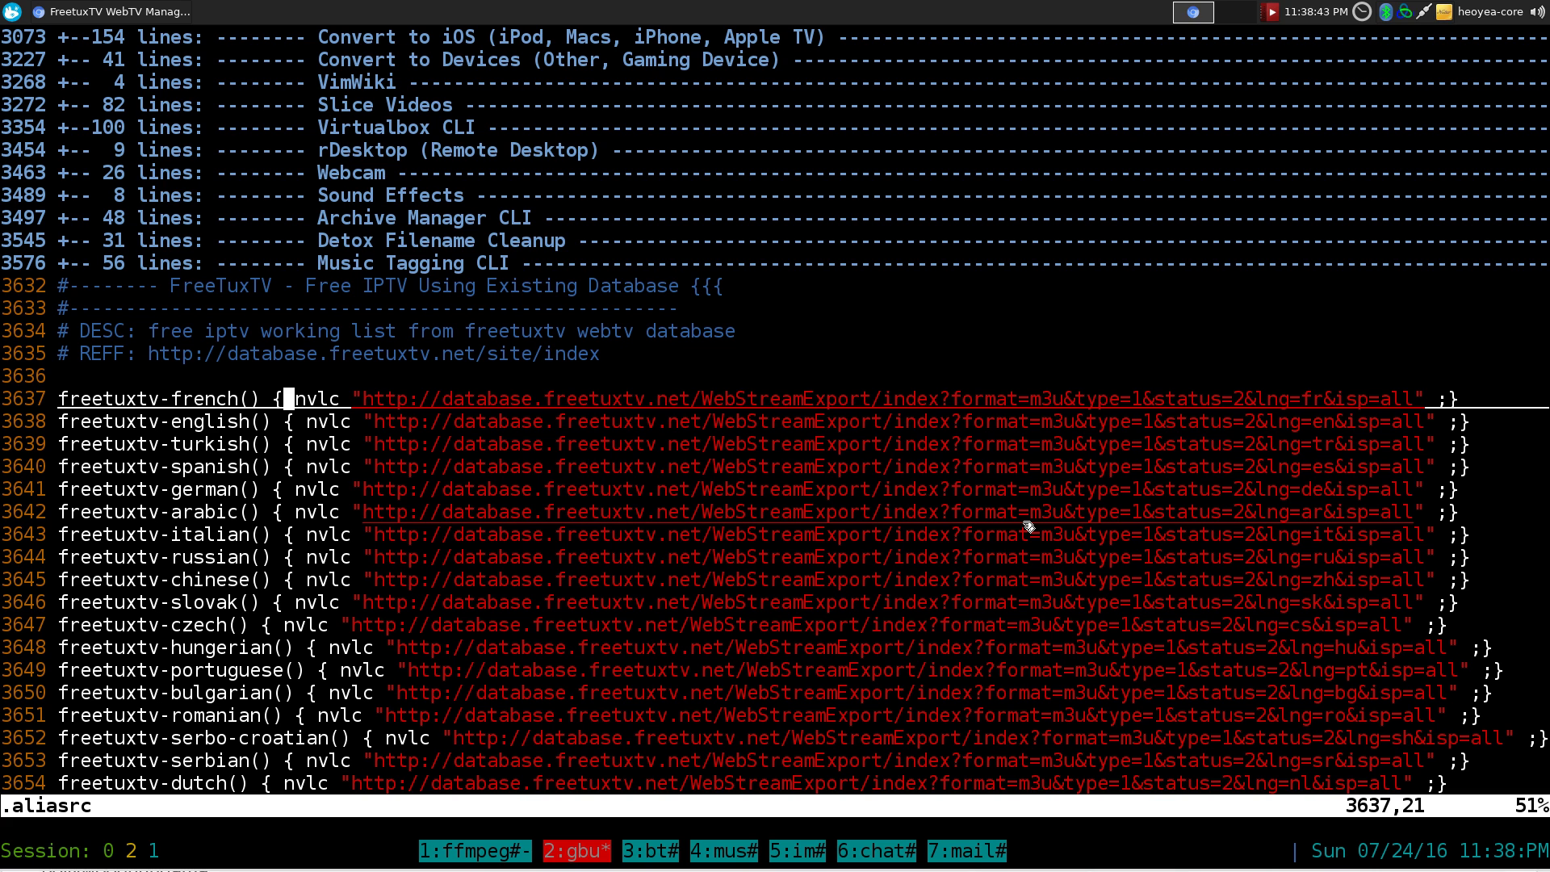
# - Switch back to the browser and look over the working English WebTV stream list
pyautogui.press('F12')
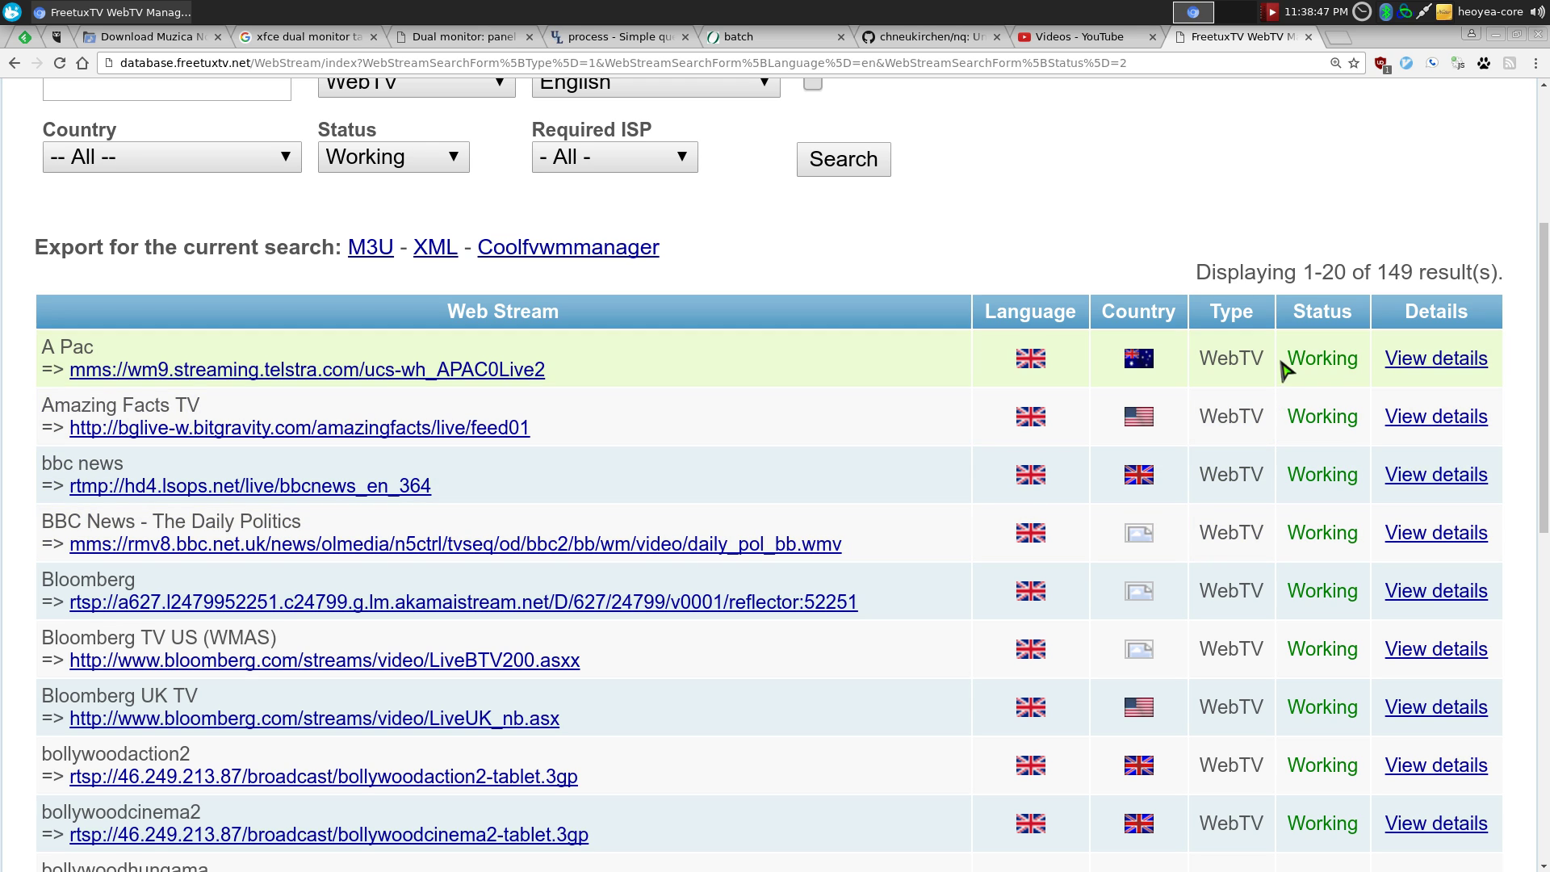
pyautogui.scroll(-4, 1291, 367)
pyautogui.scroll(4, 1334, 246)
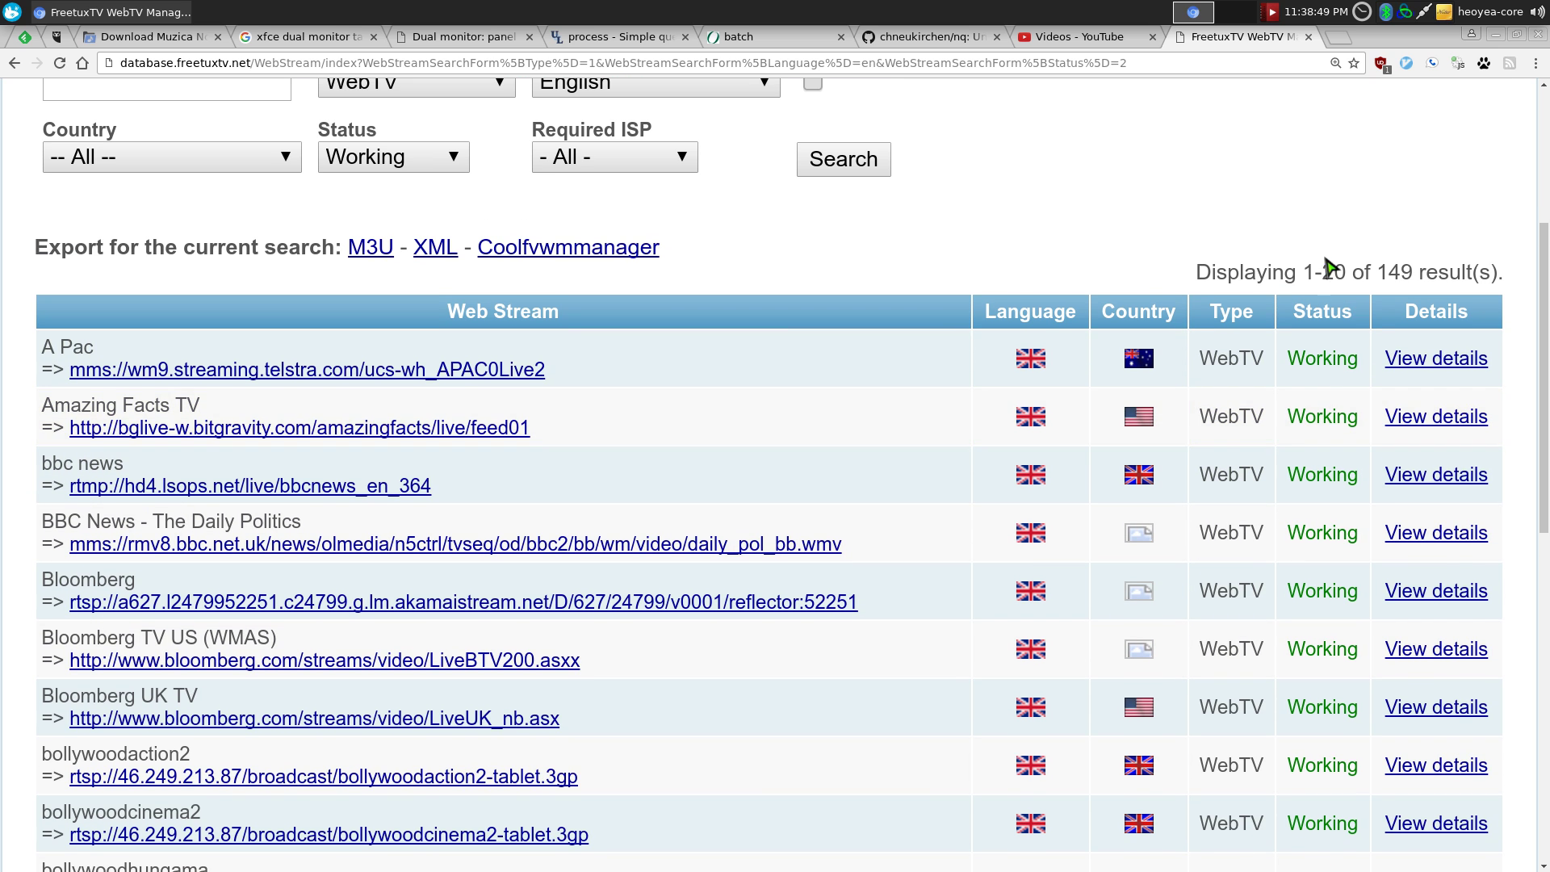